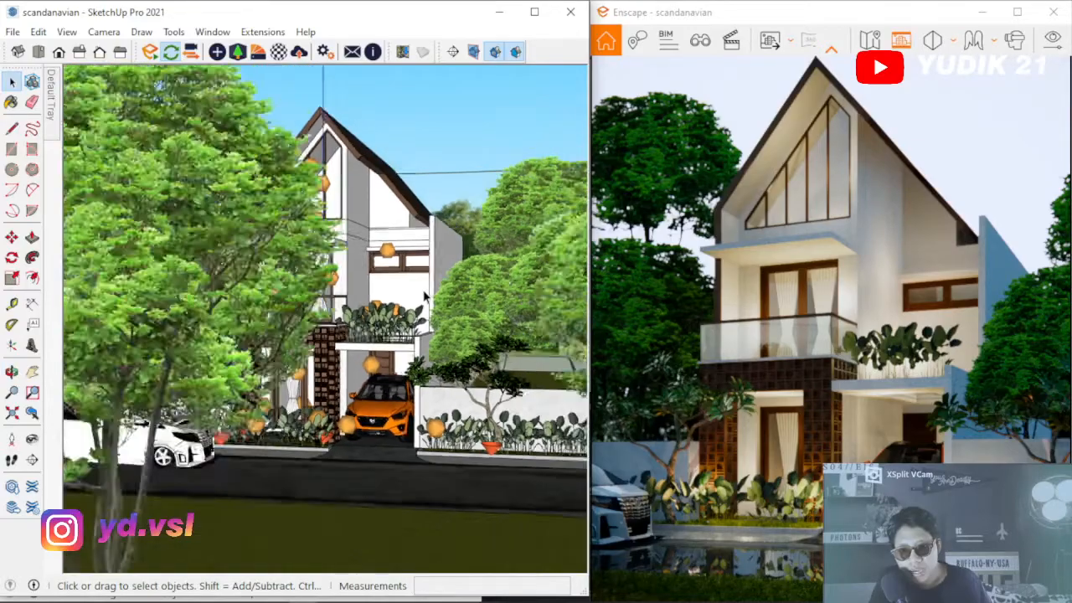
Examine the house's front facade from several angles and distances
mouse_move(408, 261)
middle_down()
mouse_move(387, 303)
mouse_move(499, 367)
mouse_move(369, 322)
mouse_move(471, 245)
mouse_move(390, 243)
mouse_move(207, 307)
middle_up()
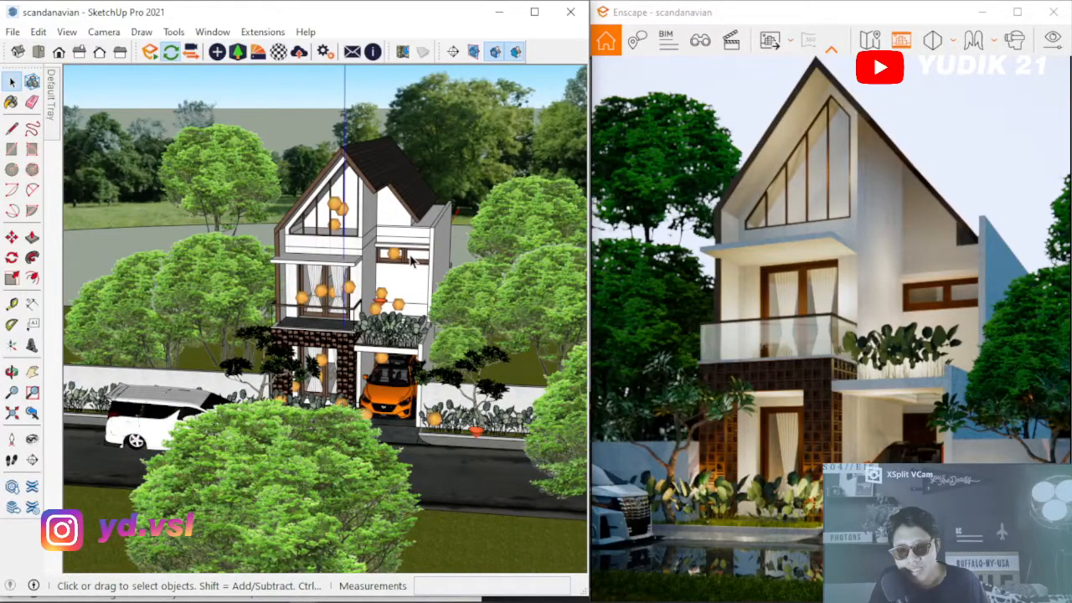
scroll(412, 261, up, 4)
scroll(418, 256, down, 3)
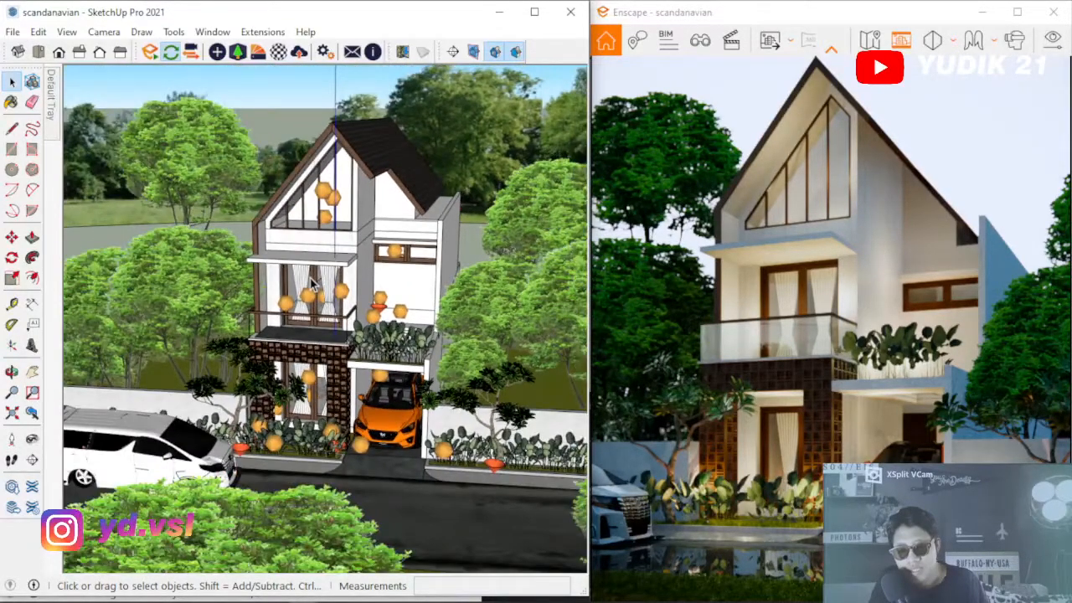
scroll(312, 283, up, 3)
scroll(351, 268, down, 4)
mouse_move(382, 268)
middle_down()
mouse_move(377, 256)
mouse_move(393, 248)
mouse_move(350, 255)
mouse_move(289, 225)
mouse_move(354, 250)
mouse_move(294, 343)
mouse_move(343, 266)
middle_up()
scroll(401, 244, up, 3)
scroll(354, 251, down, 5)
scroll(286, 362, up, 2)
scroll(285, 361, up, 2)
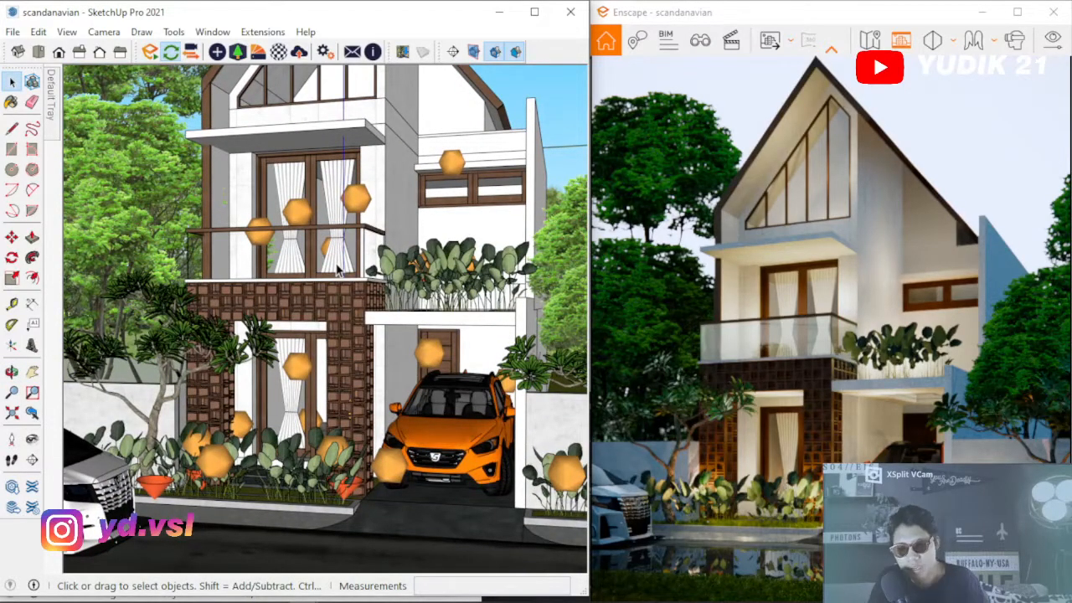
middle_drag(355, 205, 364, 231)
scroll(365, 230, up, 3)
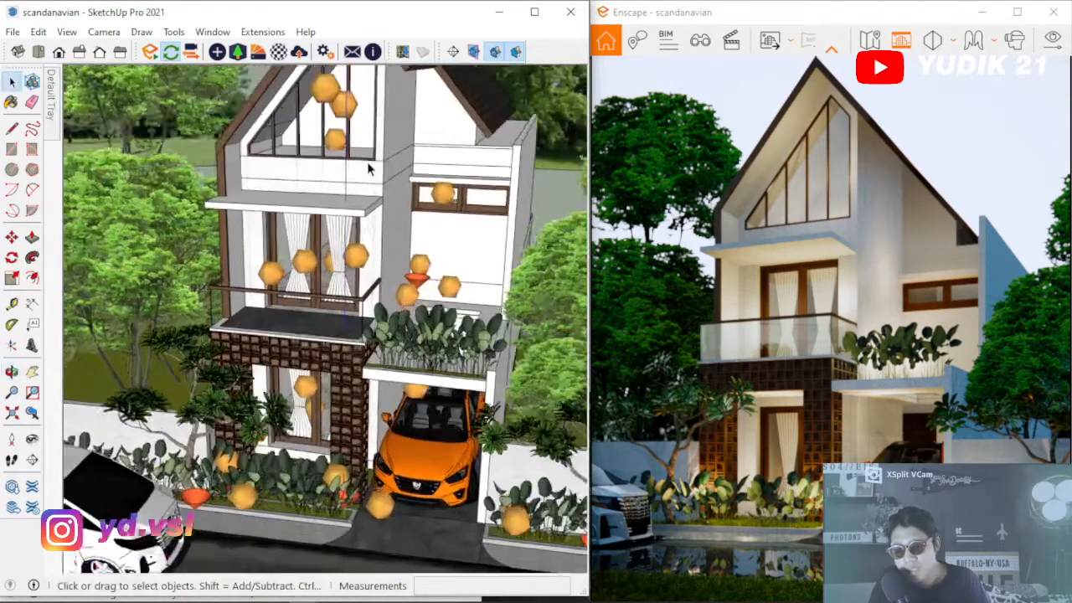
Display the materials tray with the Paint Bucket active and pick up the marbled white wall material from the upper facade
click(12, 101)
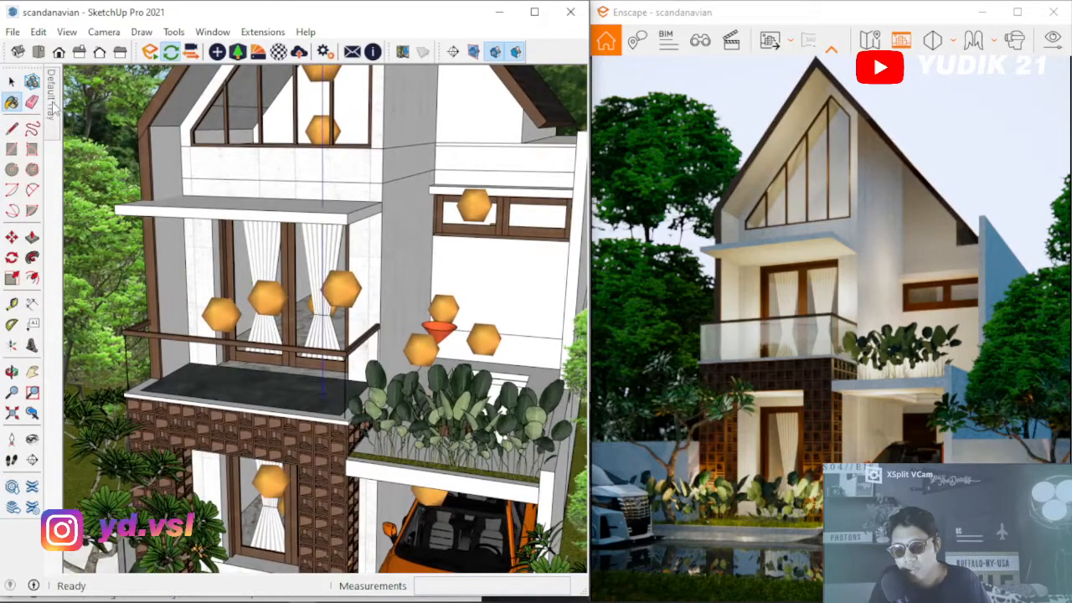
click(51, 101)
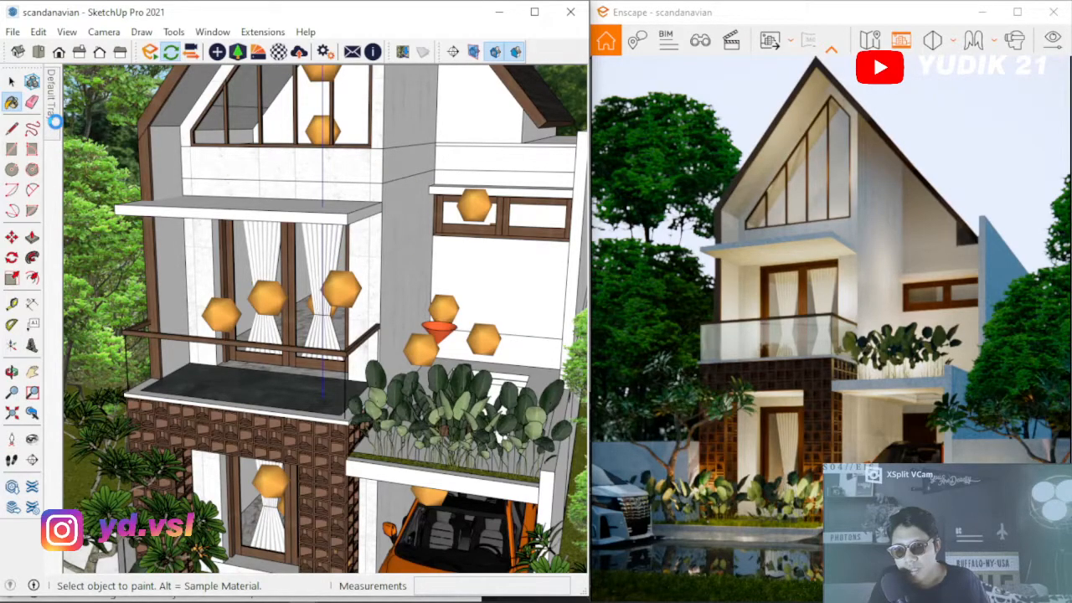
click(52, 122)
click(254, 72)
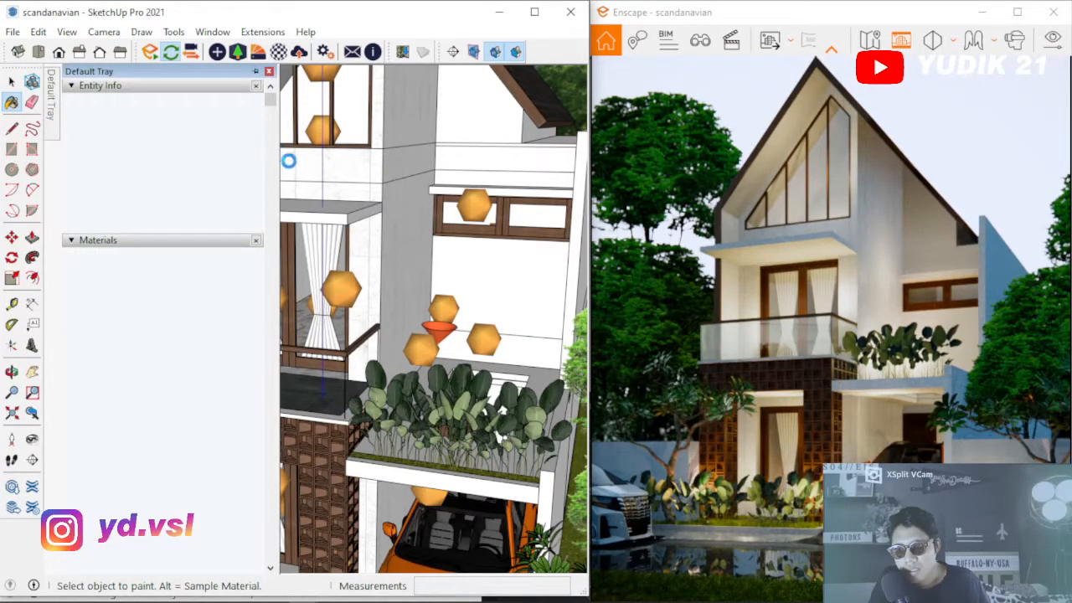
mouse_move(399, 217)
middle_down()
mouse_move(385, 210)
mouse_move(427, 214)
middle_up()
mouse_move(500, 180)
middle_down()
mouse_move(467, 167)
mouse_move(357, 251)
mouse_move(460, 154)
middle_up()
scroll(436, 196, up, 7)
scroll(548, 273, down, 5)
scroll(465, 289, up, 4)
mouse_move(465, 289)
middle_down()
mouse_move(373, 254)
mouse_move(440, 310)
mouse_move(426, 331)
middle_up()
scroll(398, 280, down, 3)
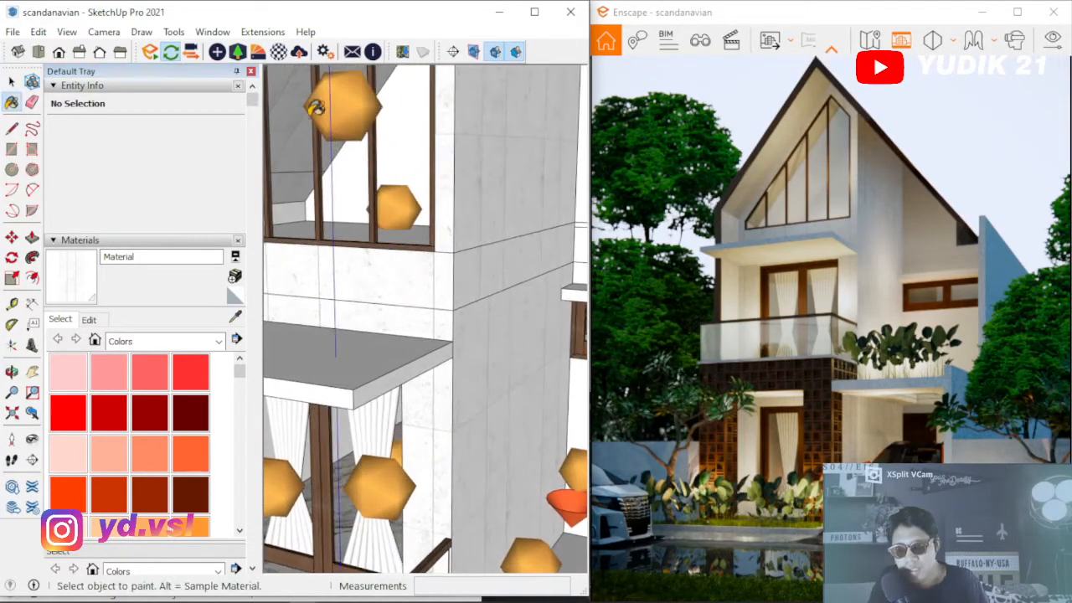
Bring up the white wall material in the Enscape Material Editor and set its height map type to Displacement map
click(277, 60)
drag(423, 32, 440, 18)
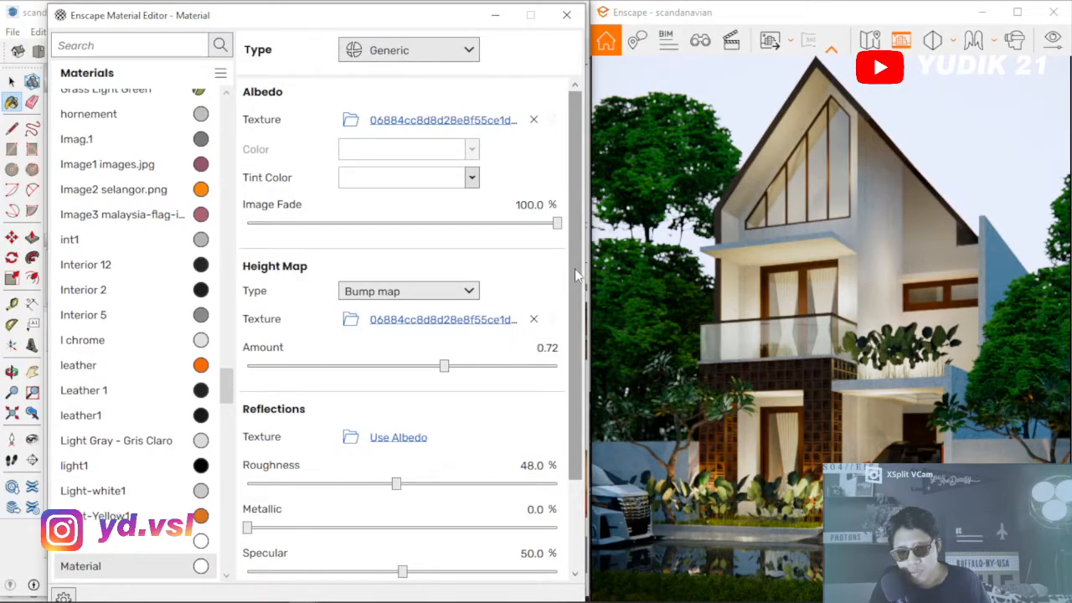
scroll(575, 268, down, 3)
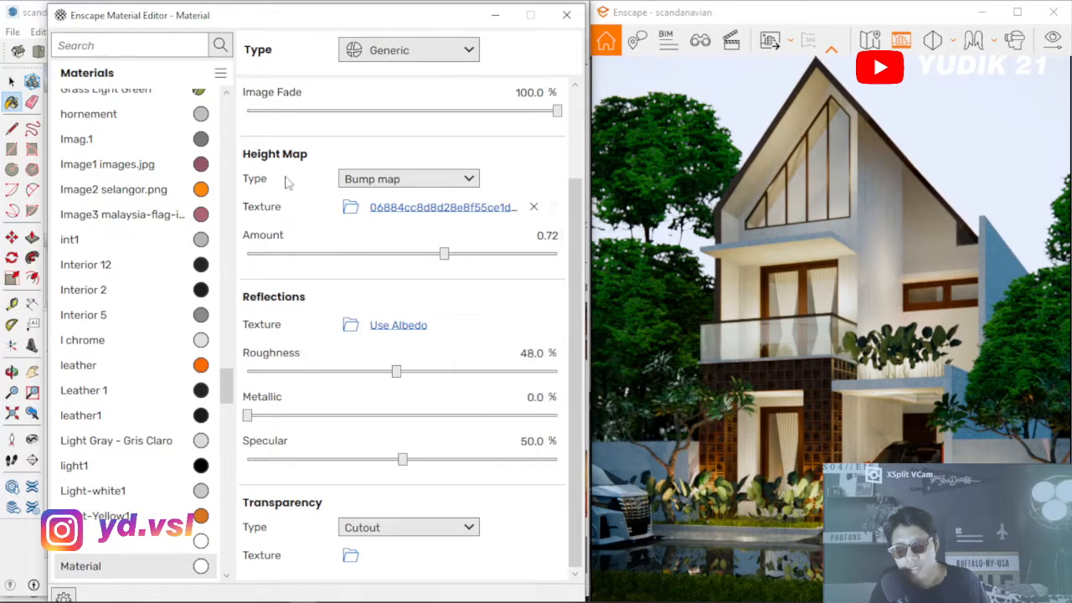
click(387, 178)
click(387, 233)
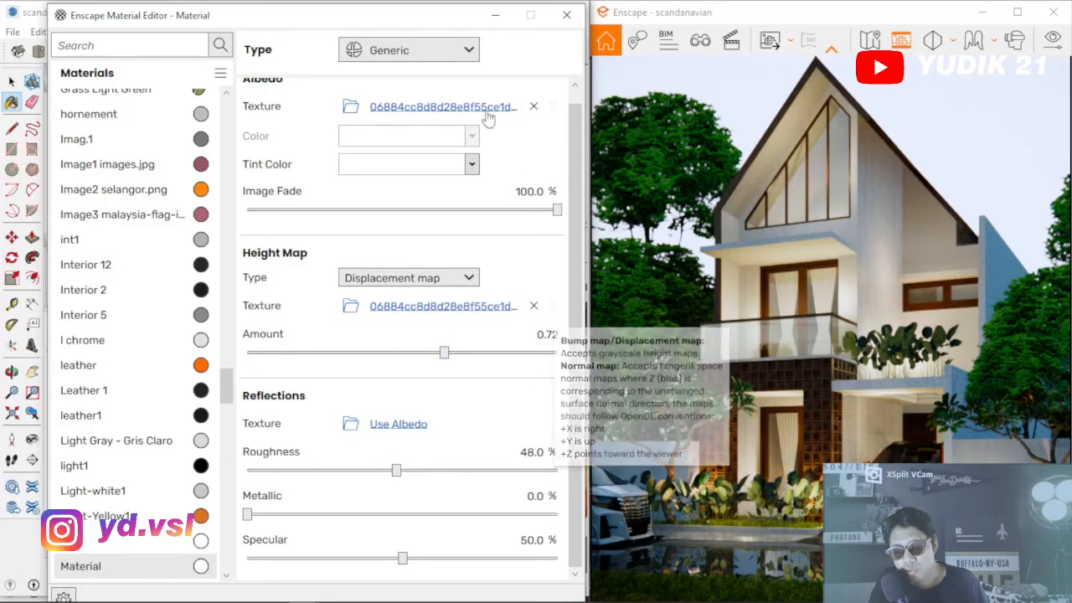
Sample the Sandstone material from the brown perforated block cladding below the balcony
mouse_move(452, 26)
mouse_down()
mouse_move(383, 209)
mouse_move(261, 272)
mouse_move(407, 97)
mouse_move(402, 65)
mouse_move(369, 450)
mouse_move(359, 429)
mouse_up()
scroll(407, 302, down, 10)
scroll(413, 197, down, 3)
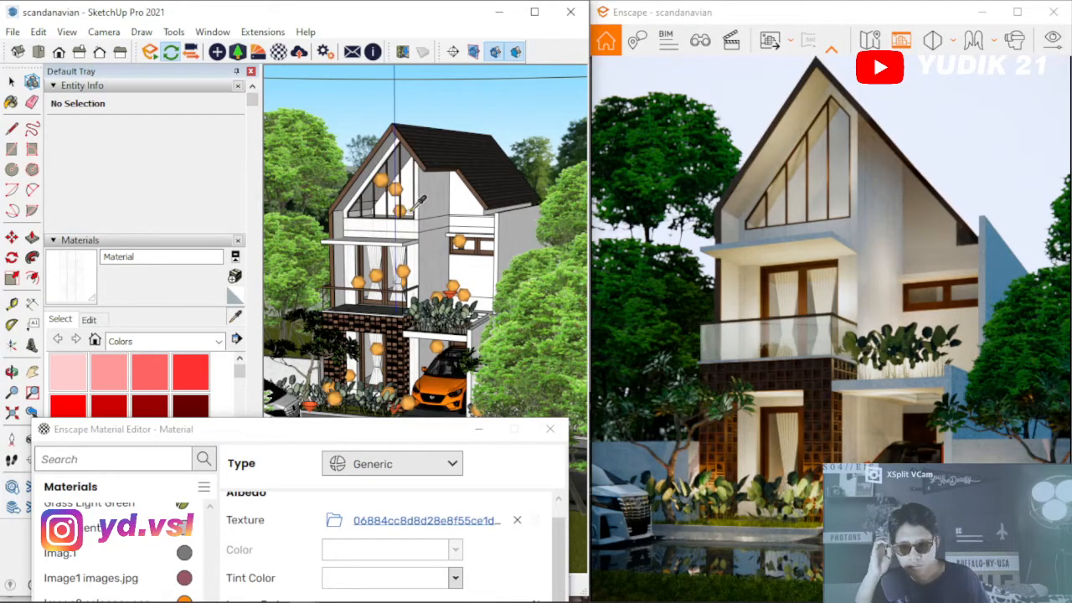
scroll(396, 327, up, 1)
scroll(397, 342, up, 6)
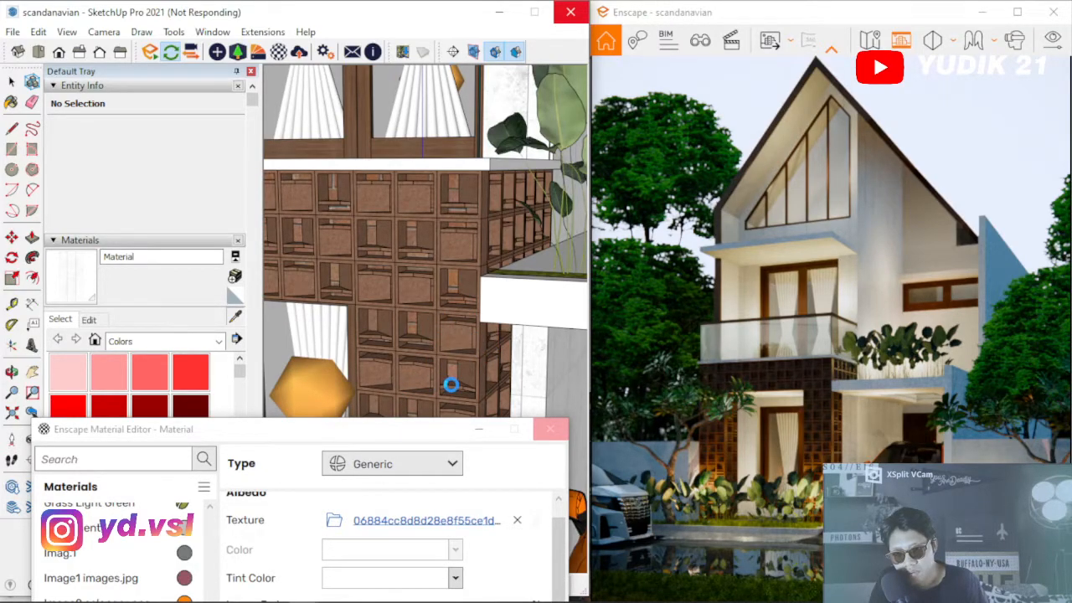
mouse_move(411, 441)
mouse_down()
mouse_move(438, 292)
mouse_move(866, 335)
mouse_move(853, 402)
mouse_move(177, 127)
mouse_move(203, 64)
mouse_up()
click(423, 283)
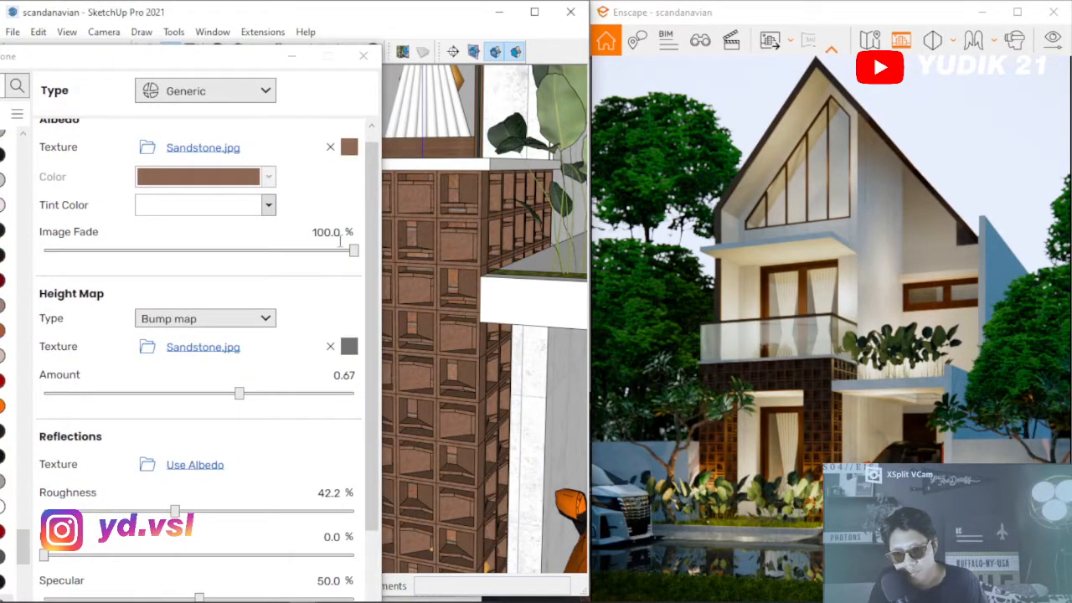
Set the Sandstone material's height map type to Displacement map
scroll(375, 385, down, 2)
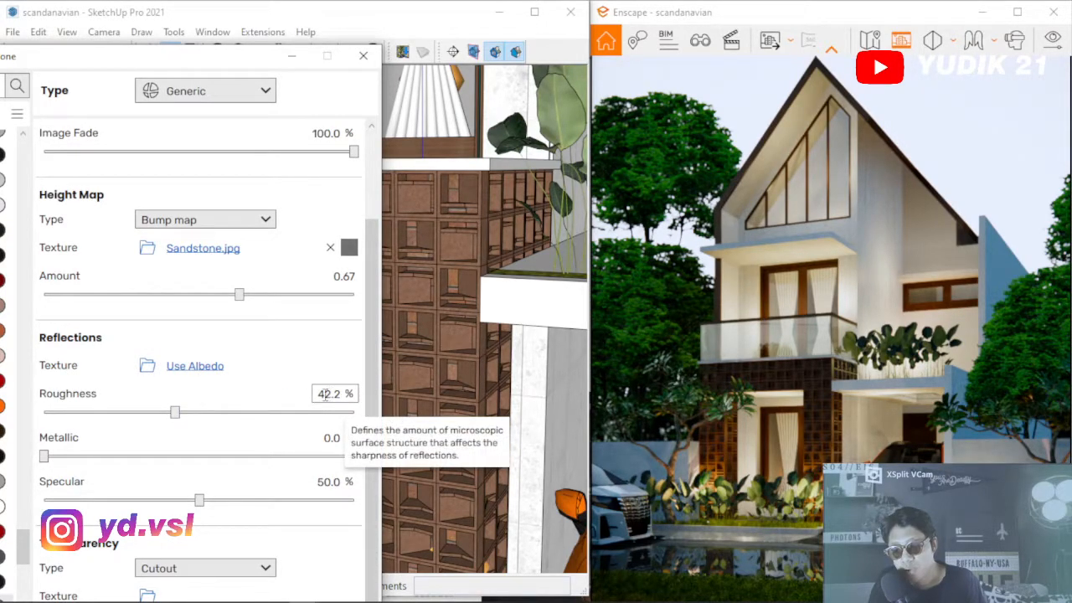
drag(367, 326, 367, 310)
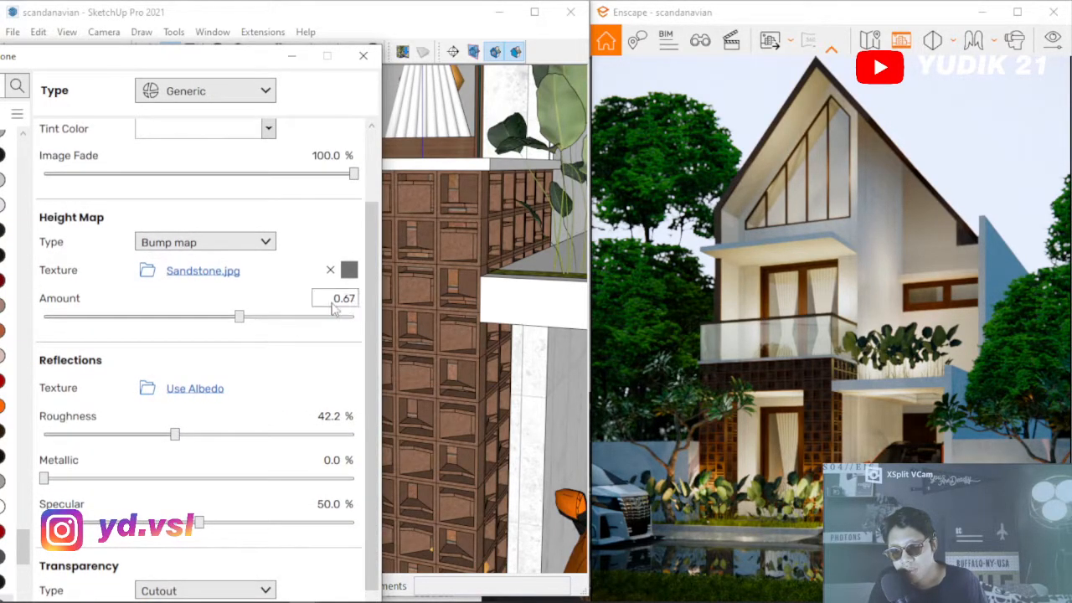
click(180, 245)
click(189, 294)
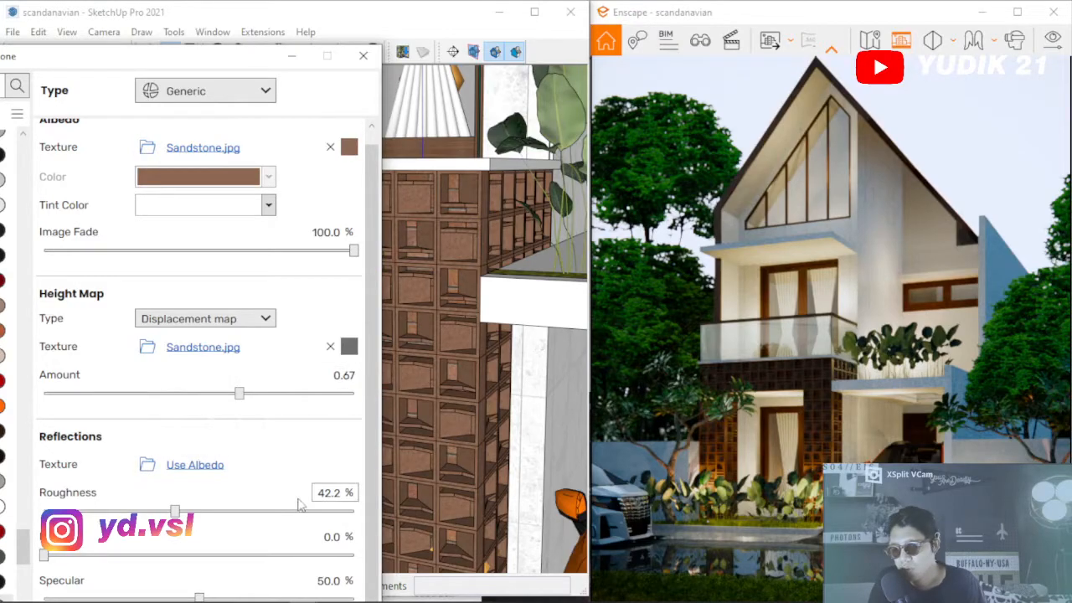
Sample the glass material of the balcony railing
drag(252, 56, 358, 505)
scroll(400, 308, down, 10)
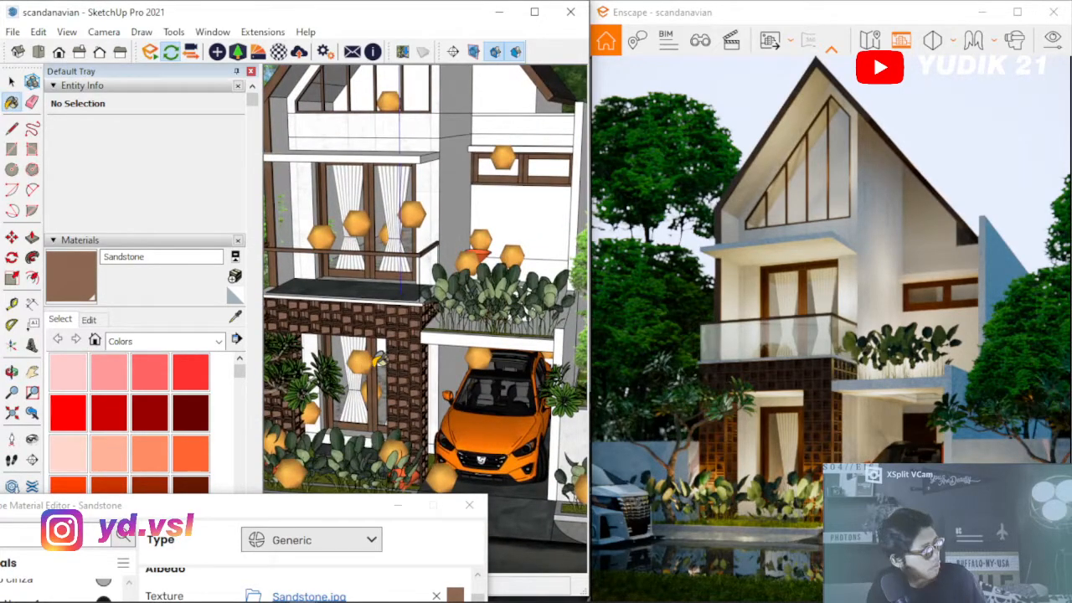
scroll(379, 361, up, 3)
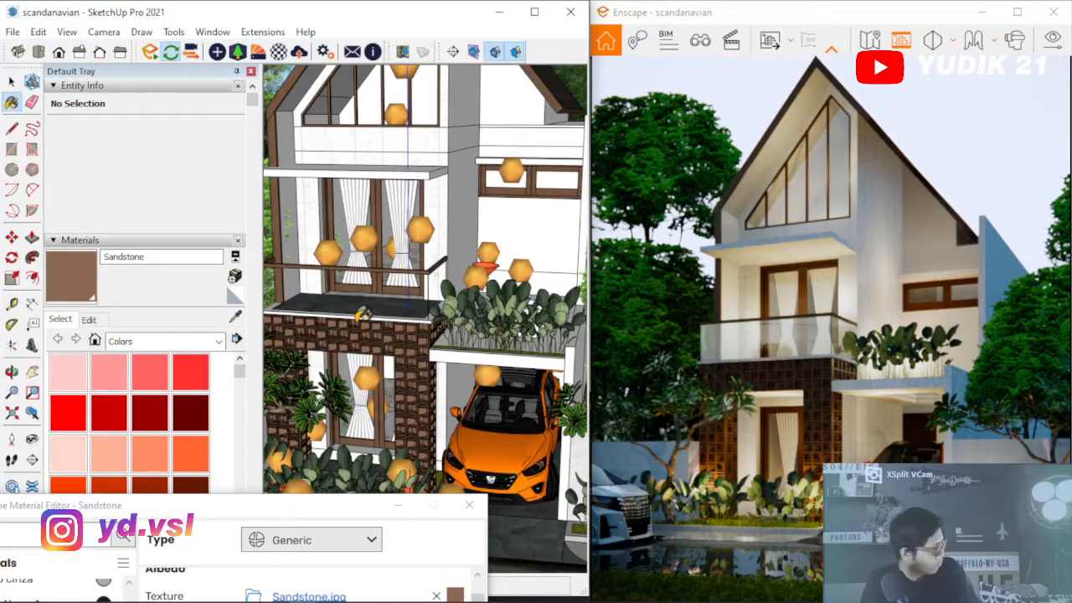
scroll(362, 315, up, 3)
click(235, 319)
scroll(351, 333, down, 3)
middle_drag(416, 255, 398, 401)
scroll(344, 348, up, 2)
scroll(383, 323, up, 3)
scroll(387, 320, down, 4)
scroll(434, 306, up, 3)
middle_drag(434, 306, 403, 179)
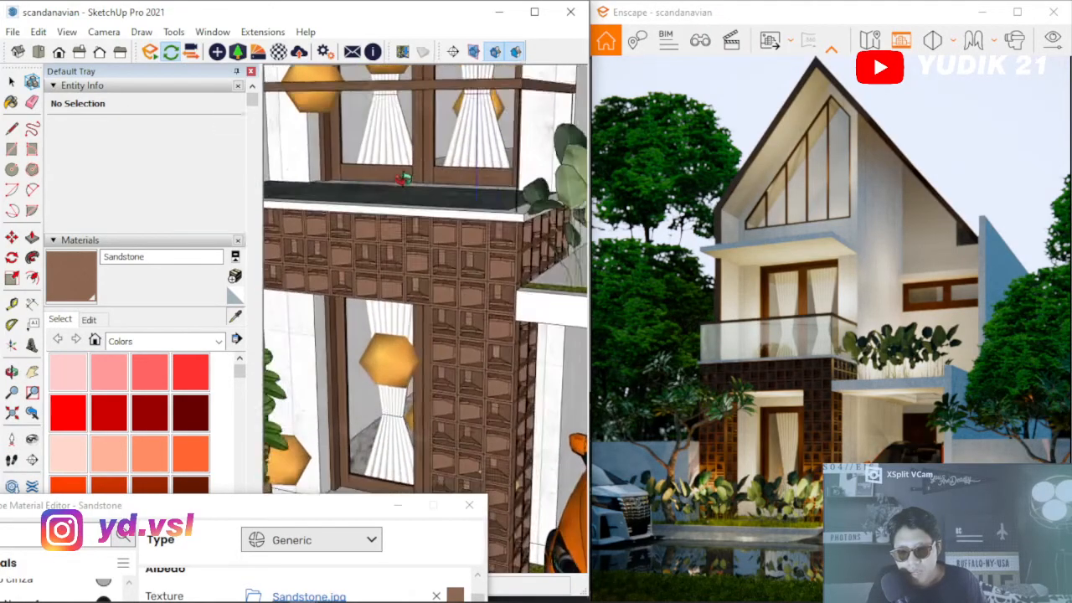
scroll(413, 230, down, 2)
click(430, 159)
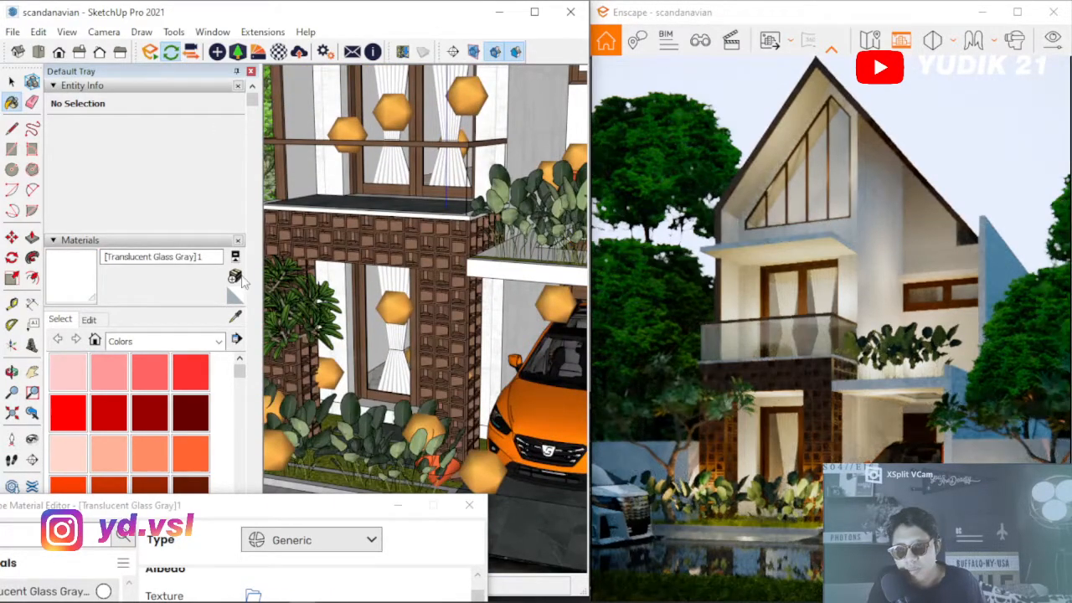
Examine the railing glass material's color, opacity and Enscape settings
click(89, 319)
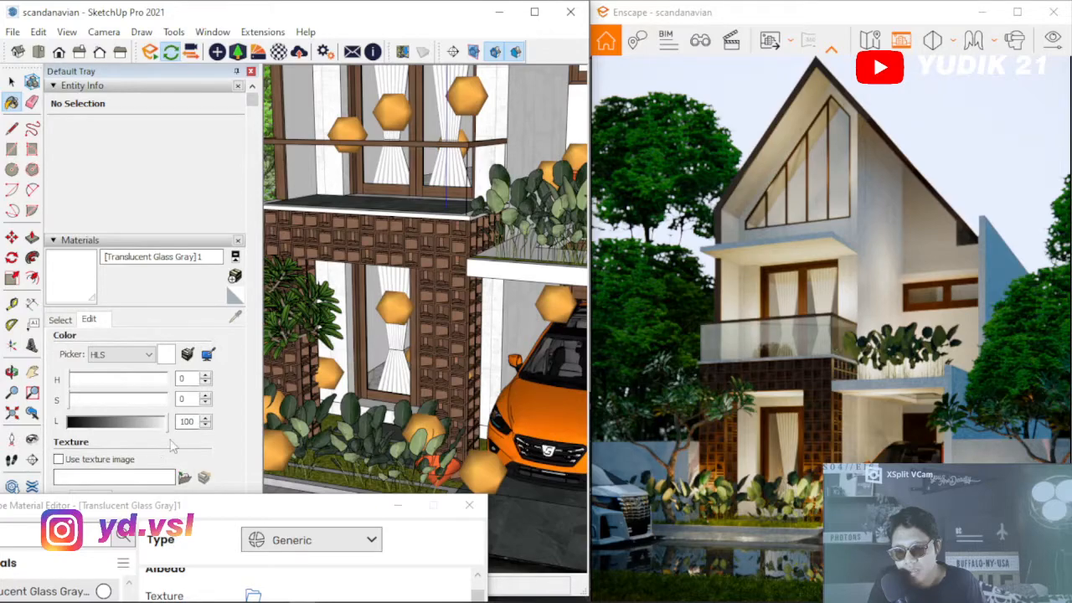
scroll(235, 388, down, 3)
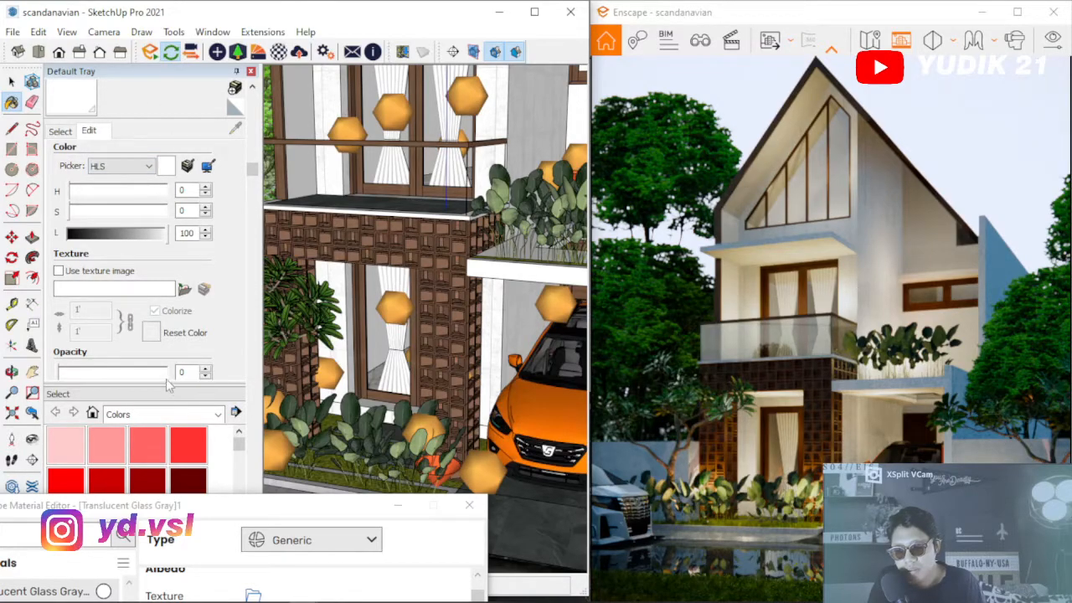
drag(346, 506, 479, 48)
mouse_move(611, 134)
mouse_down()
mouse_move(610, 285)
mouse_move(609, 150)
mouse_up()
drag(502, 48, 460, 479)
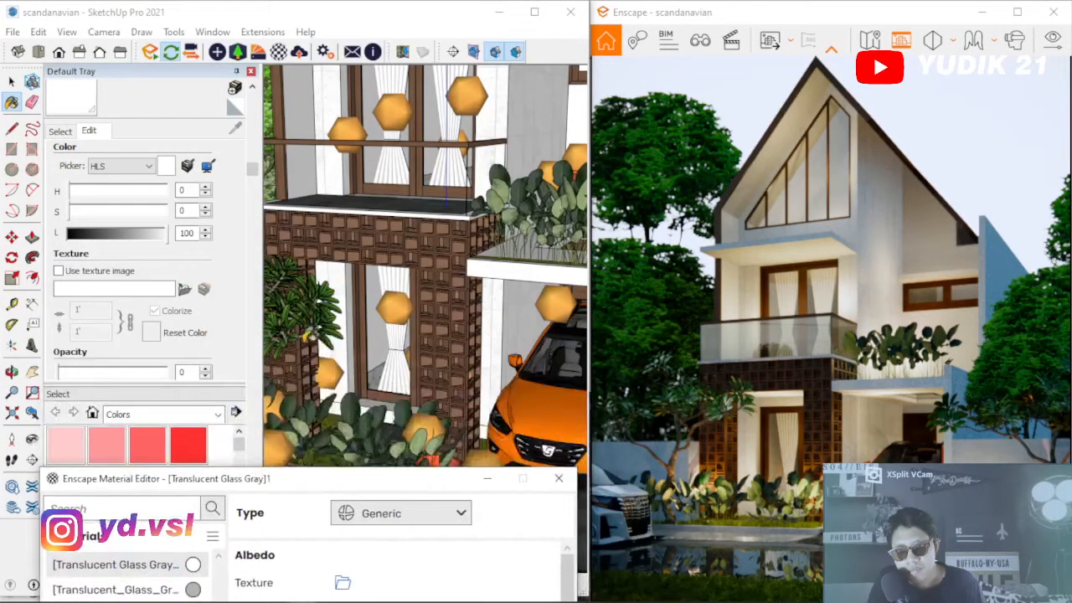
Return to the material library and sample the plain white material on the upper facade
click(72, 134)
scroll(368, 248, down, 4)
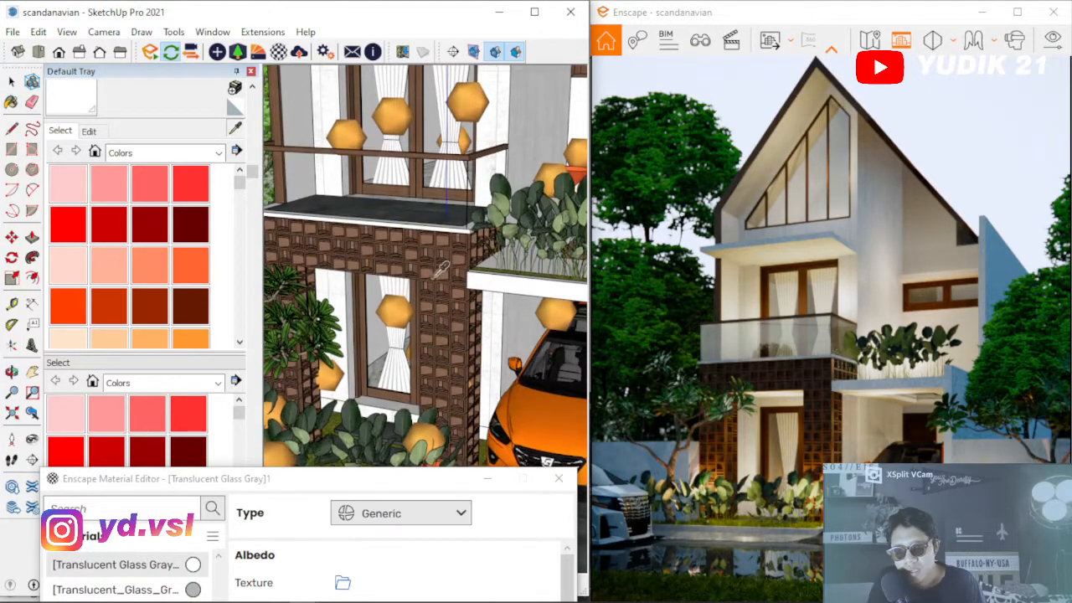
mouse_move(402, 268)
middle_down()
mouse_move(462, 303)
mouse_move(513, 424)
middle_up()
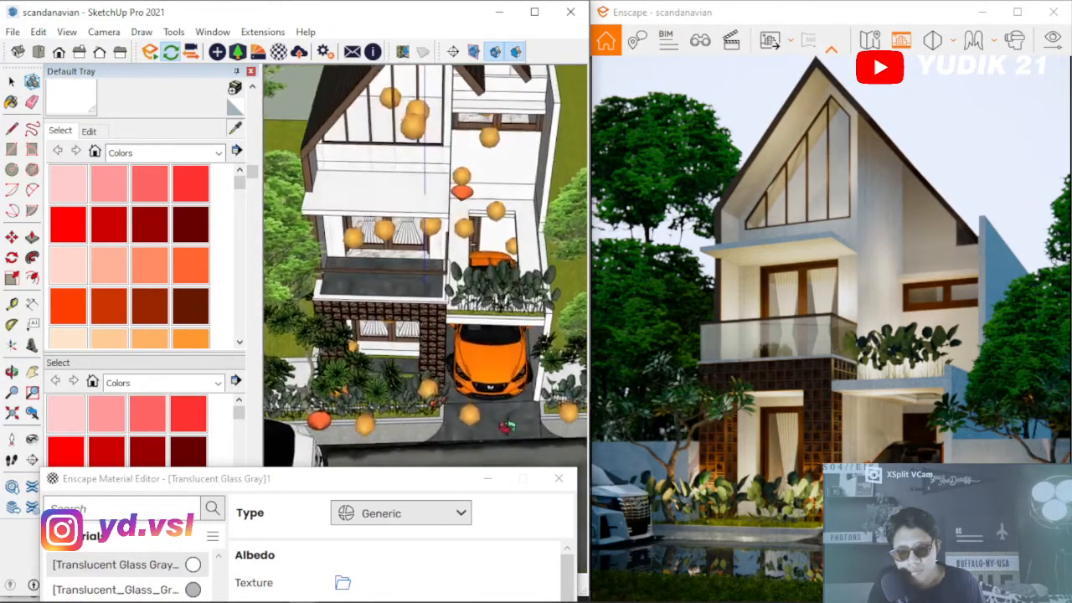
scroll(487, 428, down, 3)
scroll(439, 232, up, 6)
mouse_move(455, 282)
middle_down()
mouse_move(310, 143)
mouse_move(289, 88)
mouse_move(301, 90)
middle_up()
key(b)
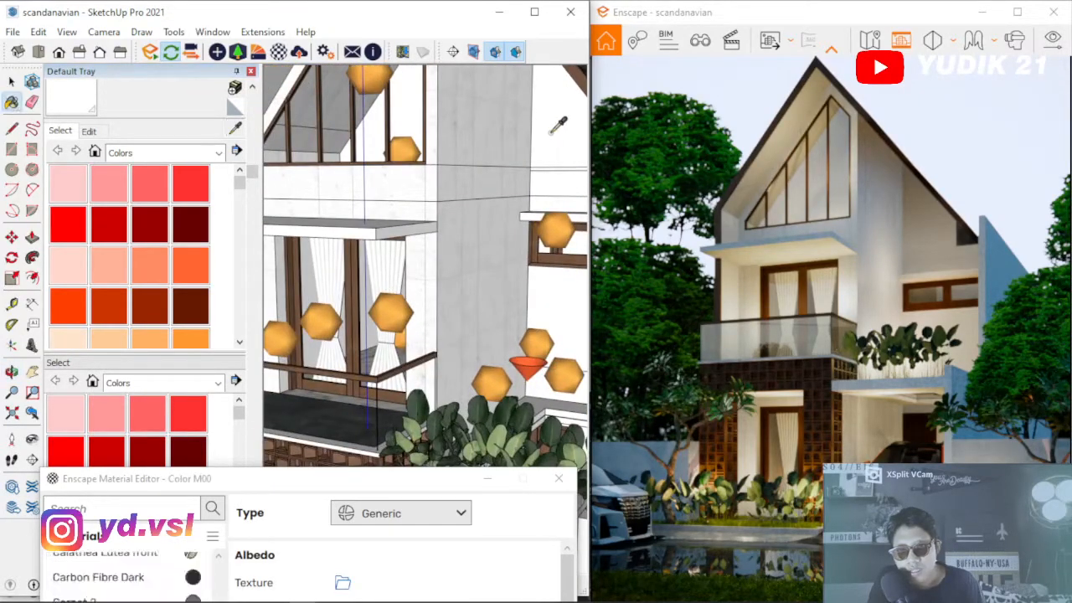
middle_drag(431, 197, 447, 209)
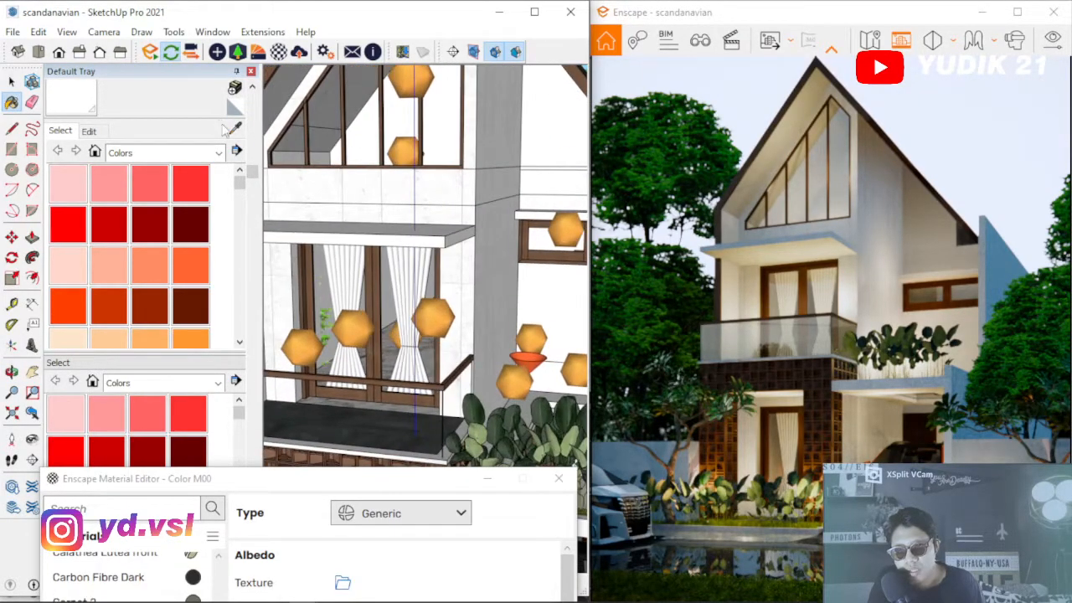
Sample the dark stone material from the balcony floor
mouse_move(374, 237)
middle_down()
mouse_move(434, 236)
mouse_move(497, 302)
mouse_move(342, 224)
mouse_move(323, 251)
middle_up()
scroll(426, 331, down, 6)
scroll(416, 231, up, 6)
scroll(396, 150, down, 3)
scroll(375, 406, up, 2)
scroll(378, 399, up, 10)
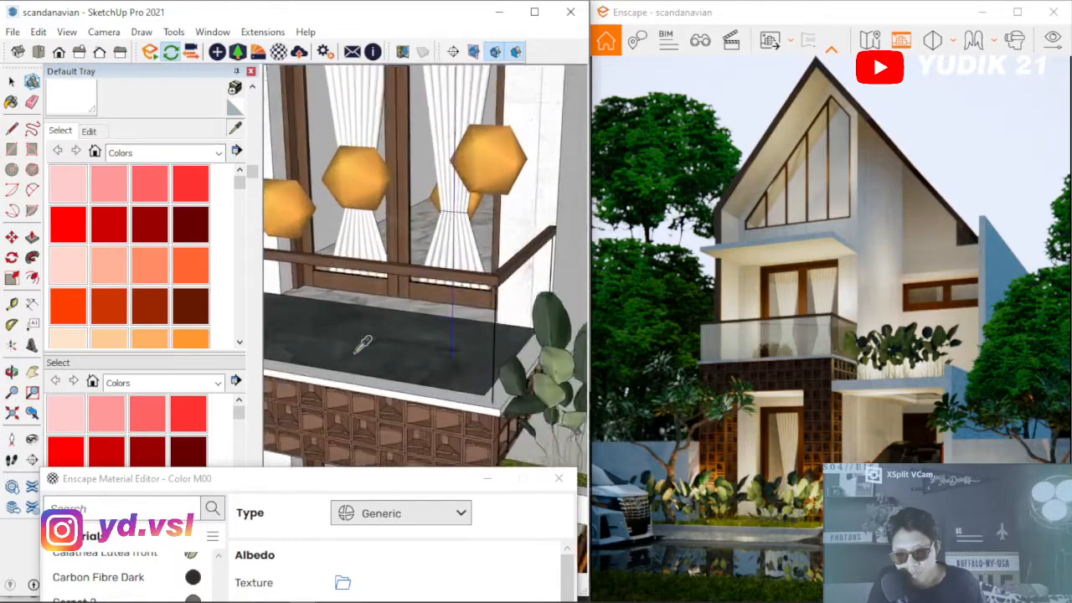
mouse_move(433, 332)
middle_down()
mouse_move(433, 348)
mouse_move(394, 344)
middle_up()
scroll(403, 352, down, 3)
scroll(401, 352, up, 4)
alt+click(395, 339)
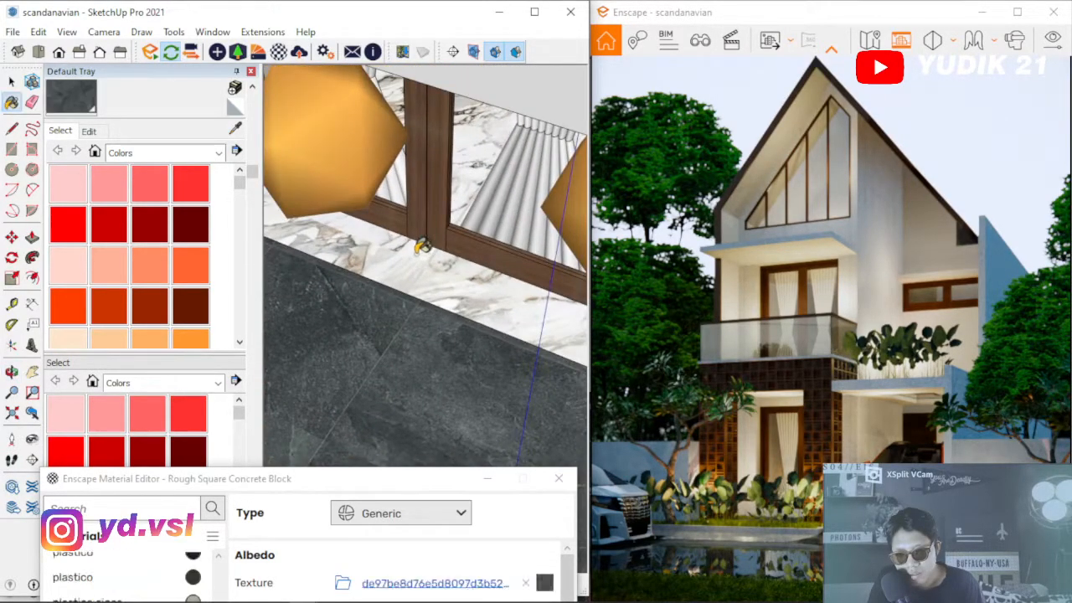
Set the Rough Square Concrete Block material's height map type to Displacement map and bring the whole facade back into view
scroll(476, 233, down, 3)
drag(298, 478, 352, 12)
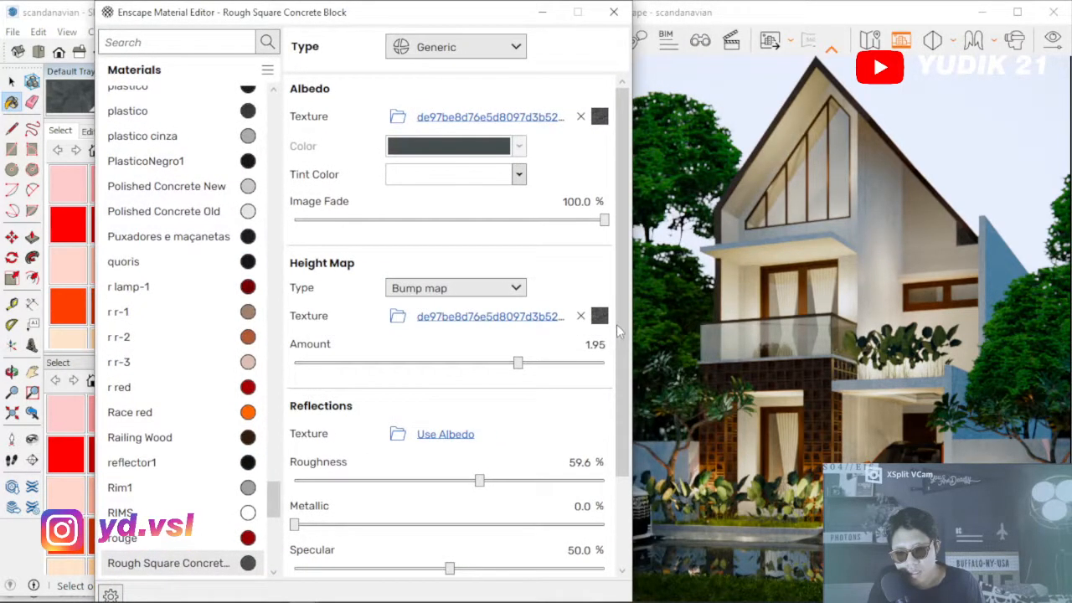
scroll(616, 333, down, 1)
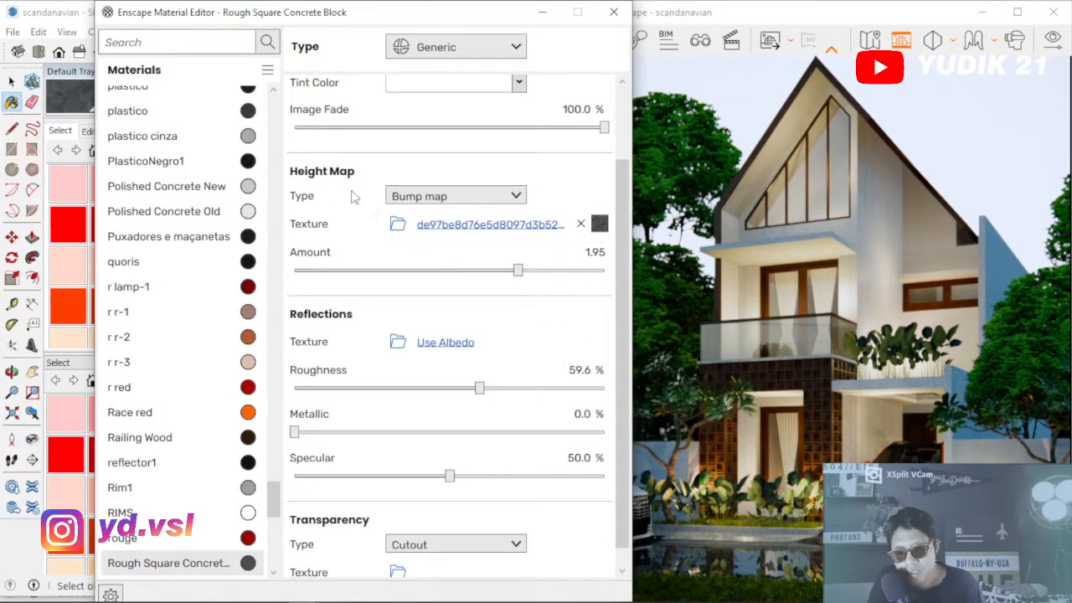
click(440, 196)
click(444, 248)
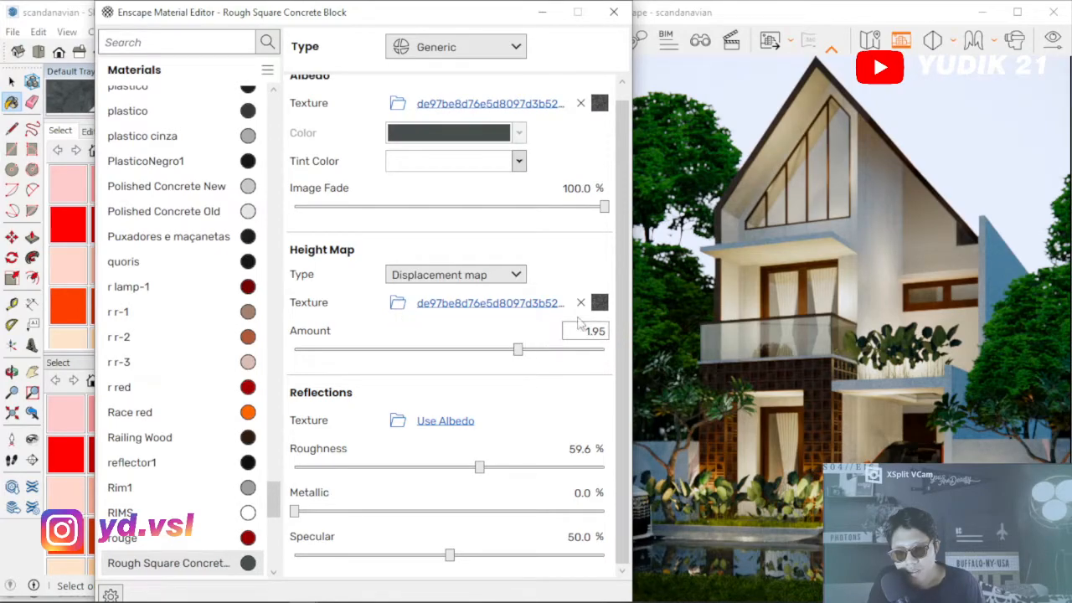
mouse_move(508, 28)
mouse_down()
mouse_move(465, 65)
mouse_move(464, 445)
mouse_up()
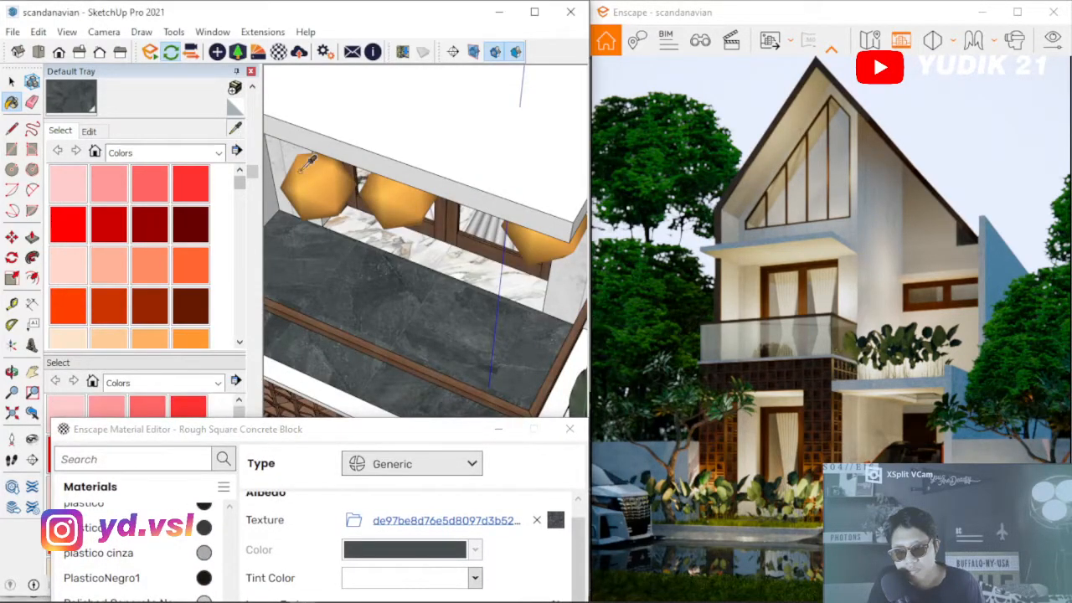
scroll(386, 222, down, 10)
scroll(385, 225, down, 2)
mouse_move(386, 224)
middle_down()
mouse_move(406, 195)
mouse_move(411, 138)
mouse_move(373, 75)
middle_up()
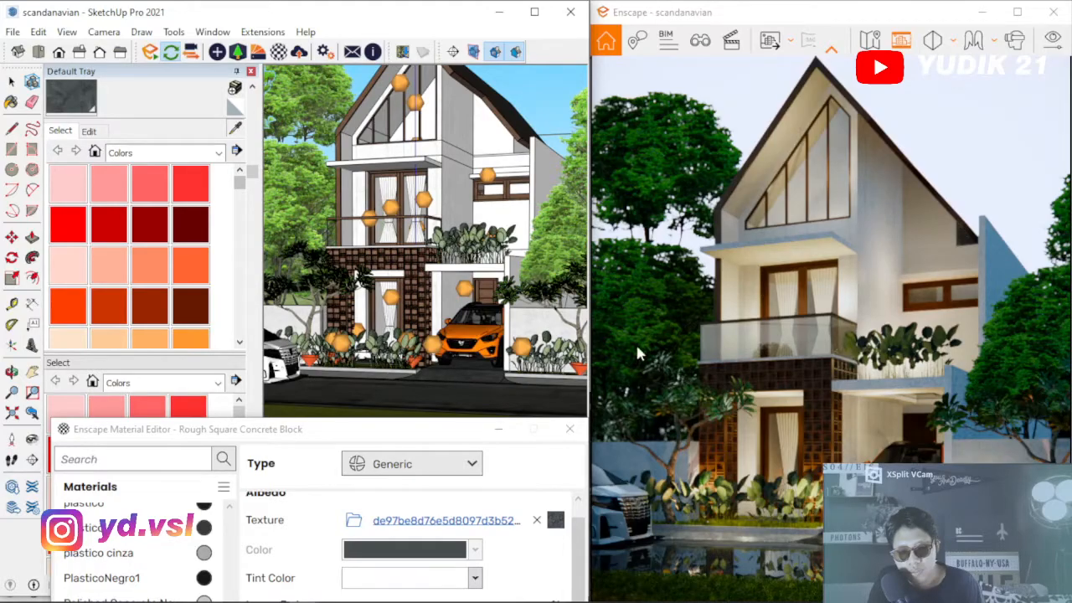
Sample the dark asphalt material from the road in front of the house
middle_drag(415, 165, 421, 266)
scroll(459, 342, down, 3)
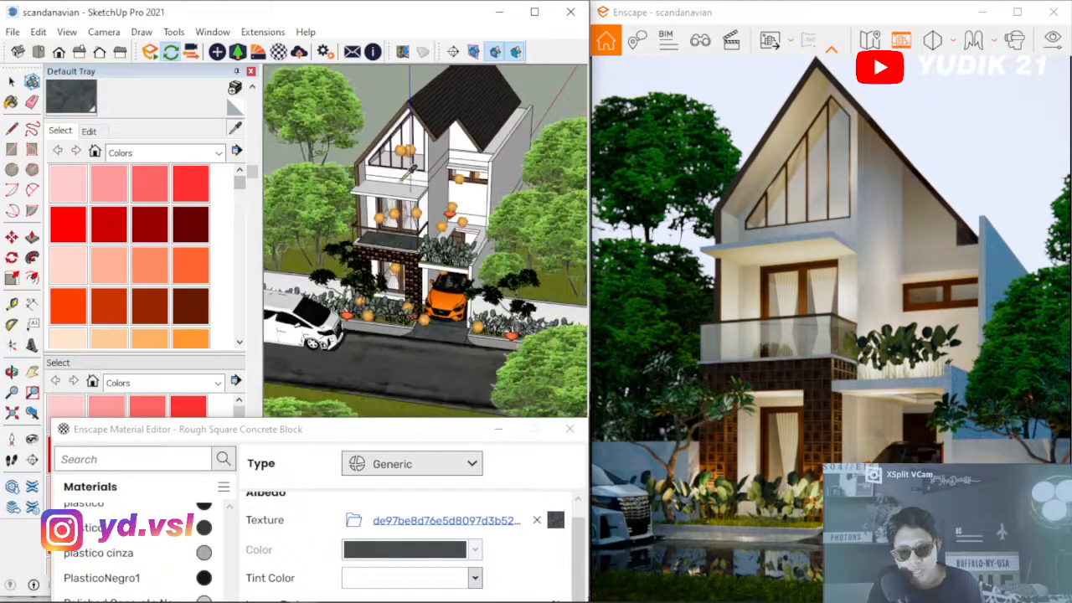
scroll(409, 385, up, 8)
scroll(409, 384, up, 2)
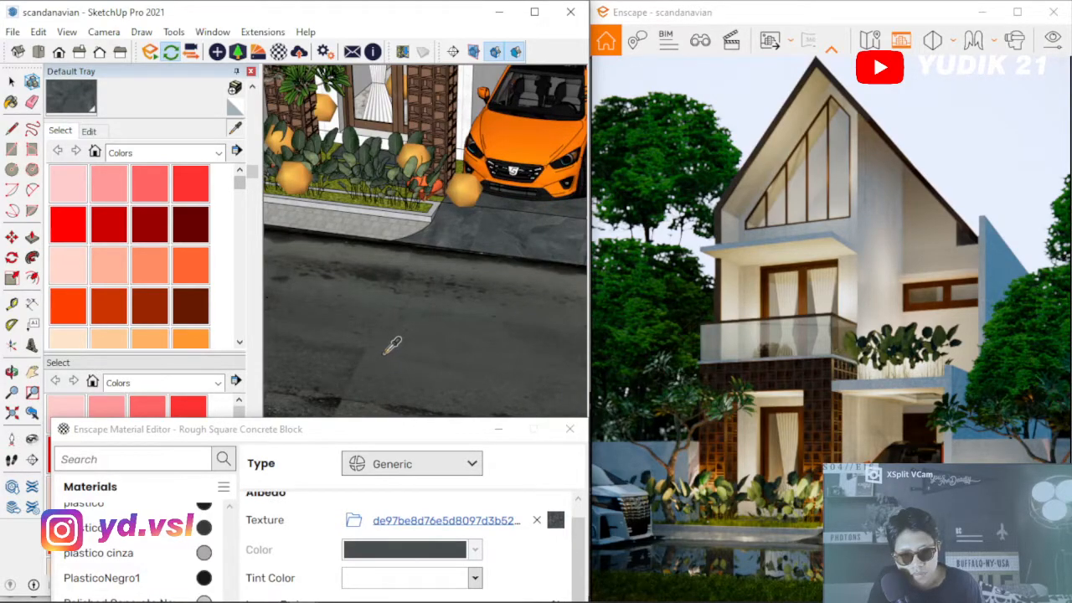
alt+click(459, 289)
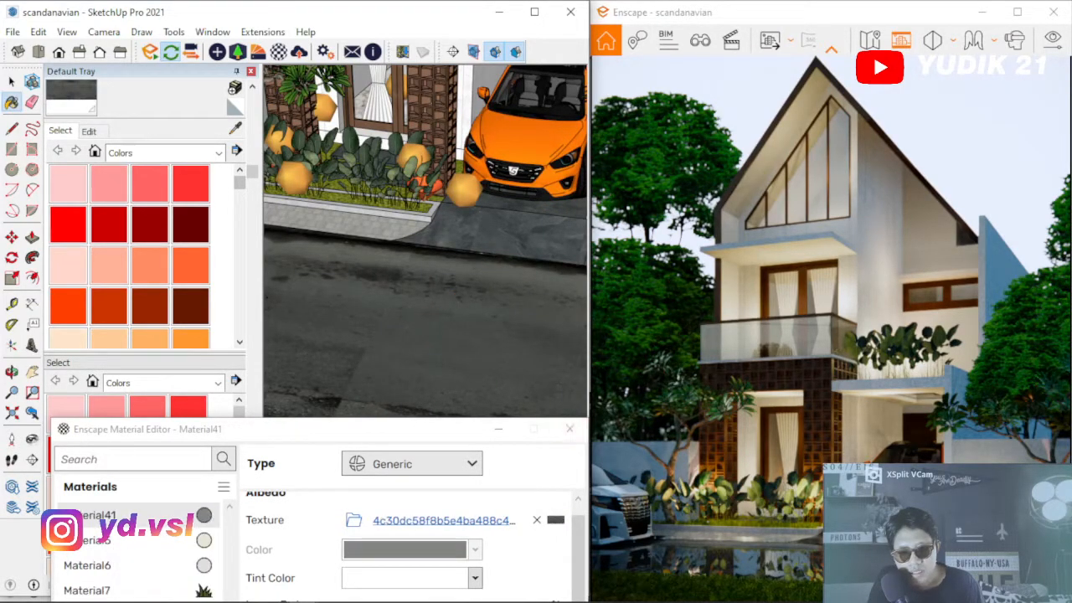
Examine the road material's height map and reflection settings, including its roughness texture image
drag(389, 435, 347, 53)
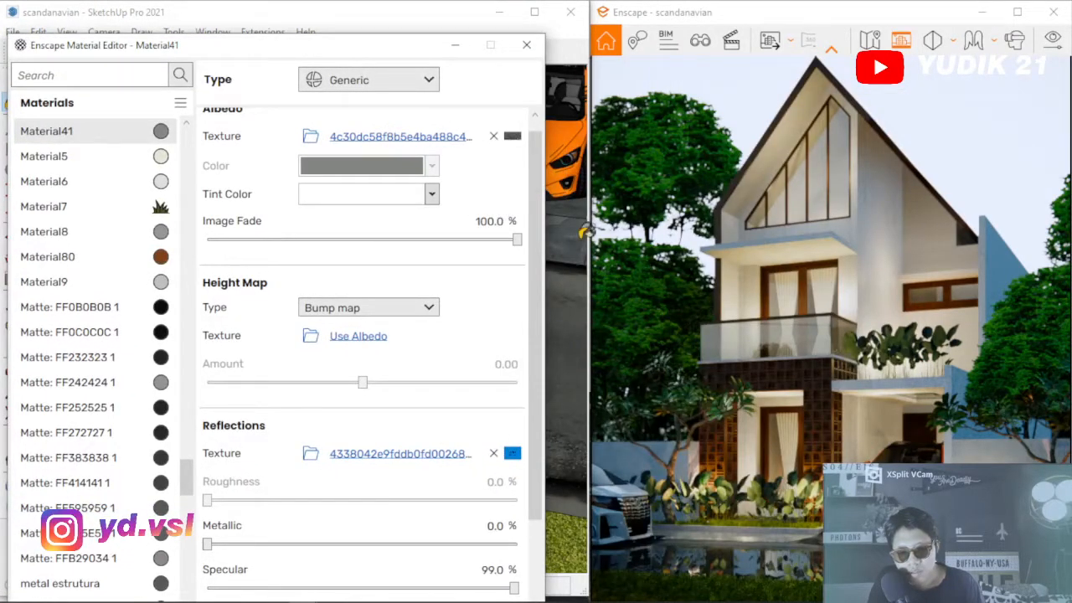
drag(545, 248, 542, 362)
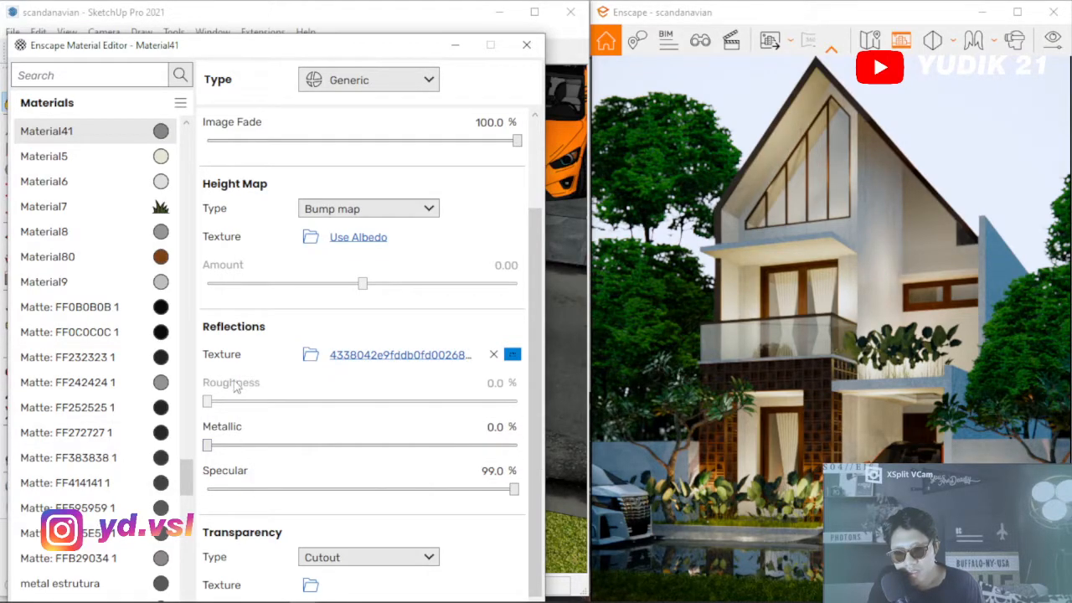
click(347, 356)
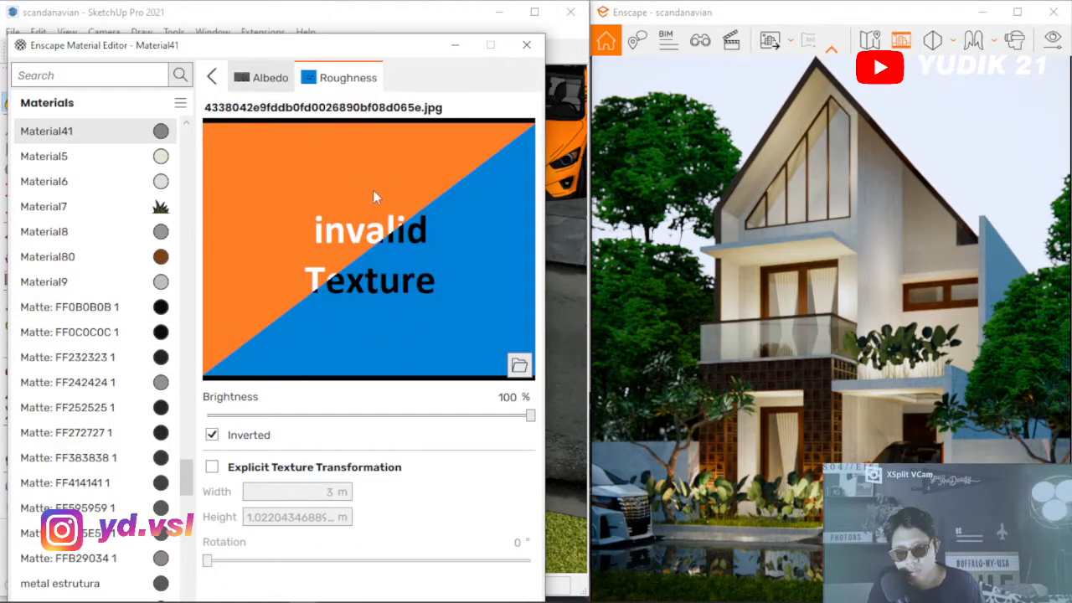
click(526, 44)
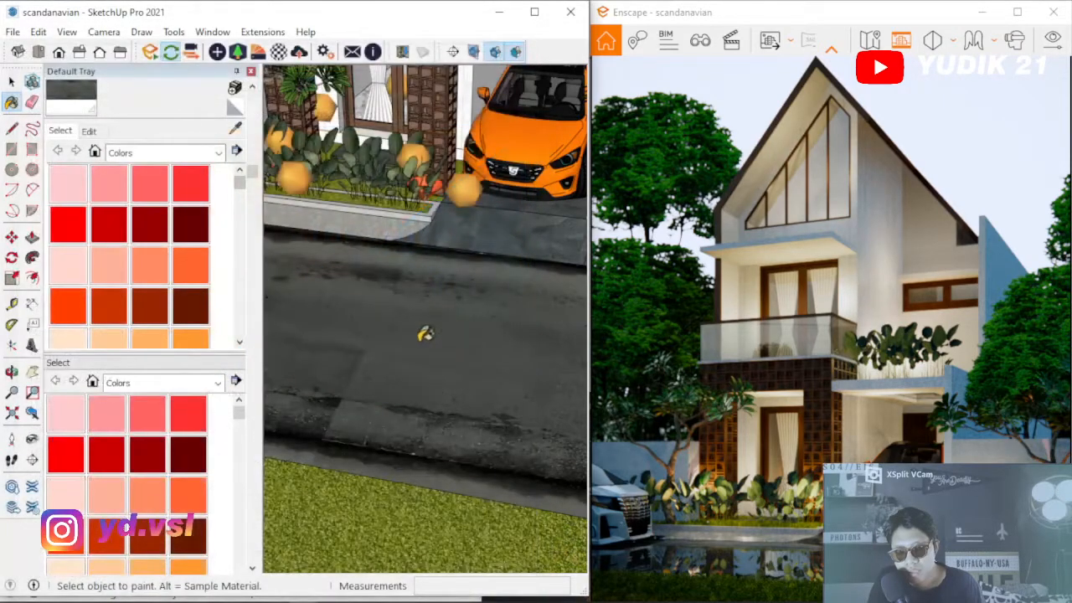
Replace the road material's invalid roughness texture with the black-and-white marble image 4338042e9fddb0fd0026890bf08d065e.jpg from the MAT folder in center point okt 2021
click(282, 55)
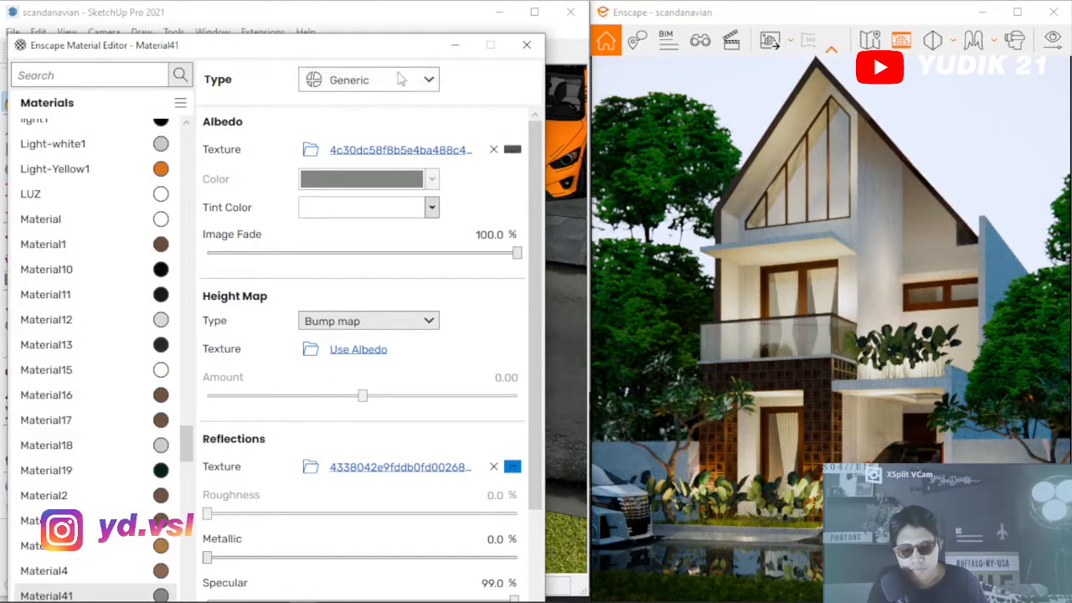
scroll(523, 350, down, 2)
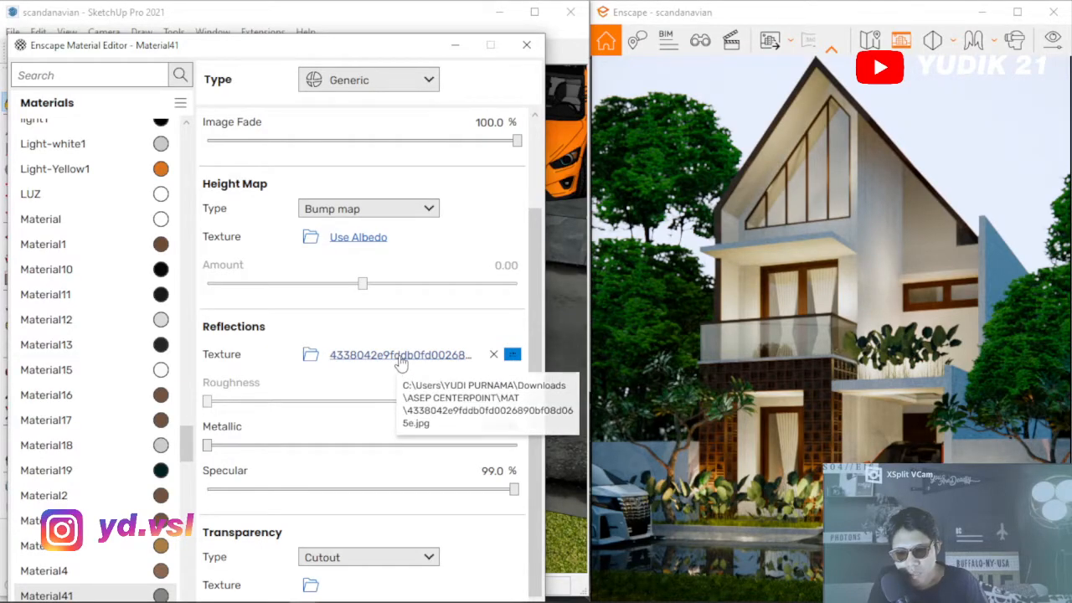
click(402, 355)
click(519, 366)
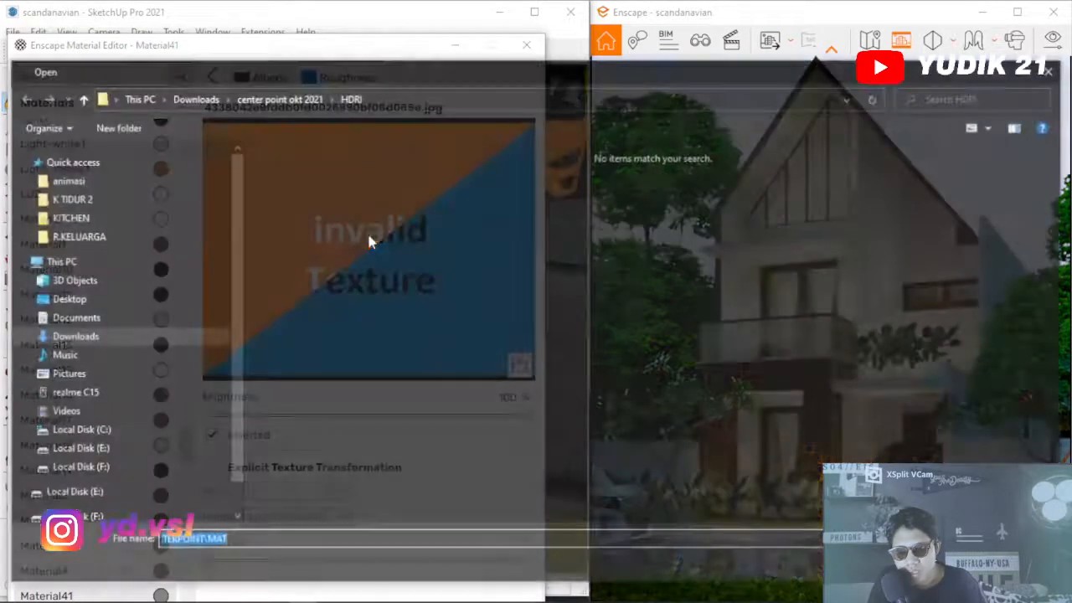
click(280, 97)
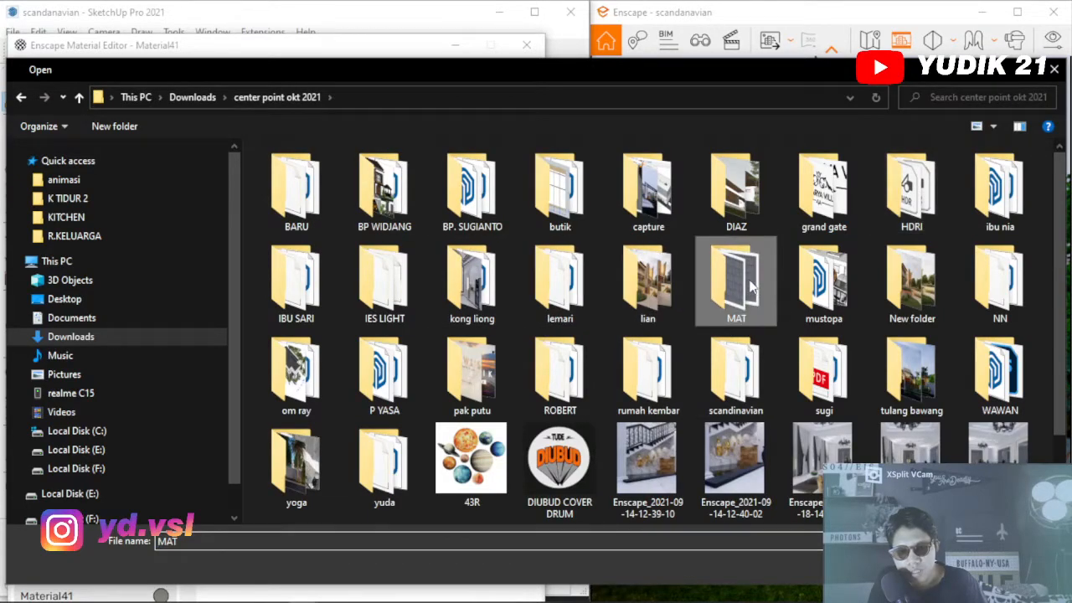
double_click(724, 285)
click(662, 316)
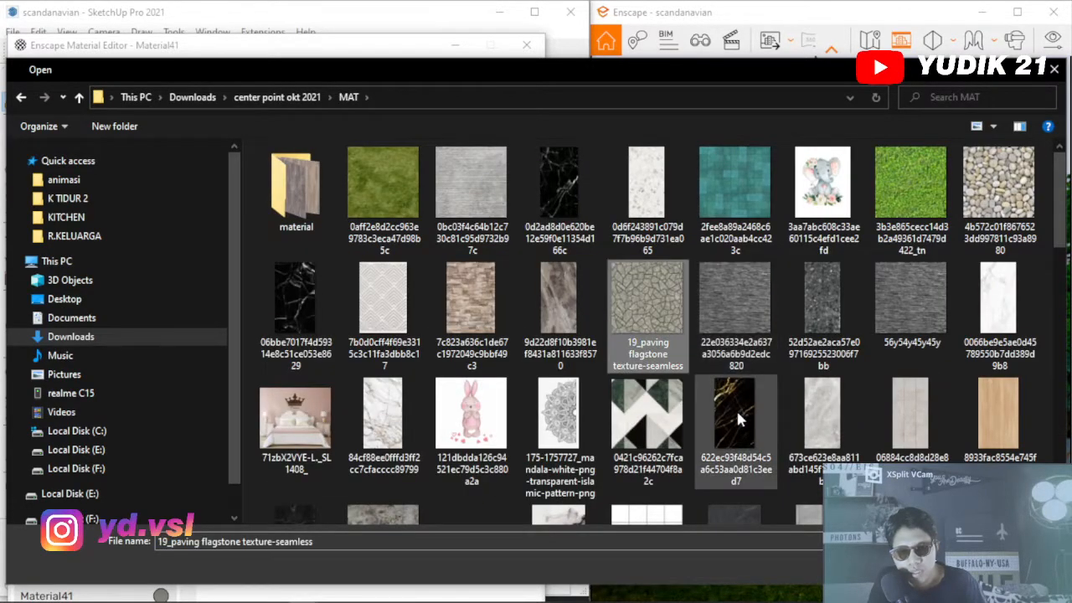
scroll(741, 415, down, 3)
double_click(559, 335)
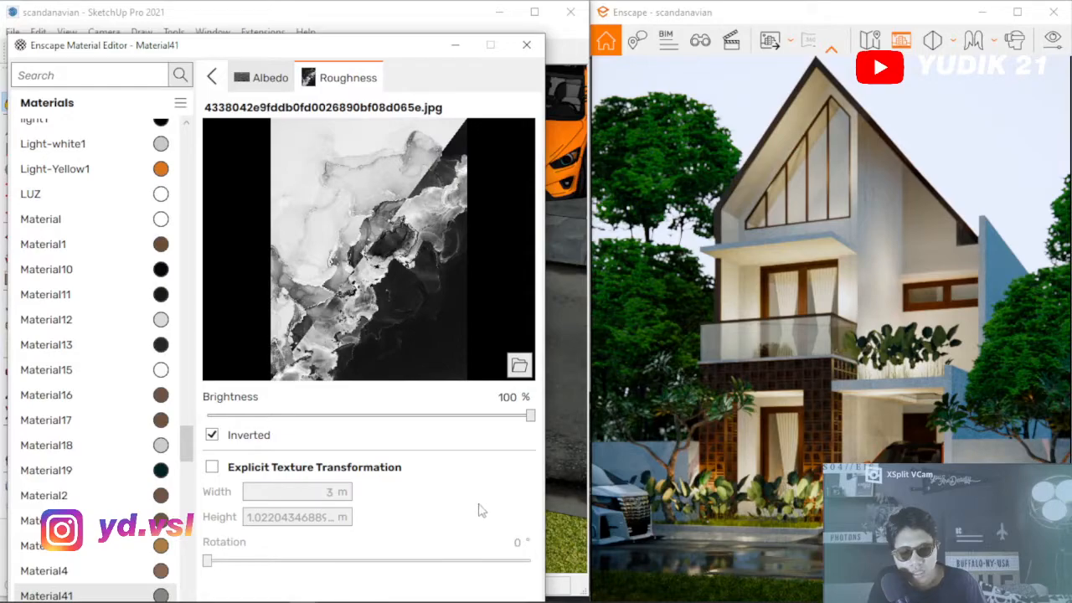
Enable explicit texture transformation for the road's roughness map and set its height to 10 m
click(249, 471)
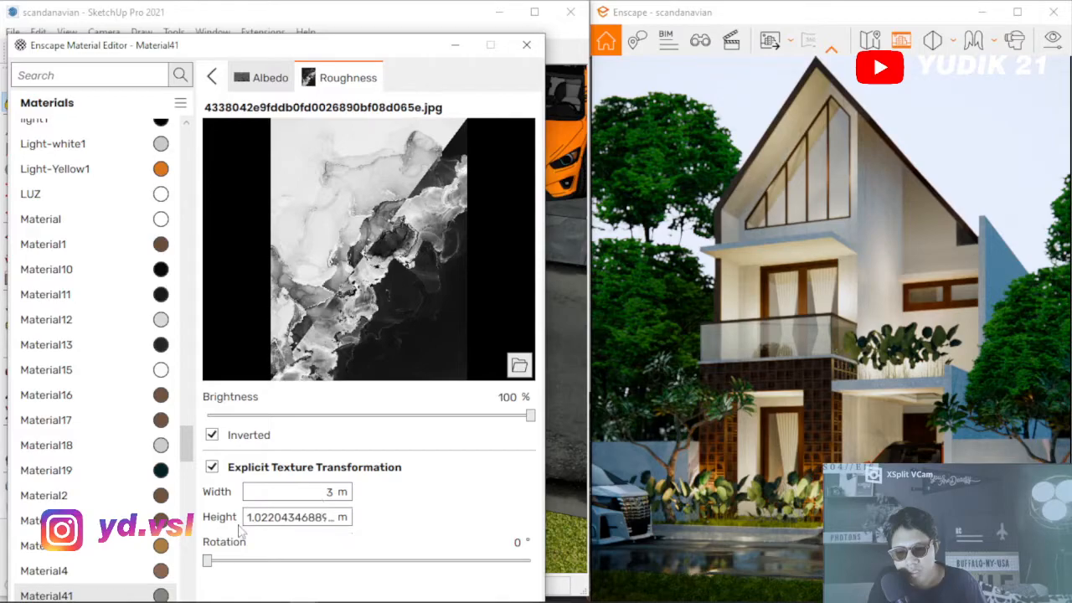
click(270, 517)
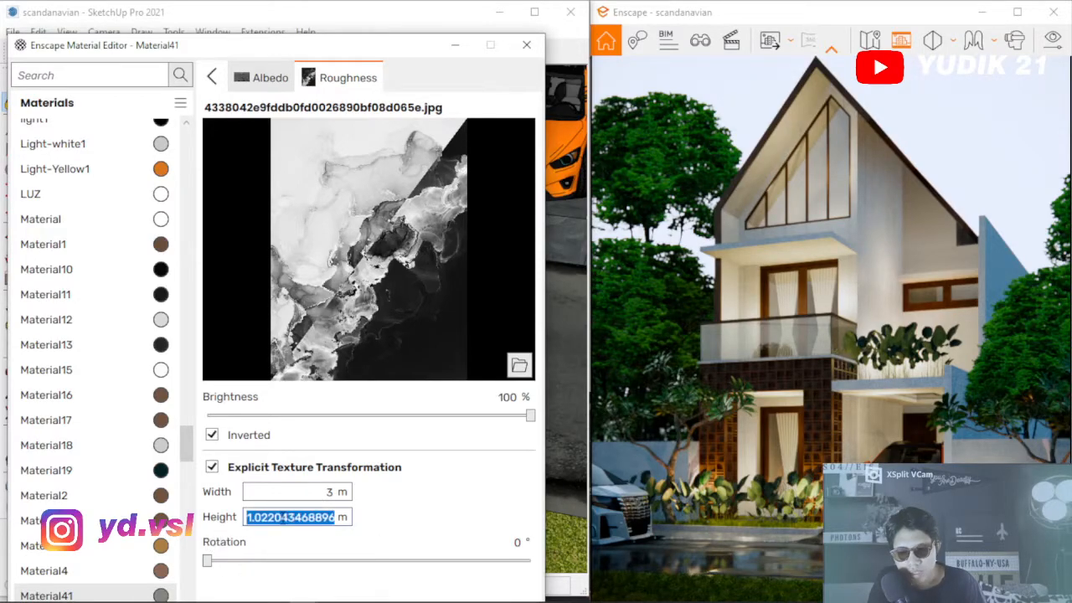
text(10)
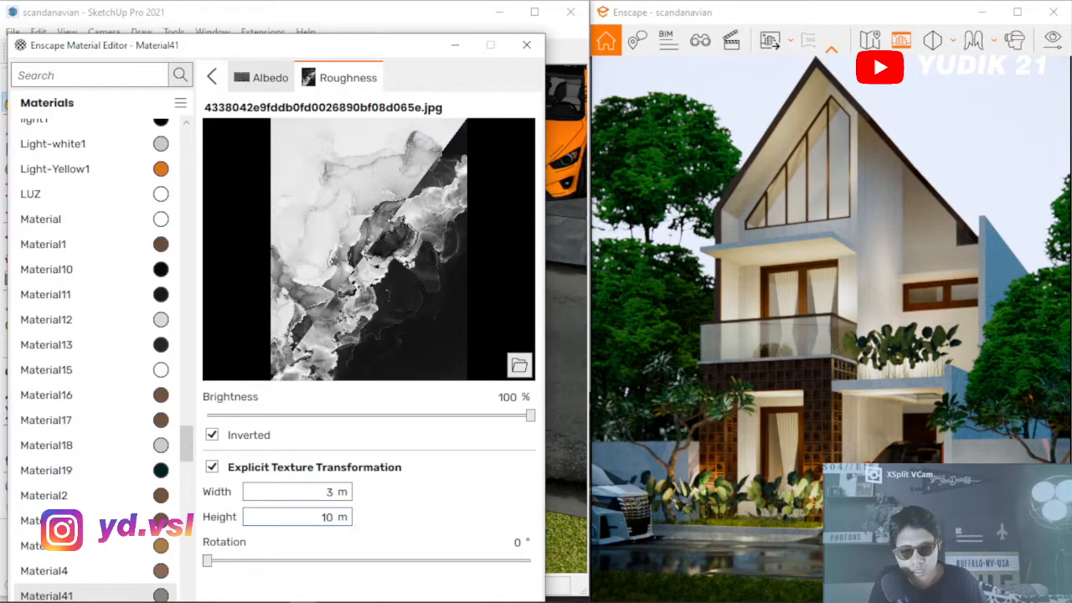
click(308, 497)
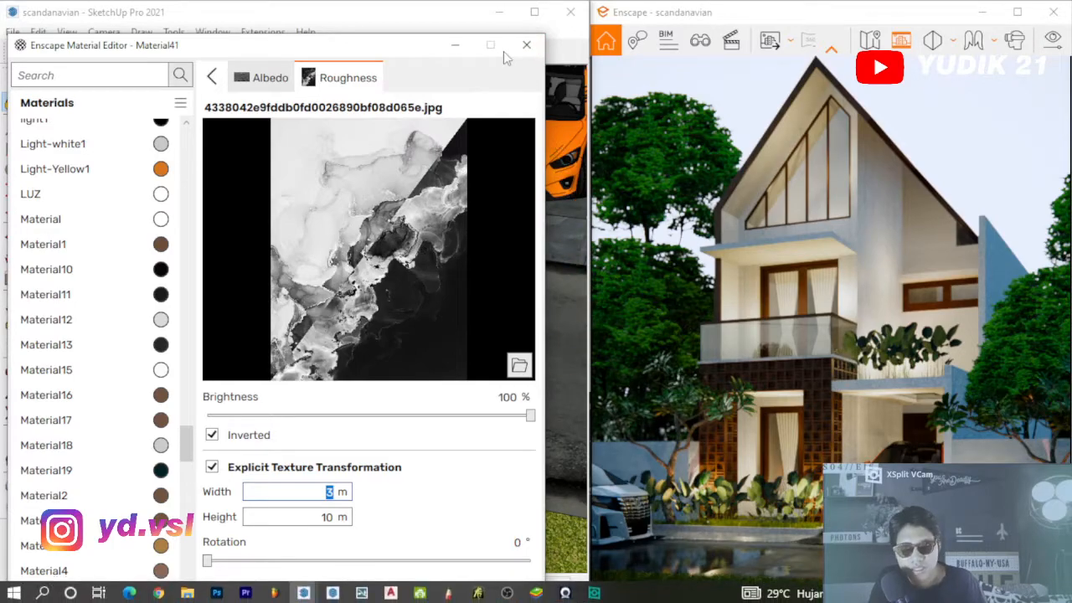
Return to the road material's main settings and review the available height map types
click(212, 76)
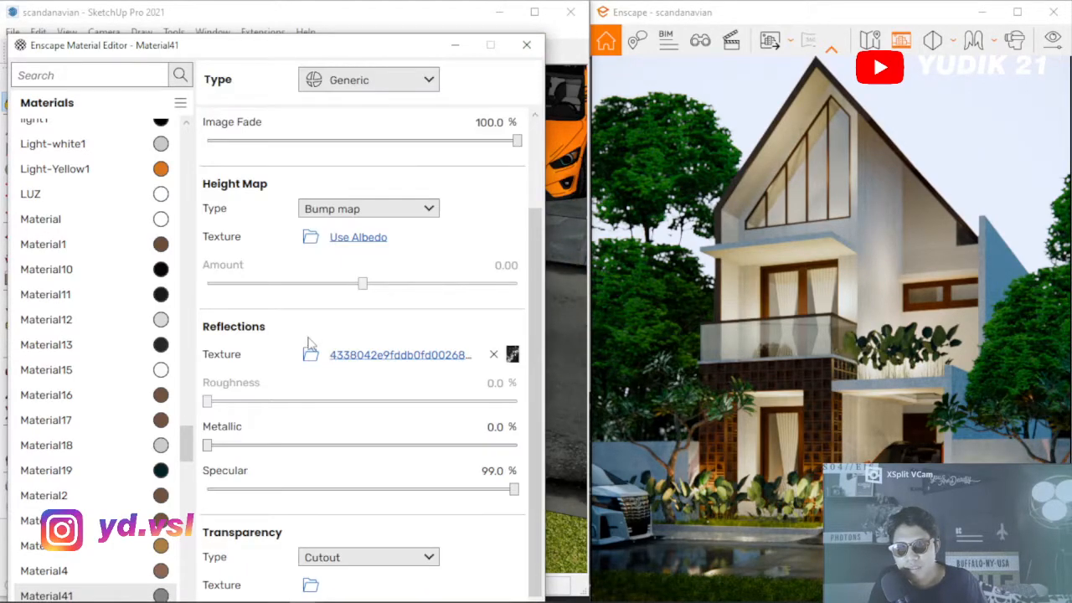
scroll(533, 283, up, 1)
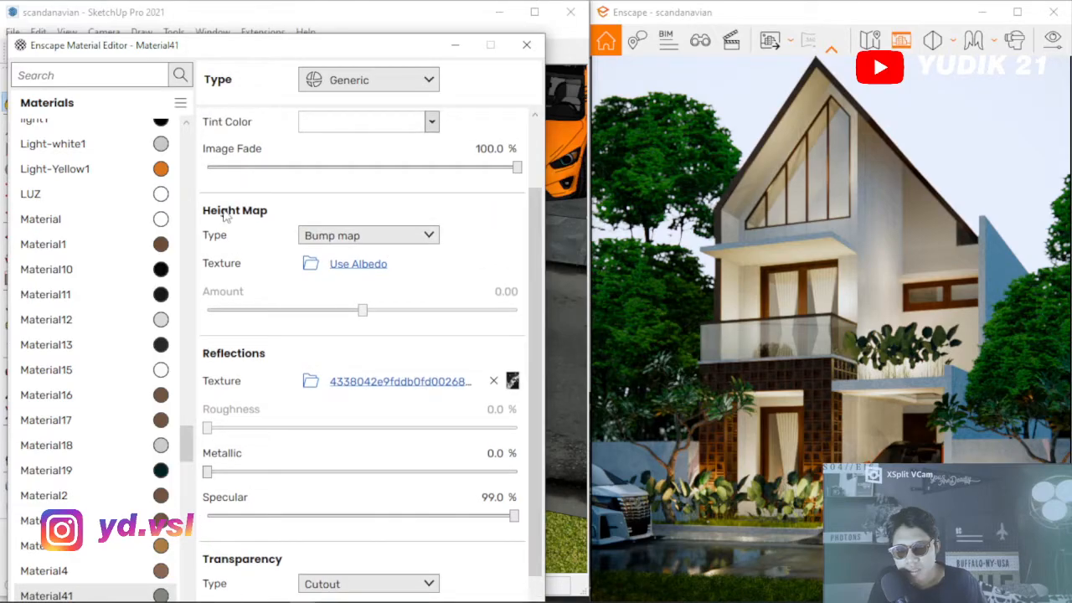
click(375, 238)
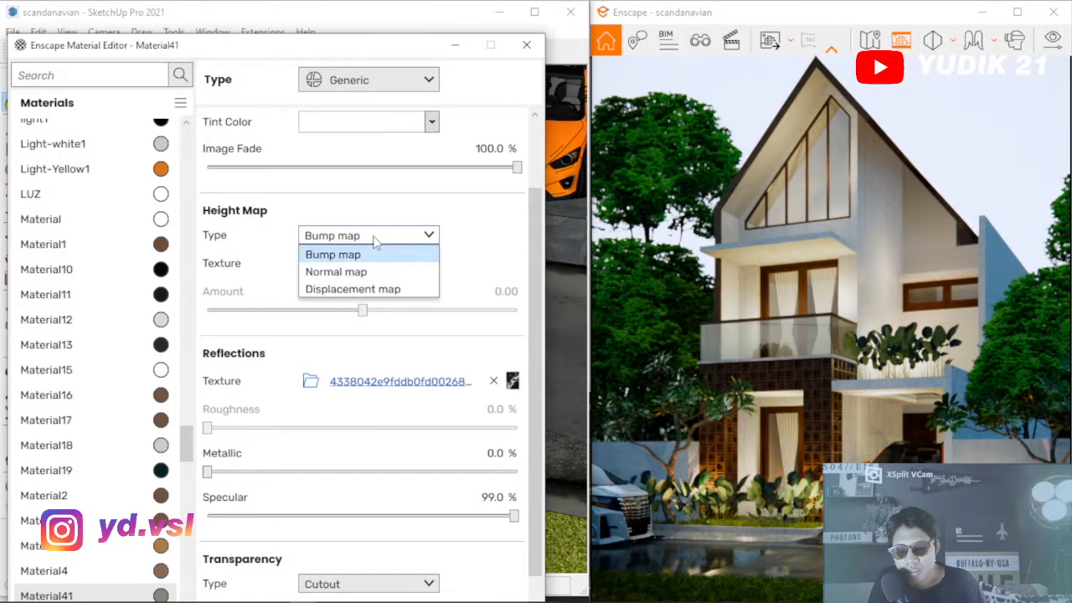
click(374, 238)
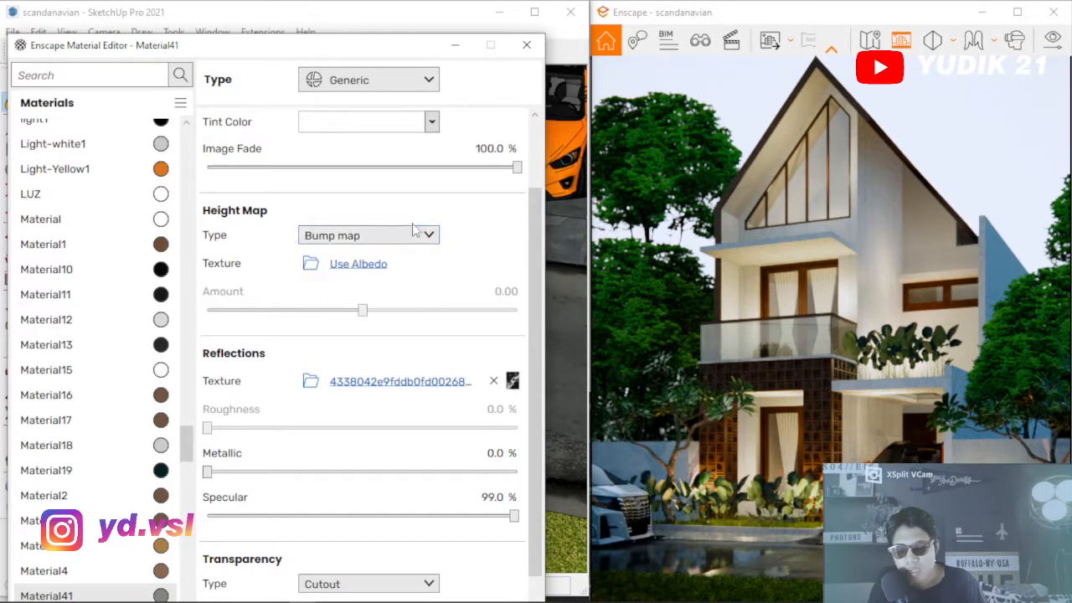
scroll(490, 250, down, 1)
mouse_move(397, 46)
mouse_down()
mouse_move(397, 304)
mouse_move(416, 370)
mouse_up()
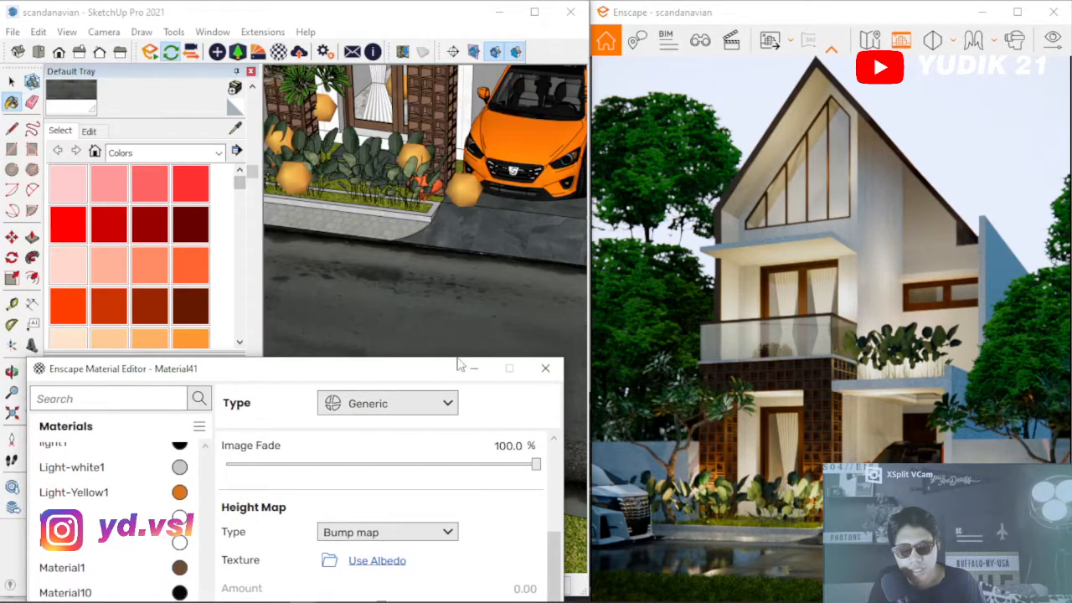
Sample the orange body paint material from the car parked in the carport
click(401, 282)
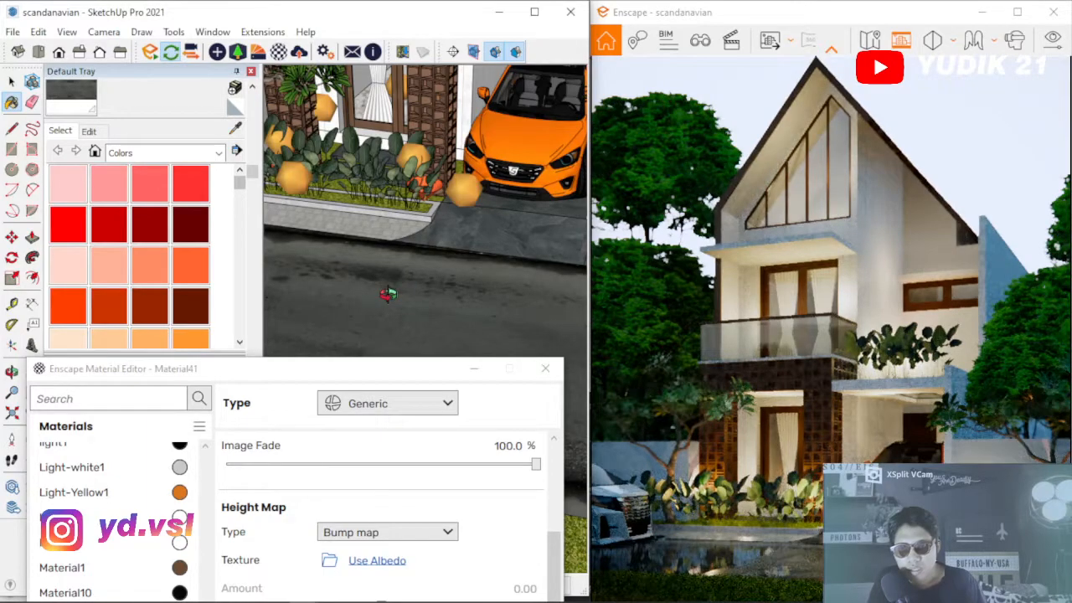
scroll(407, 287, down, 3)
middle_drag(416, 301, 255, 254)
click(235, 128)
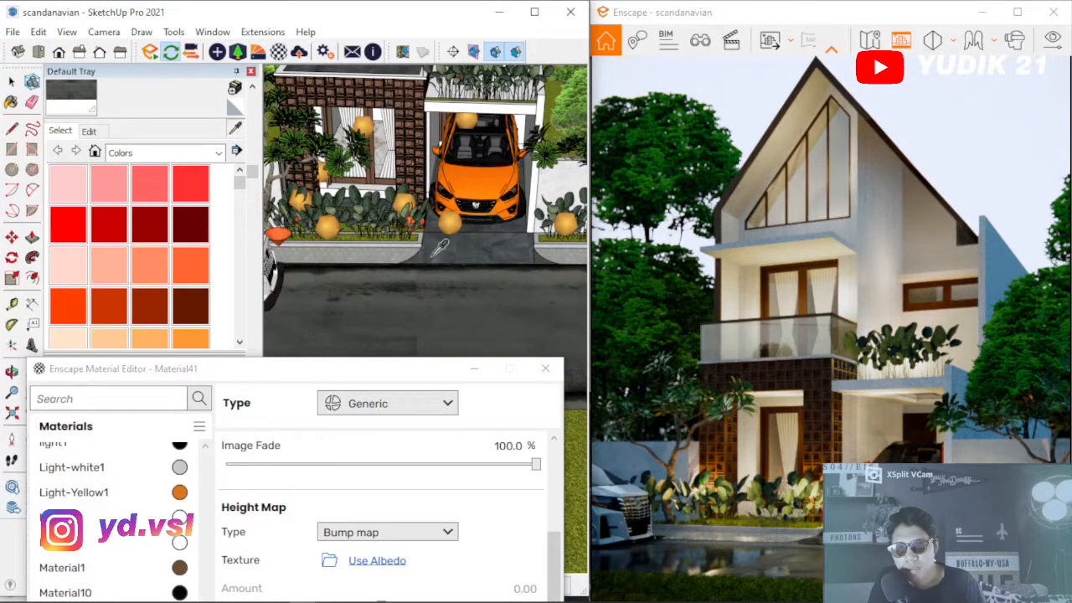
scroll(407, 268, up, 5)
scroll(400, 187, up, 4)
click(460, 223)
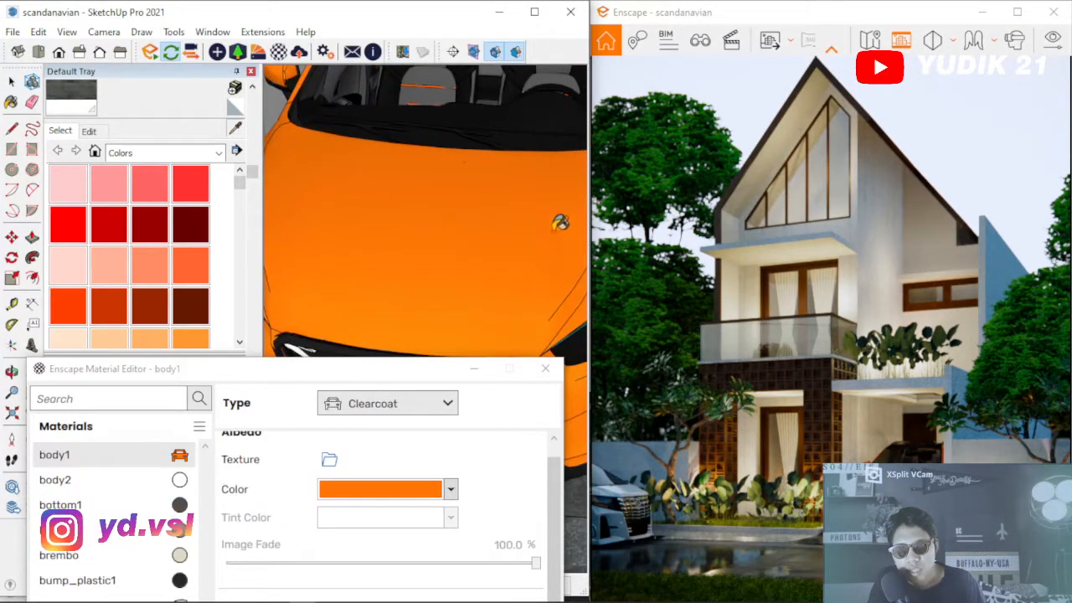
Review the material type options for the car's body1 paint, keeping it as Clearcoat
drag(371, 371, 435, 69)
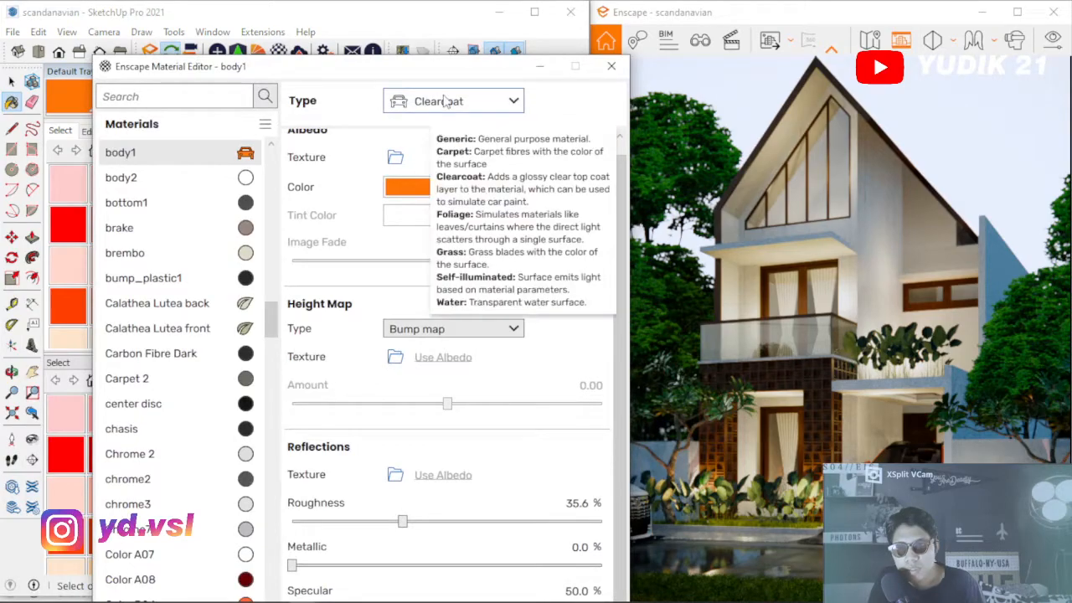
click(415, 102)
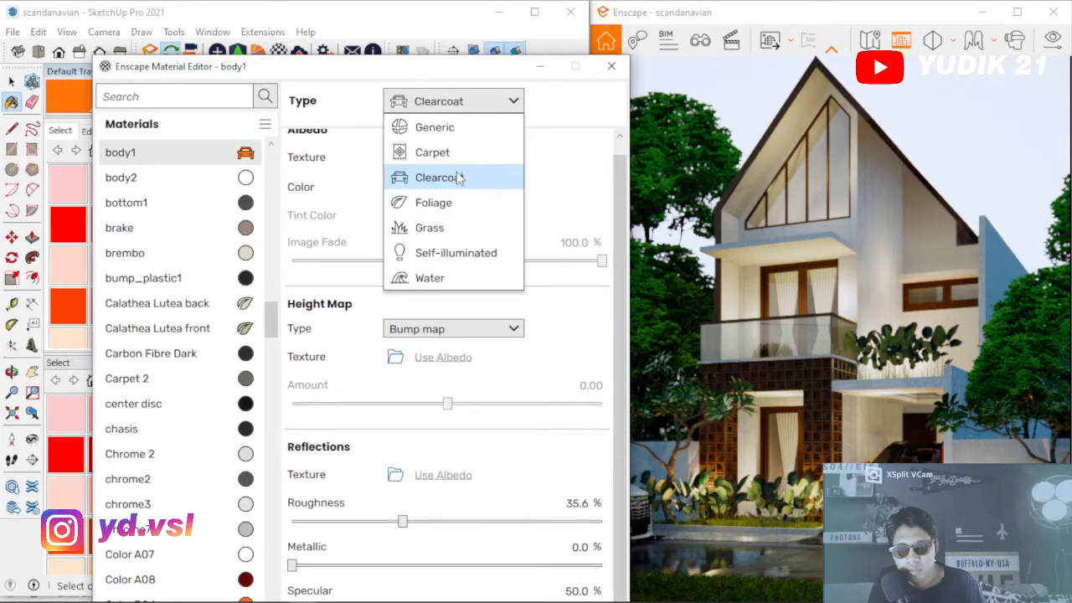
click(567, 152)
click(461, 109)
click(577, 172)
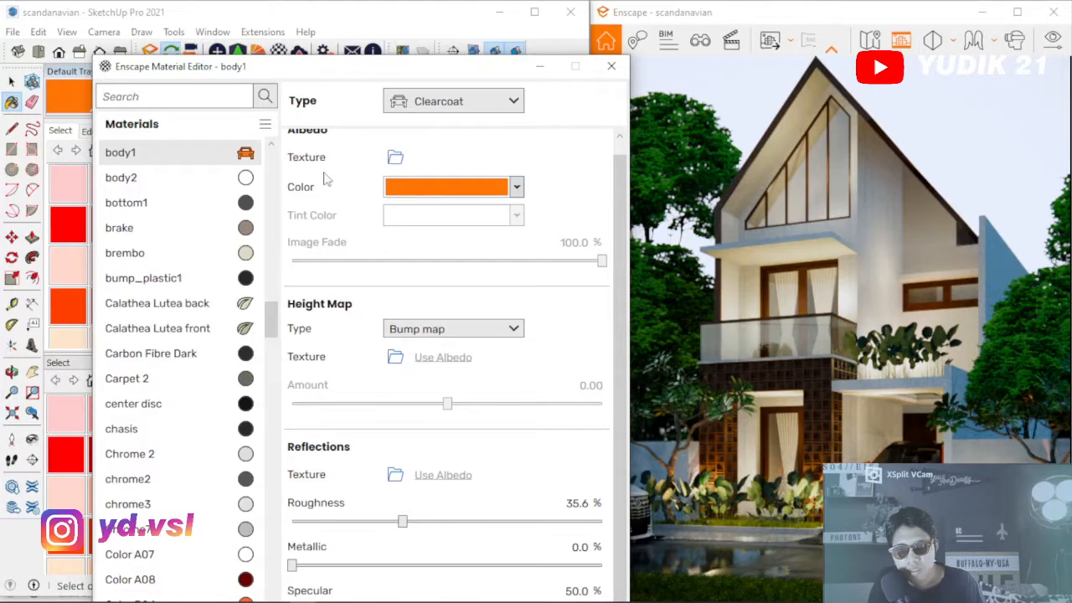
Try a light orange as the car paint's albedo color, then settle on the dark orange swatch
scroll(325, 190, up, 1)
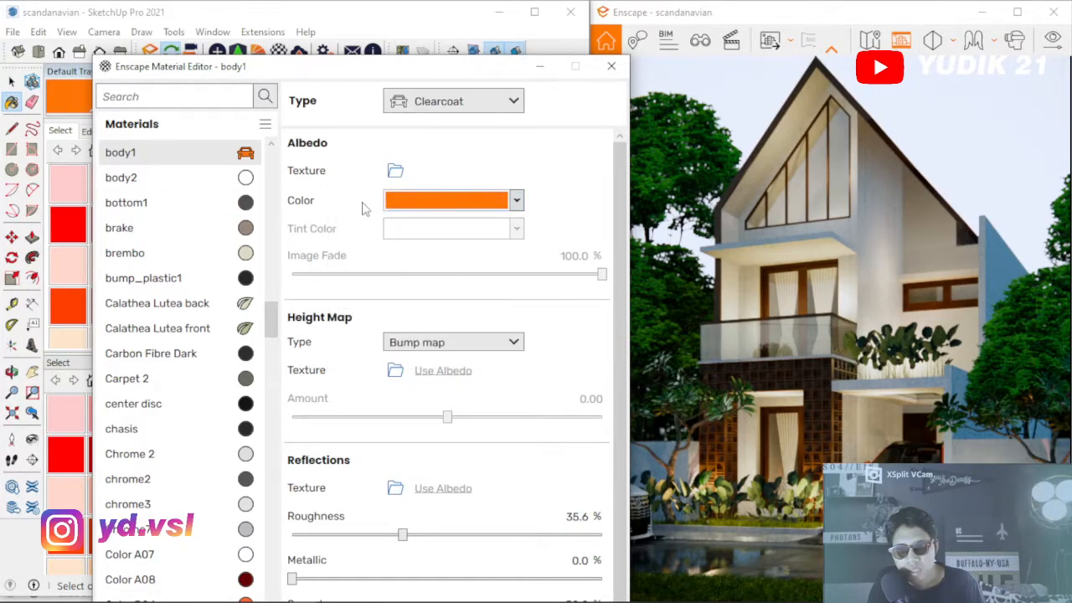
click(463, 202)
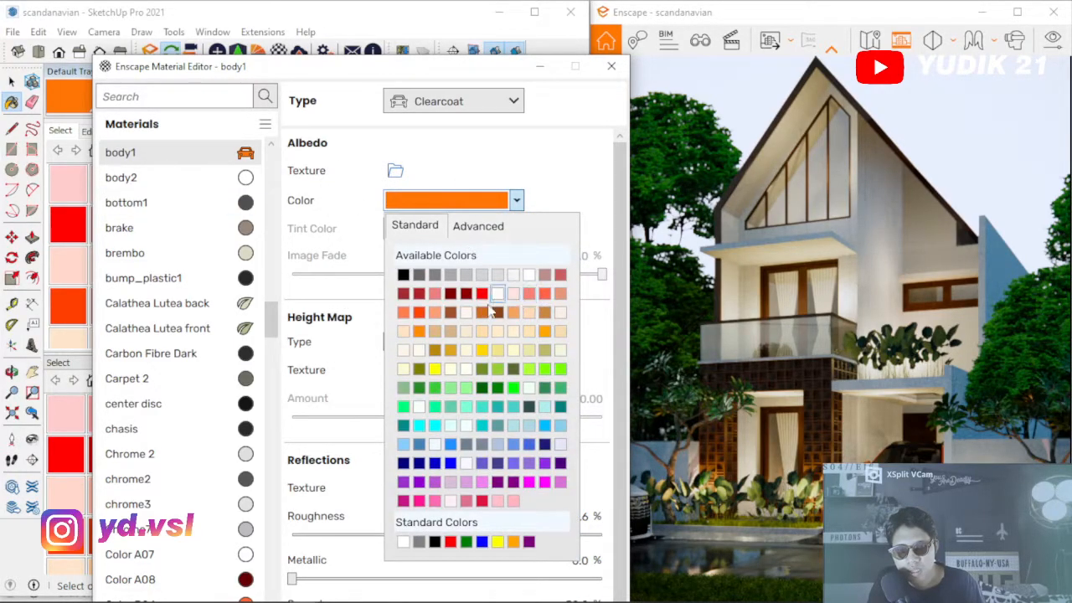
click(548, 334)
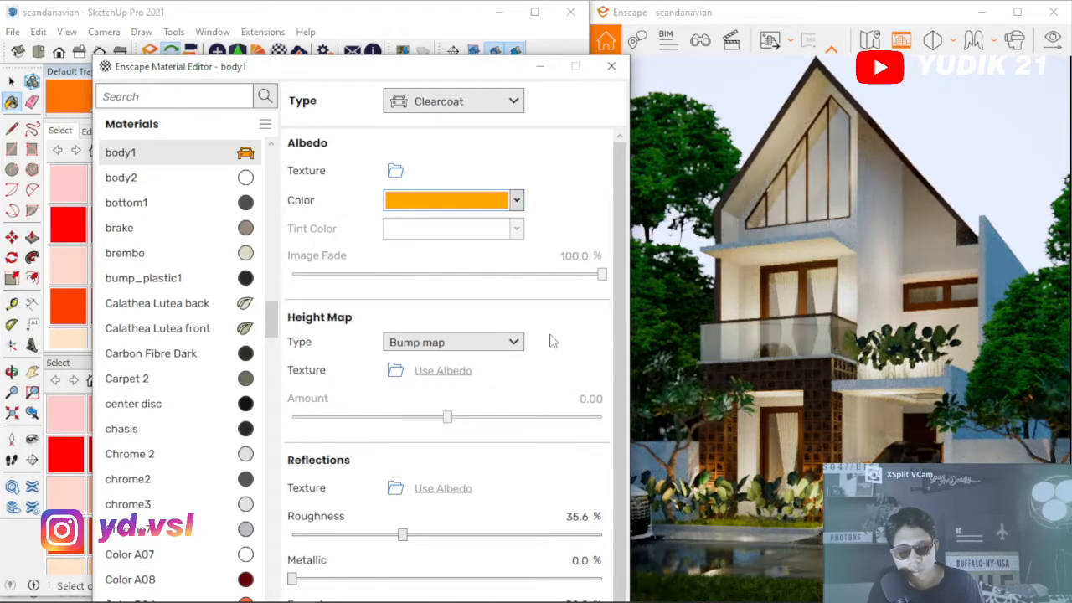
click(496, 203)
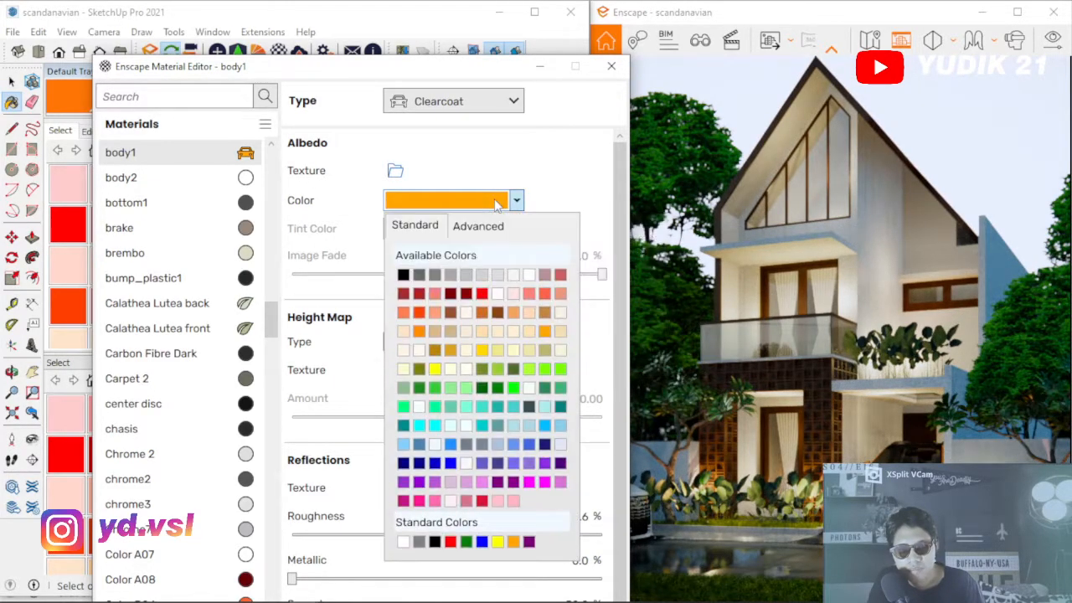
click(418, 331)
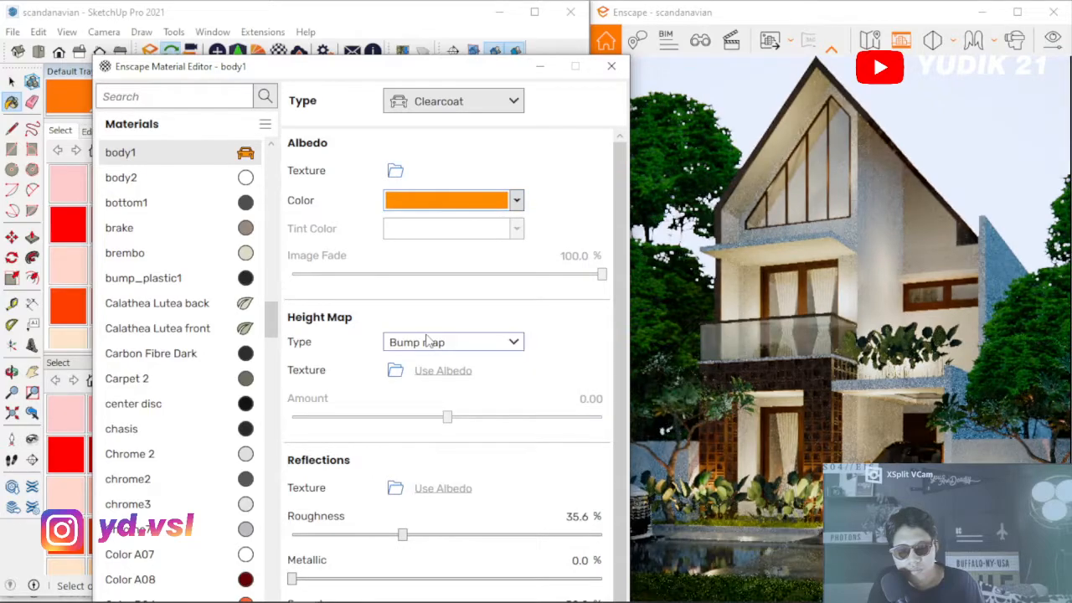
click(473, 203)
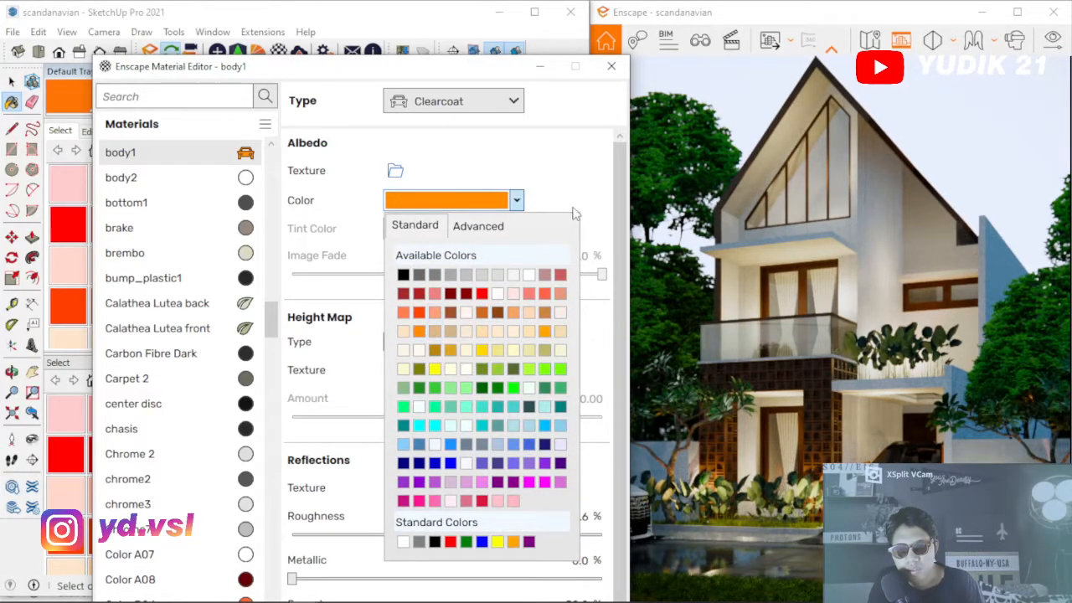
click(573, 156)
drag(624, 239, 624, 246)
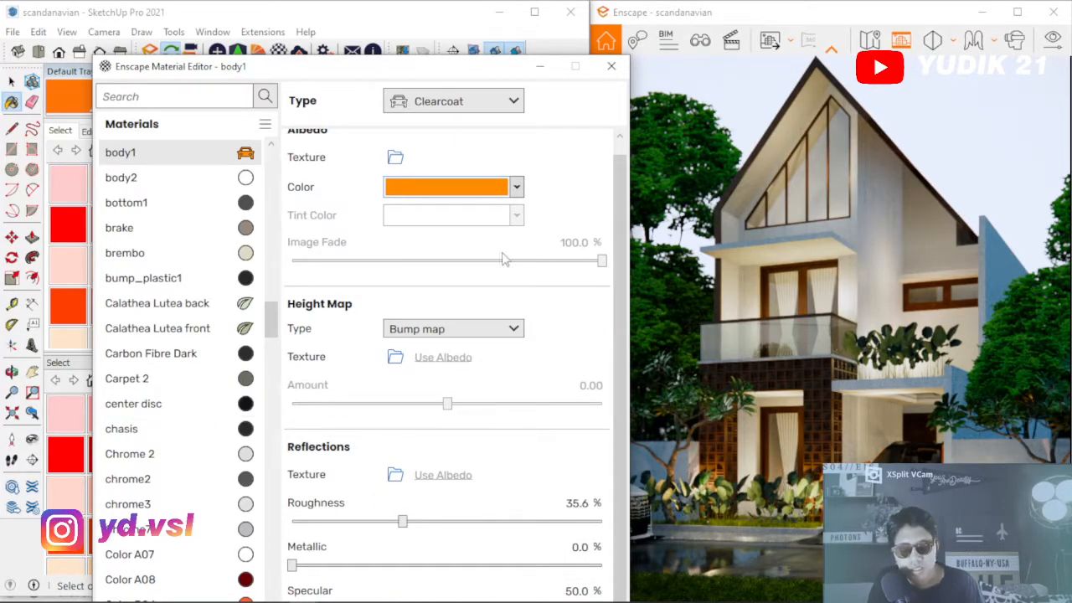
Review the body1 paint's reflection settings, move the material editor aside and sample the windshield glass material from the orange car
drag(408, 72, 411, 22)
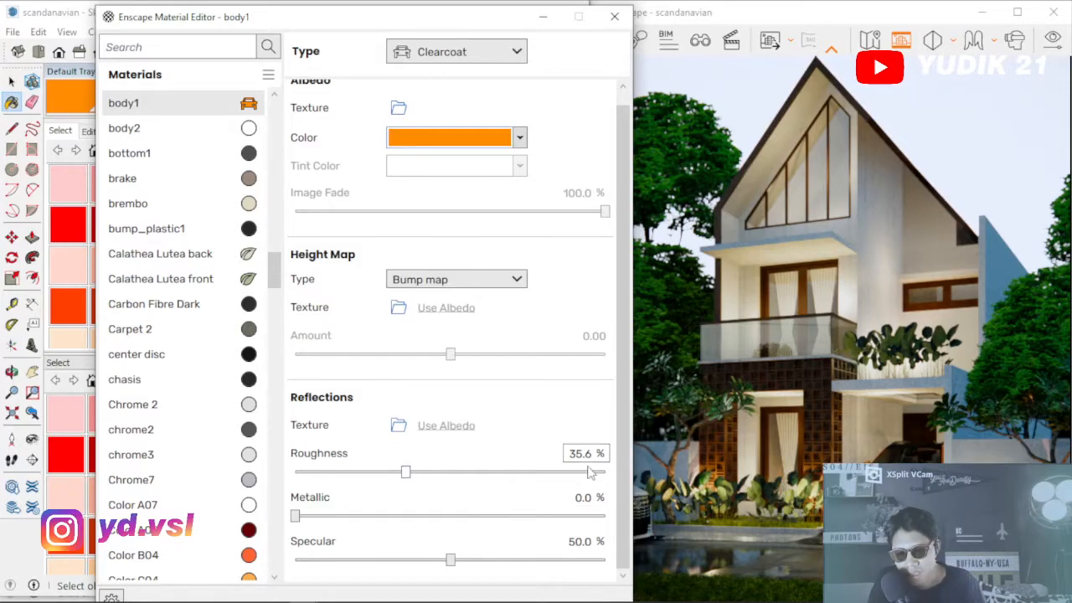
mouse_move(494, 21)
mouse_down()
mouse_move(459, 125)
mouse_move(419, 445)
mouse_up()
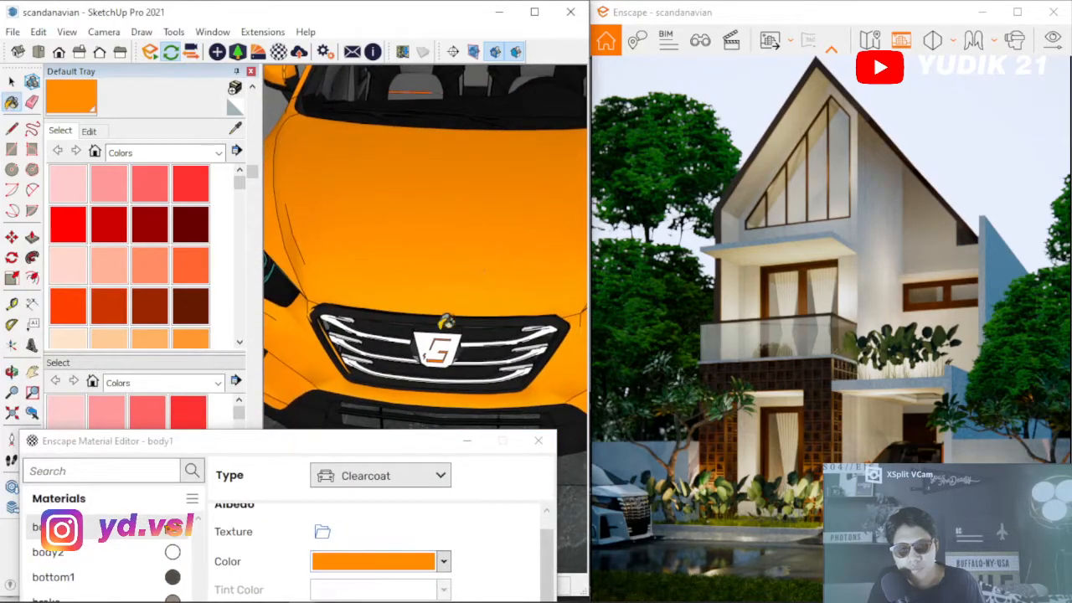
scroll(408, 371, down, 4)
scroll(438, 222, up, 7)
middle_drag(441, 254, 437, 256)
click(235, 129)
click(406, 123)
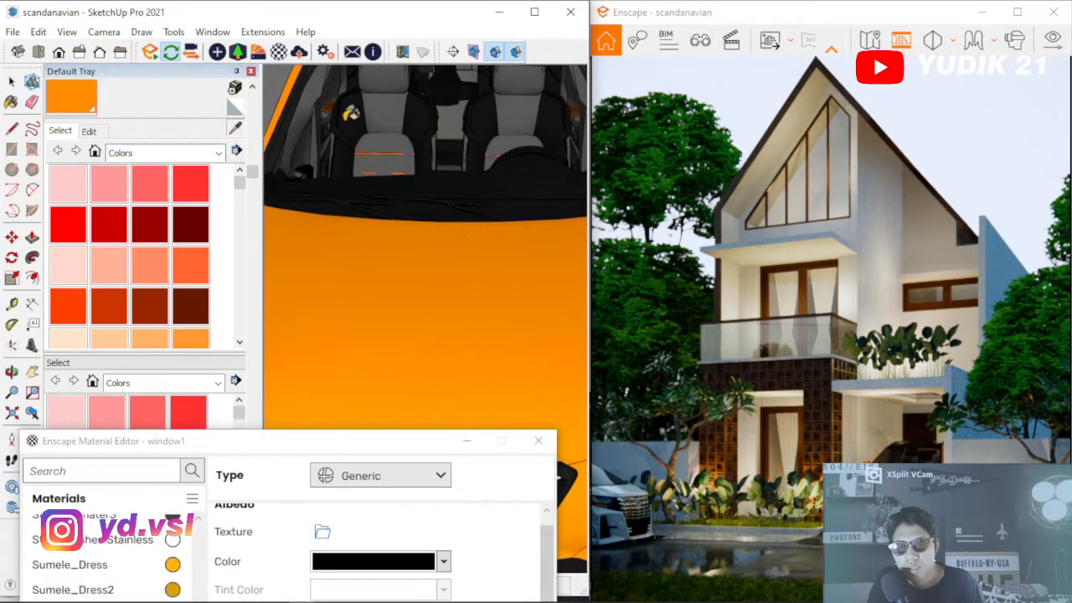
Examine the windshield glass material's albedo, reflection and transparency settings in the Enscape Material Editor
drag(377, 443, 412, 70)
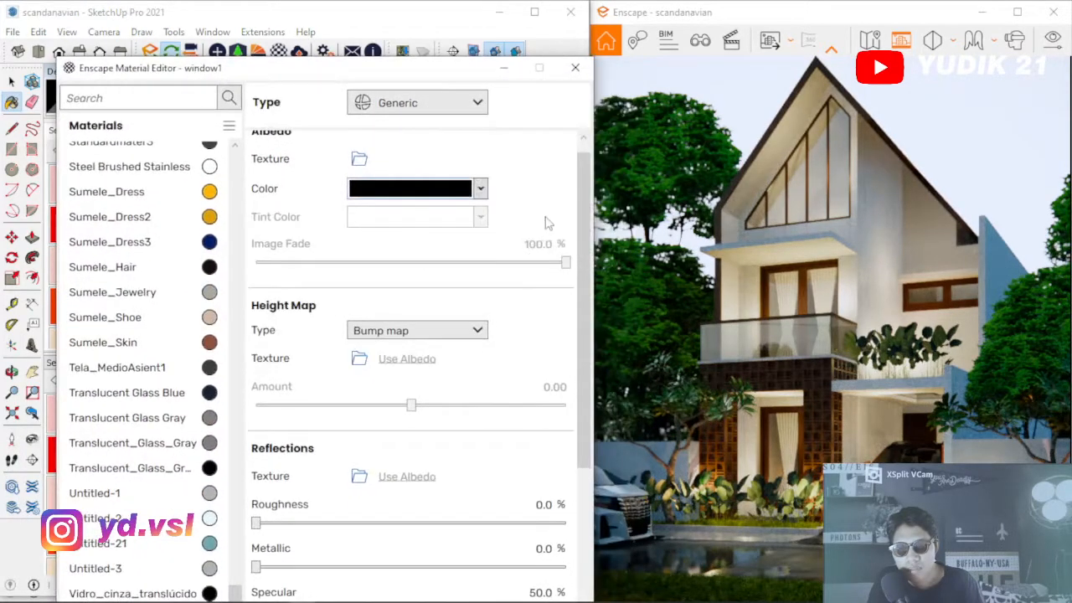
scroll(548, 251, down, 3)
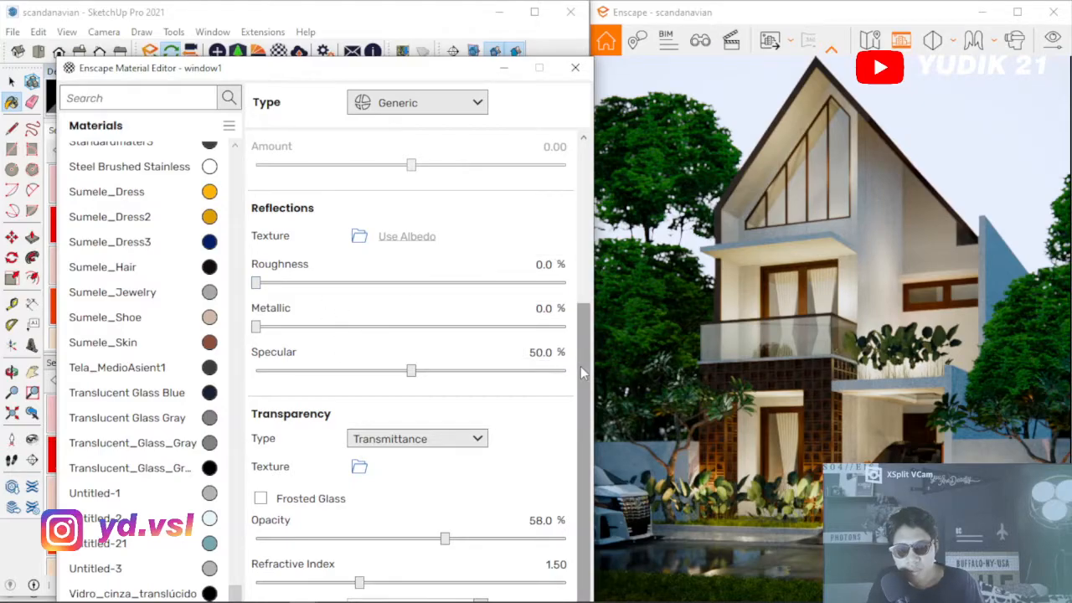
drag(580, 367, 577, 195)
Review the windshield glass material's color and opacity in SketchUp's material settings, then close the Enscape Material Editor
mouse_move(426, 75)
mouse_down()
mouse_move(412, 104)
mouse_move(608, 417)
mouse_up()
click(90, 132)
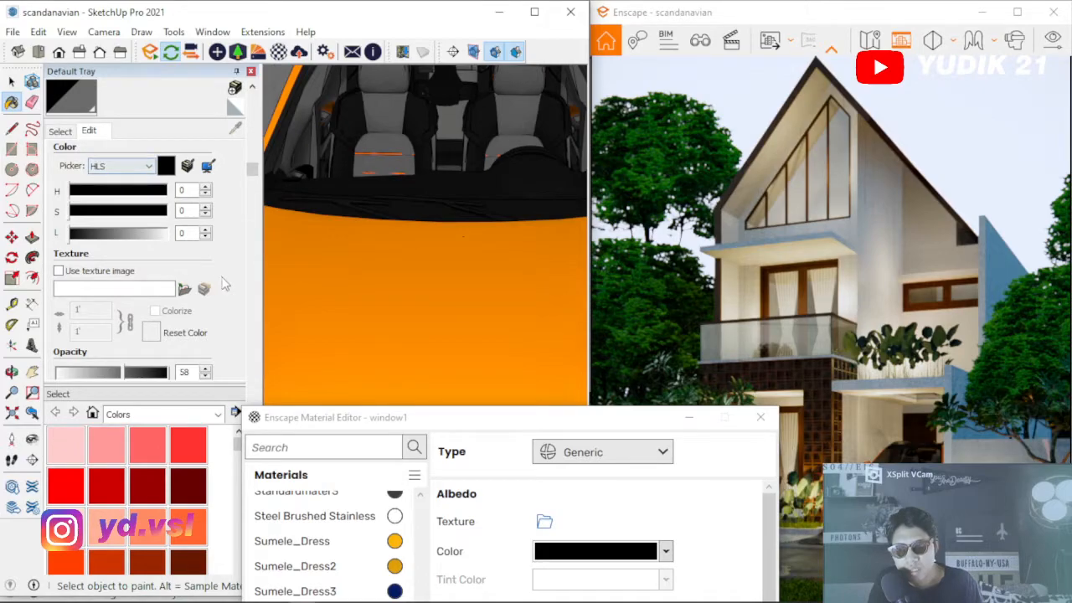
scroll(225, 285, down, 3)
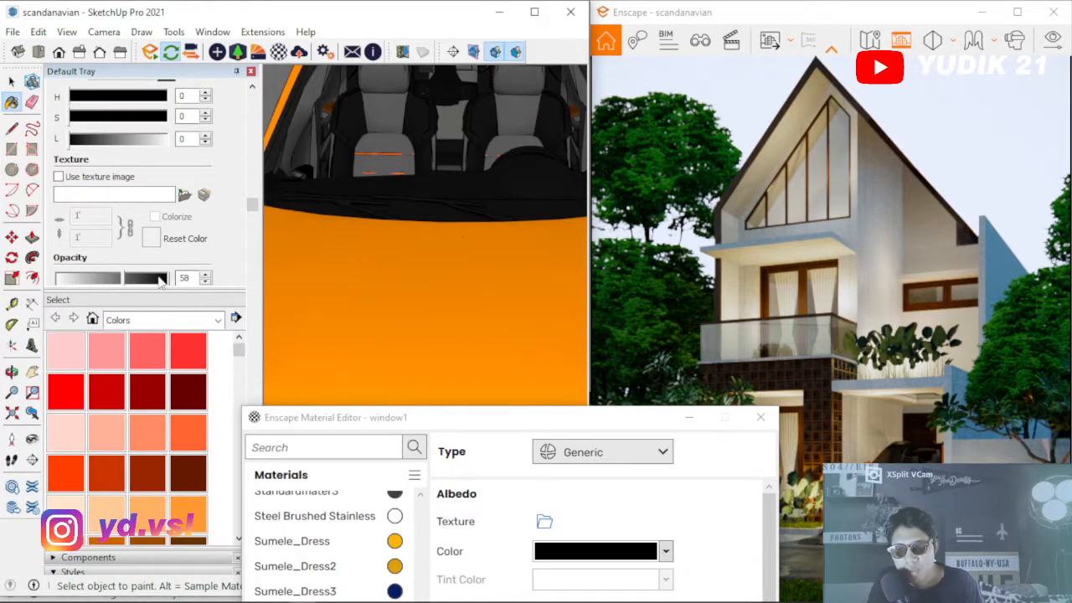
drag(509, 423, 226, 267)
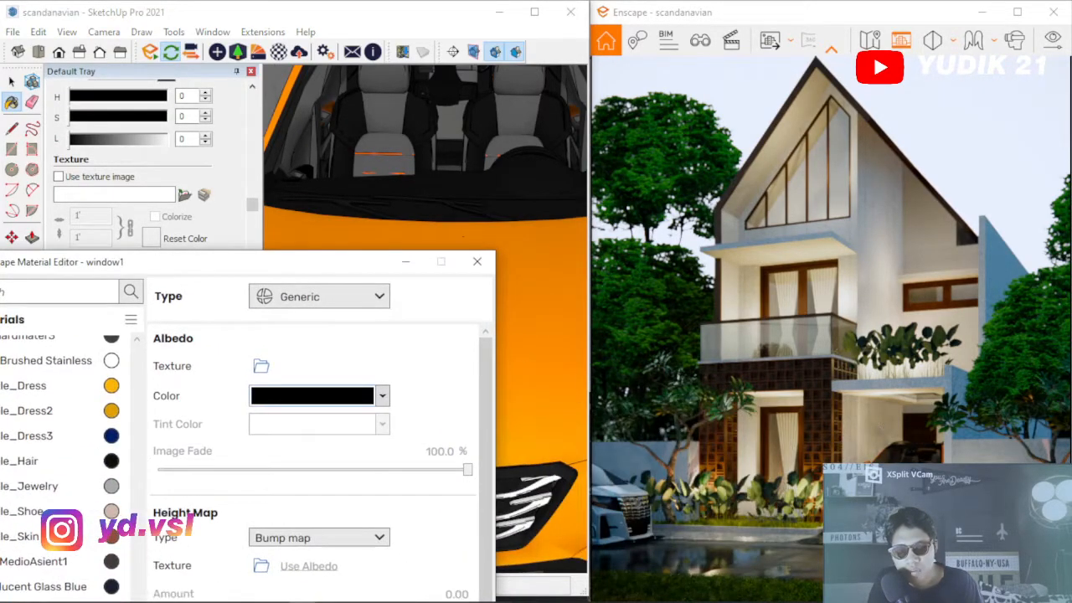
click(476, 262)
Sample the chrome material from the emblem on the orange car's front grille
mouse_move(507, 360)
middle_down()
mouse_move(481, 359)
mouse_move(463, 330)
middle_up()
scroll(432, 296, down, 5)
scroll(428, 384, up, 6)
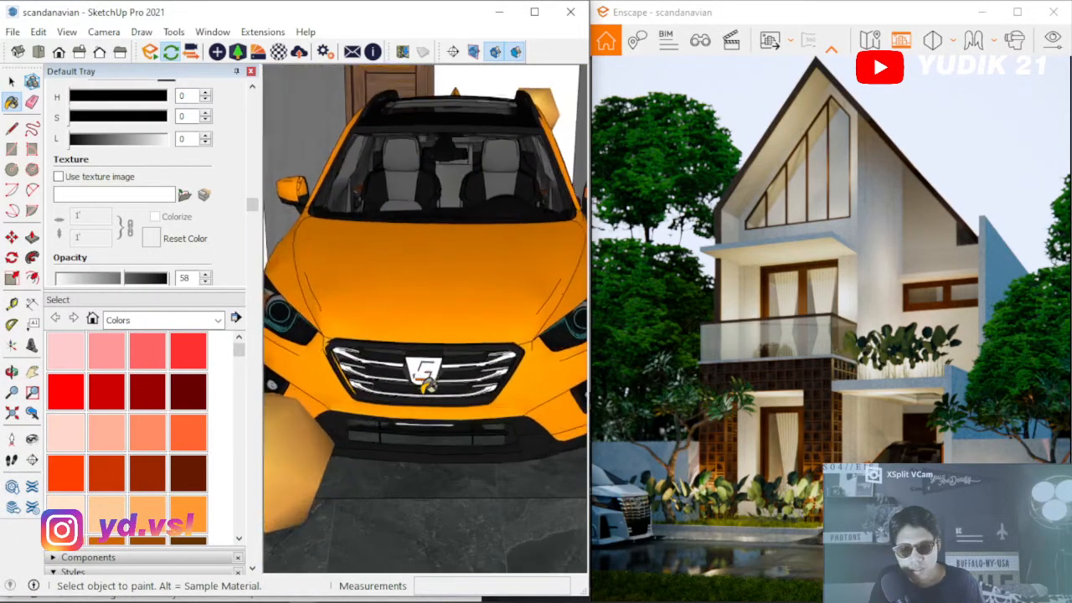
scroll(427, 386, up, 2)
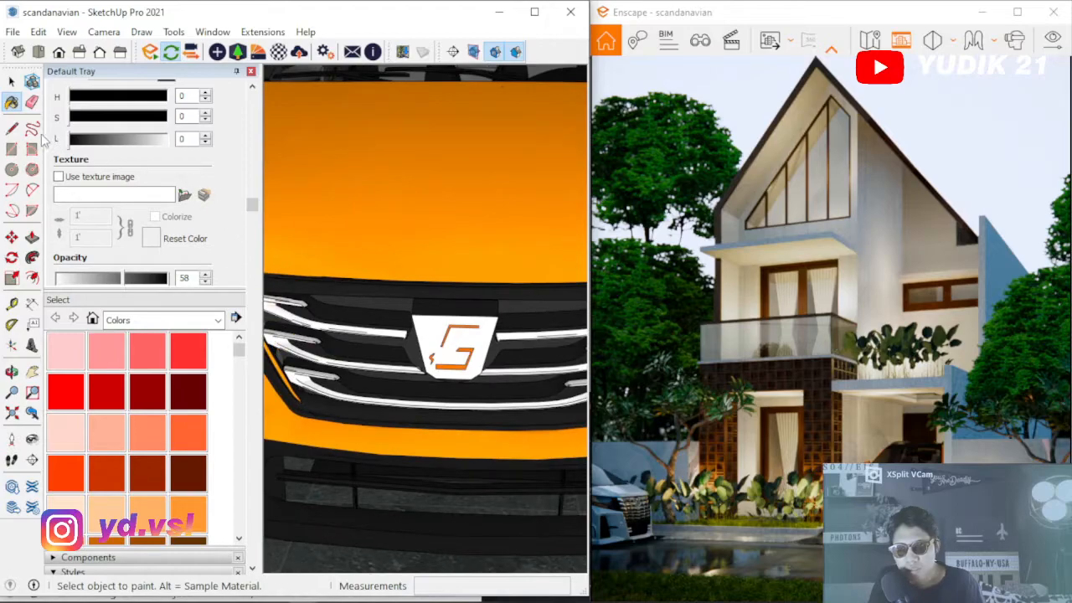
scroll(235, 178, up, 3)
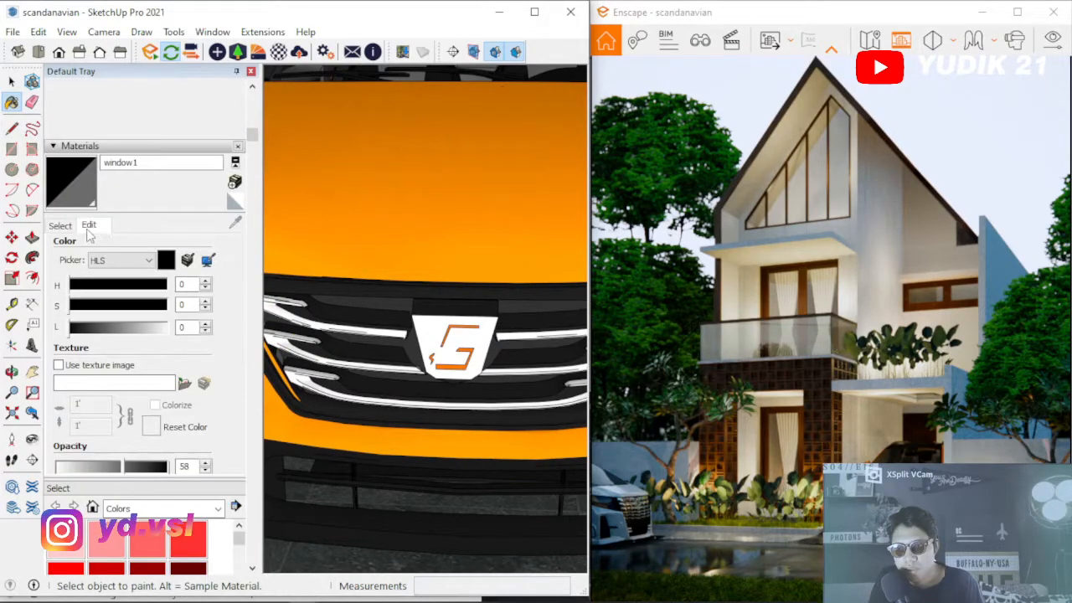
click(61, 225)
click(235, 223)
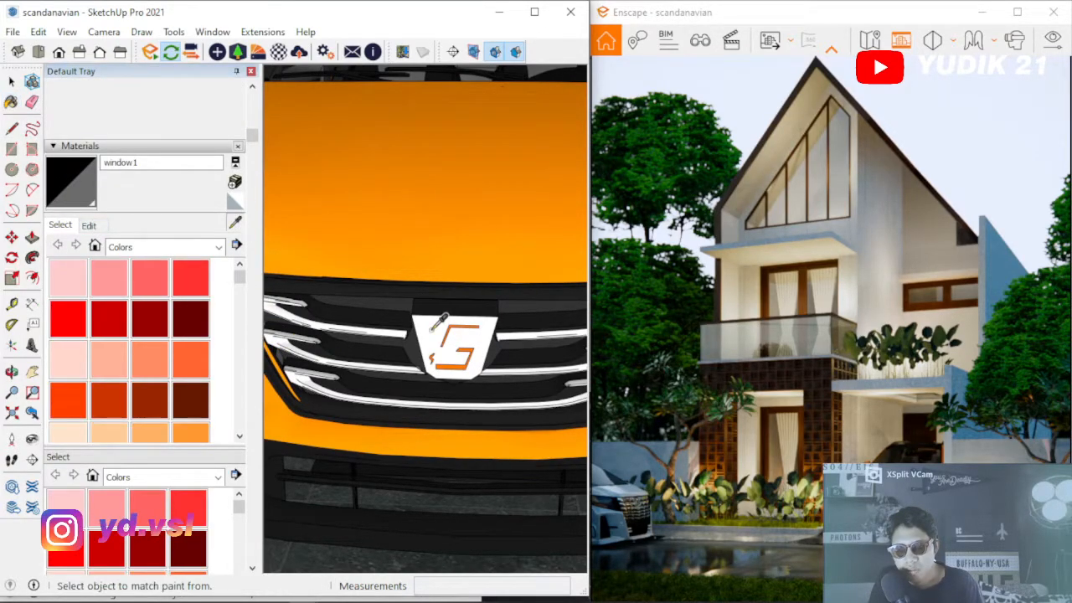
click(433, 327)
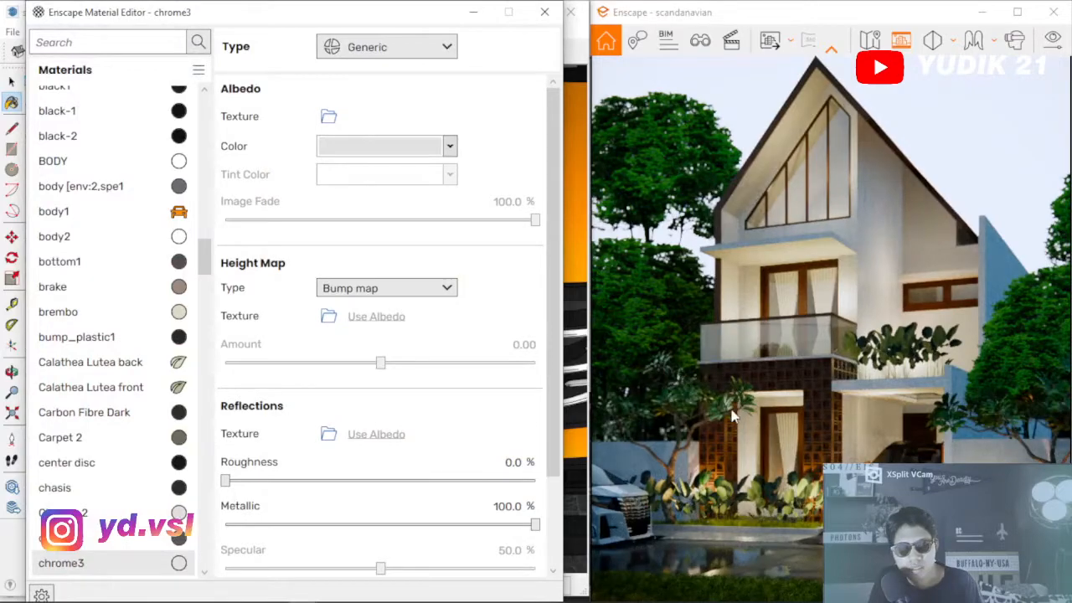
Review the chrome3 reflection settings, set its albedo color to the light grey swatch and close the material editor
scroll(548, 262, down, 3)
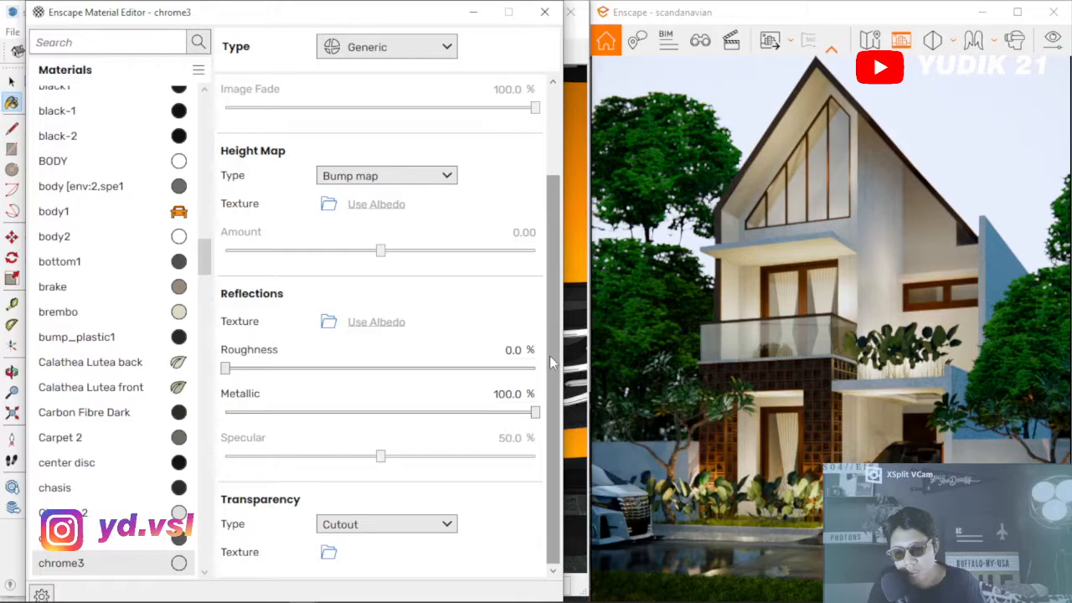
scroll(352, 268, up, 3)
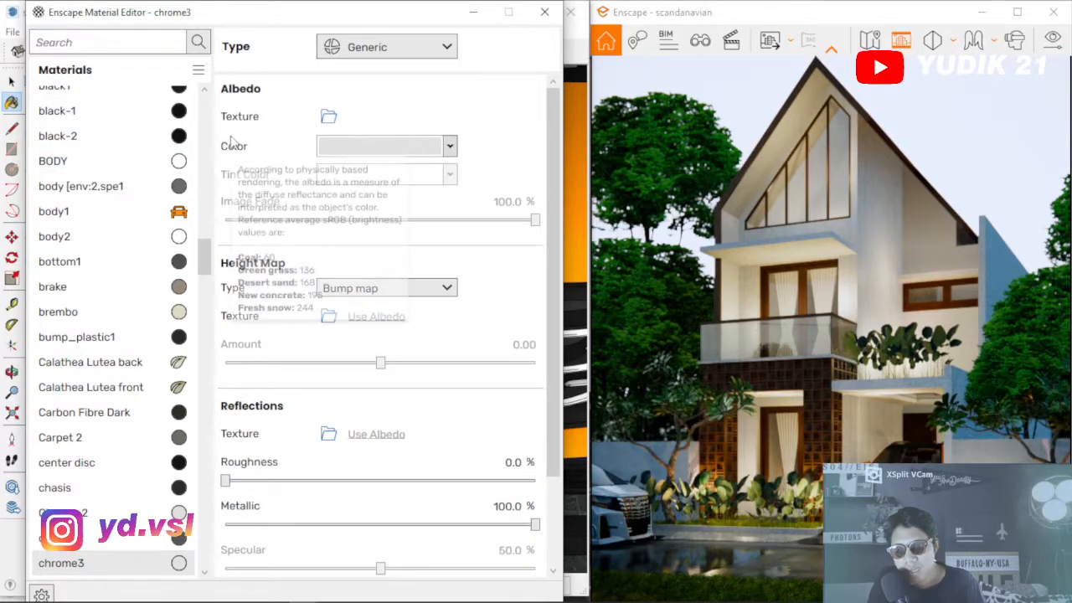
click(449, 147)
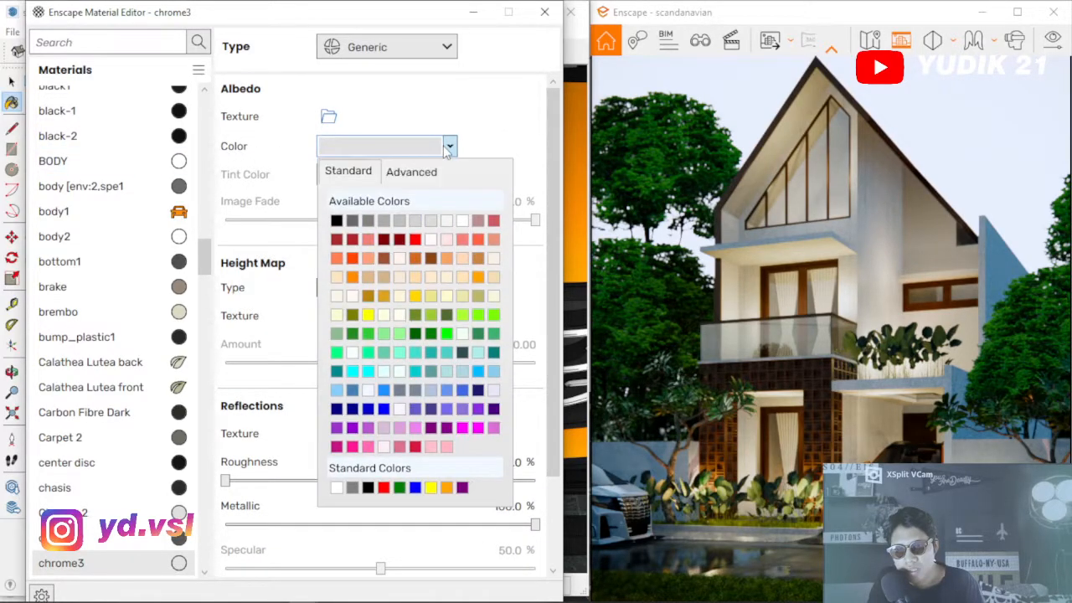
click(432, 222)
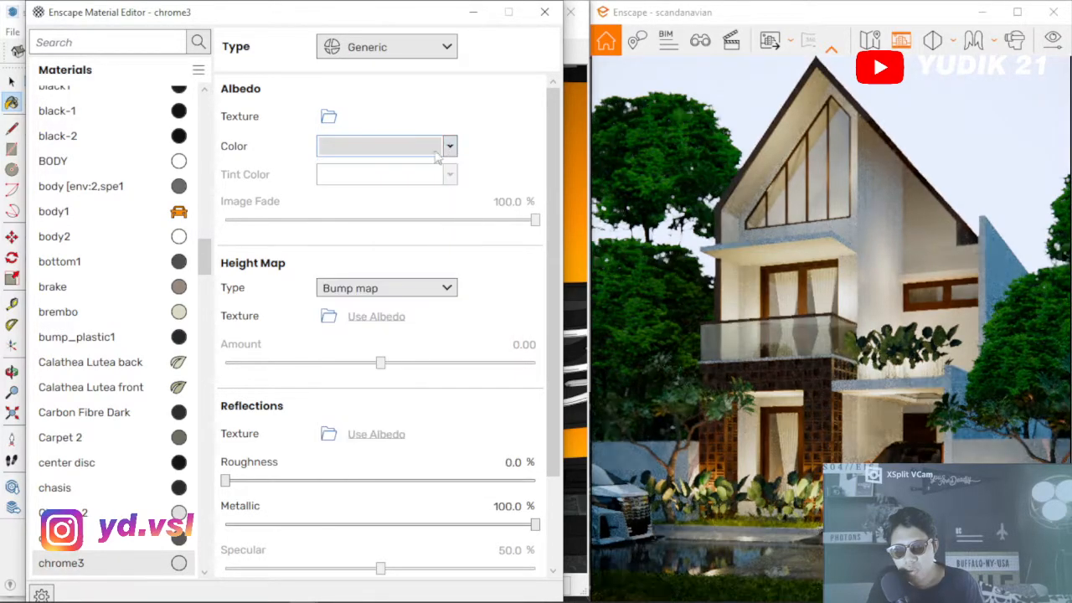
click(545, 12)
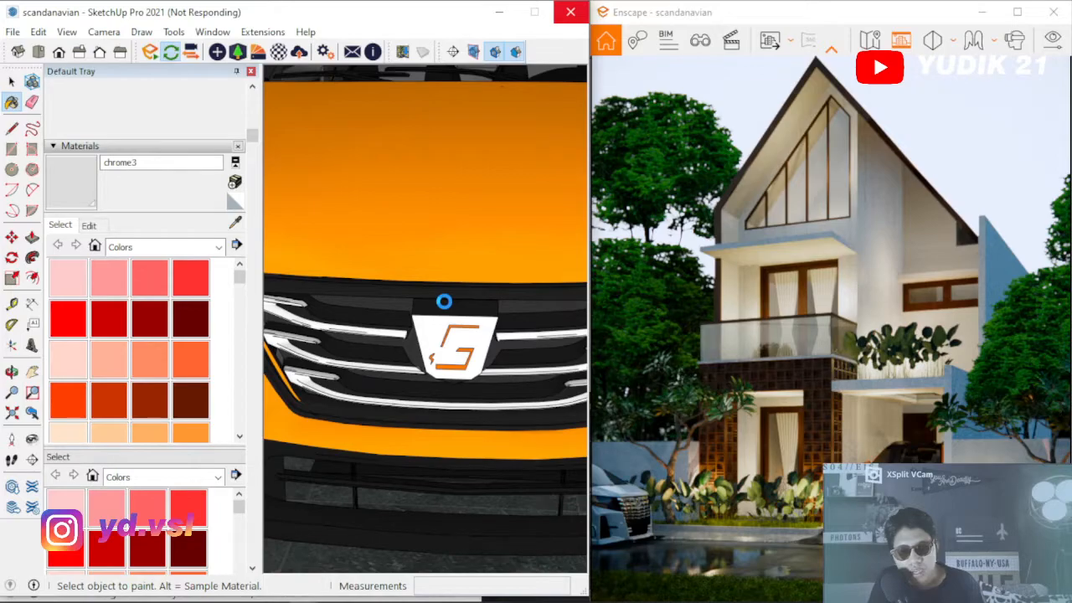
Collapse the Default Tray and frame the house's front facade in the enlarged model view
mouse_move(444, 300)
middle_down()
mouse_move(415, 320)
mouse_move(462, 308)
mouse_move(463, 323)
mouse_move(464, 289)
middle_up()
scroll(419, 315, down, 8)
scroll(462, 323, down, 10)
scroll(462, 320, down, 4)
scroll(409, 344, up, 5)
scroll(407, 348, up, 3)
middle_drag(387, 317, 453, 336)
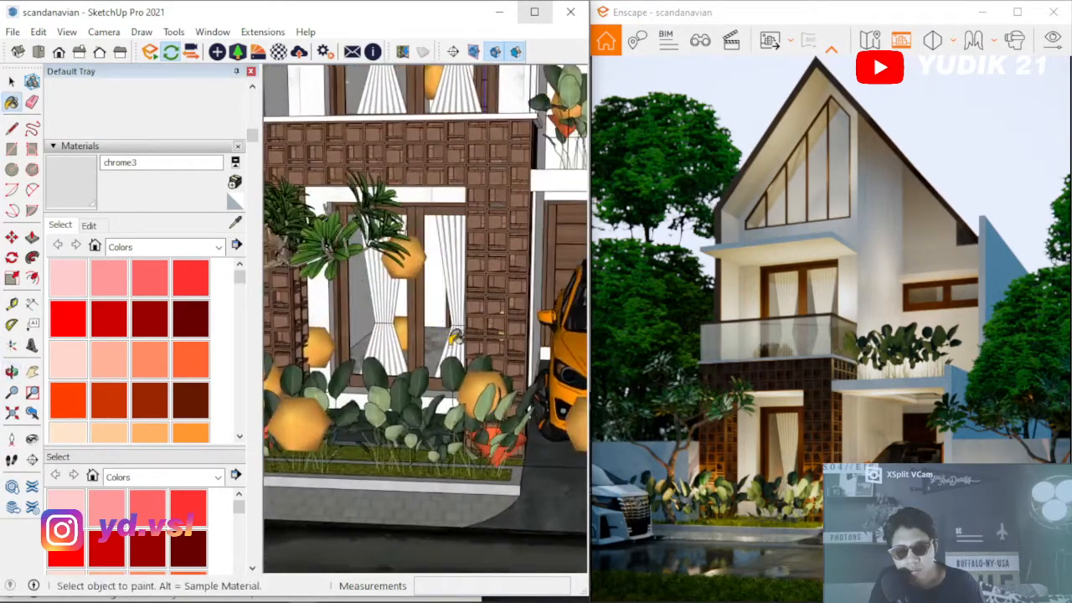
scroll(335, 285, up, 3)
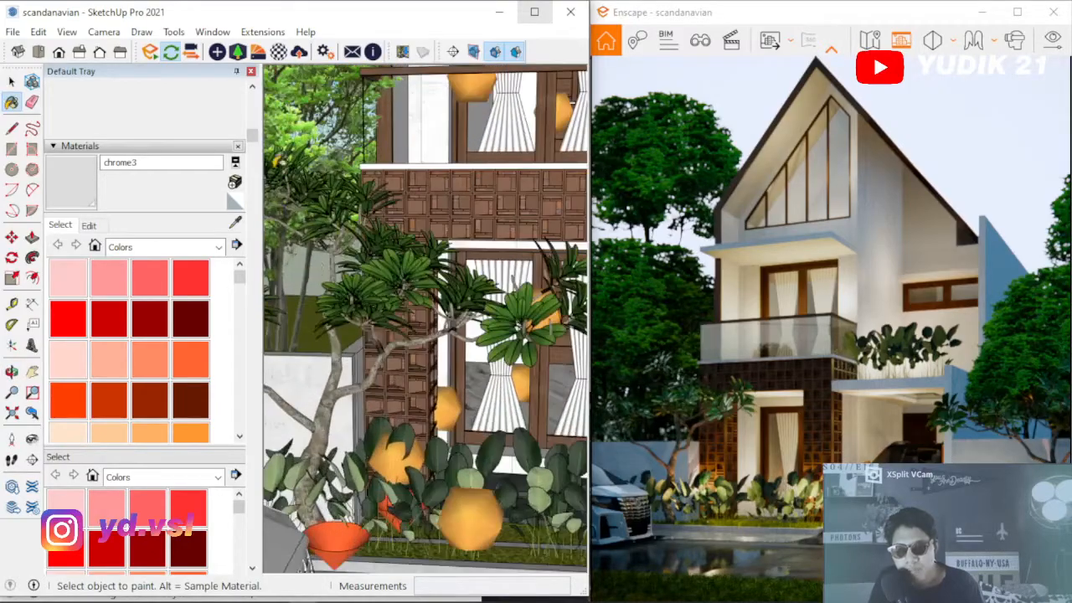
click(236, 72)
middle_drag(327, 318, 498, 318)
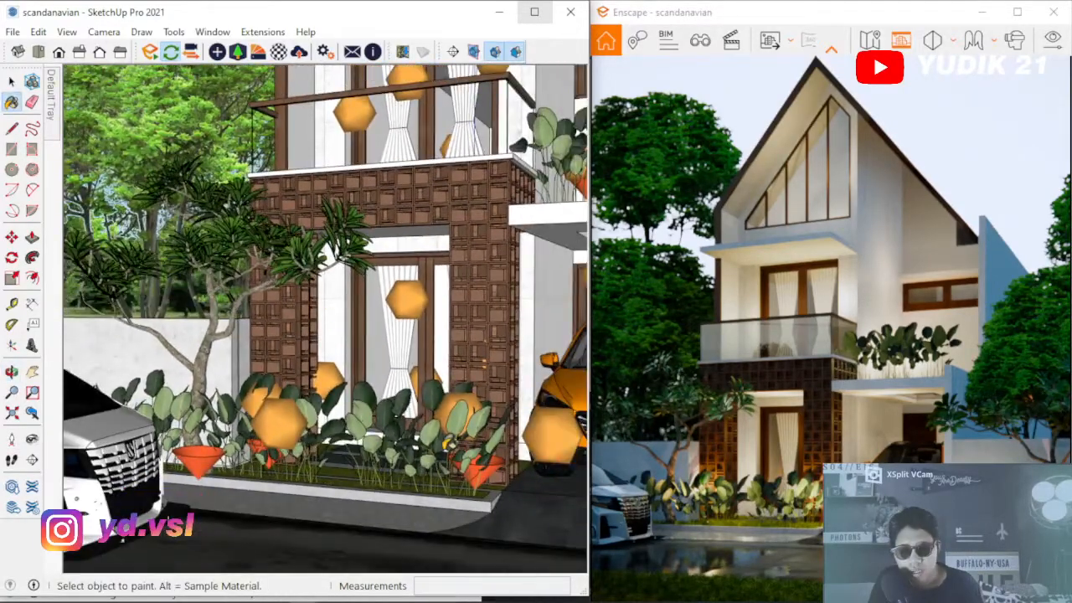
Examine the facade, carport, planters and street in front of the house from several angles
mouse_move(354, 264)
middle_down()
mouse_move(355, 340)
mouse_move(364, 325)
middle_up()
scroll(355, 339, down, 4)
scroll(346, 369, up, 8)
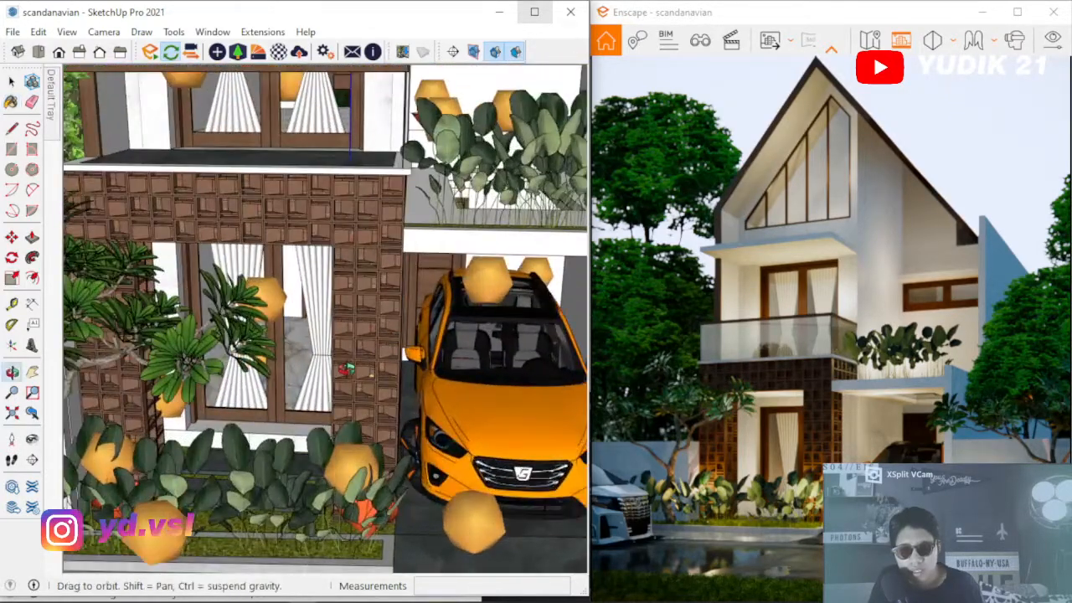
middle_drag(346, 370, 272, 304)
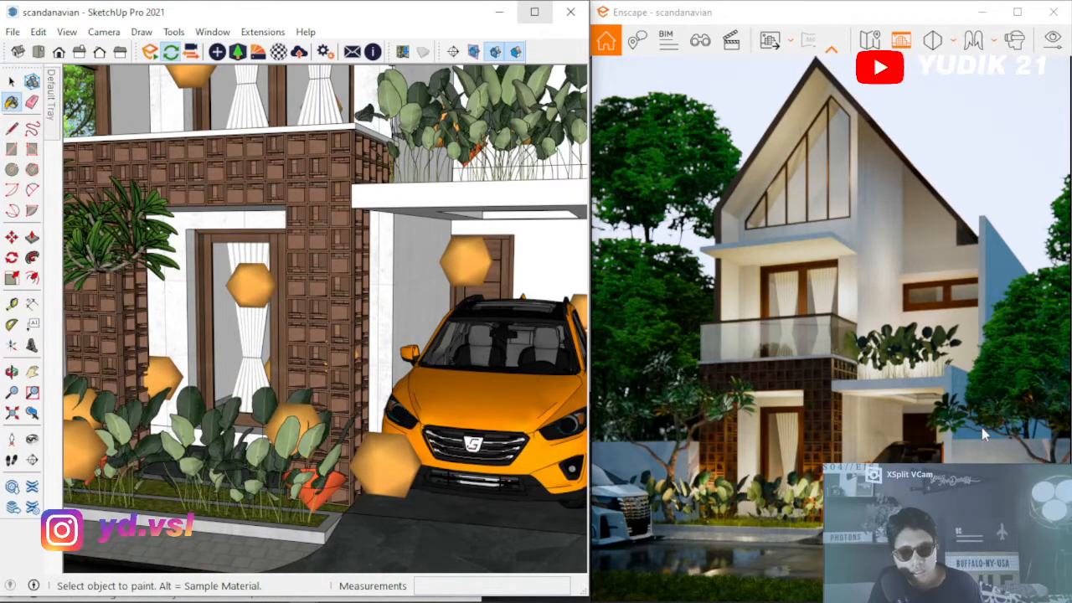
scroll(330, 255, down, 10)
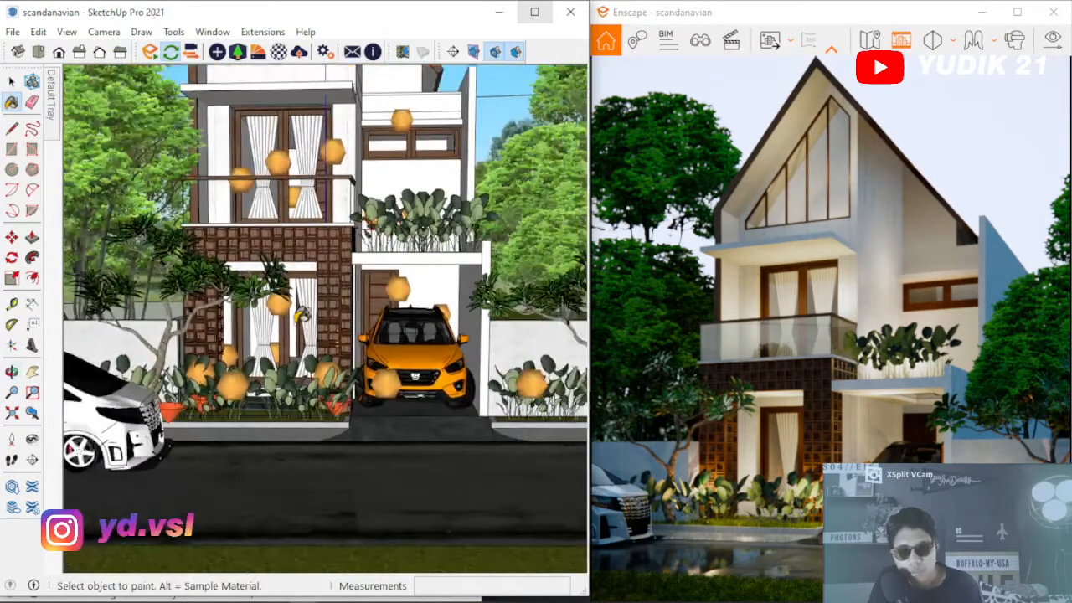
middle_drag(335, 318, 328, 365)
scroll(307, 278, down, 4)
middle_drag(310, 274, 419, 320)
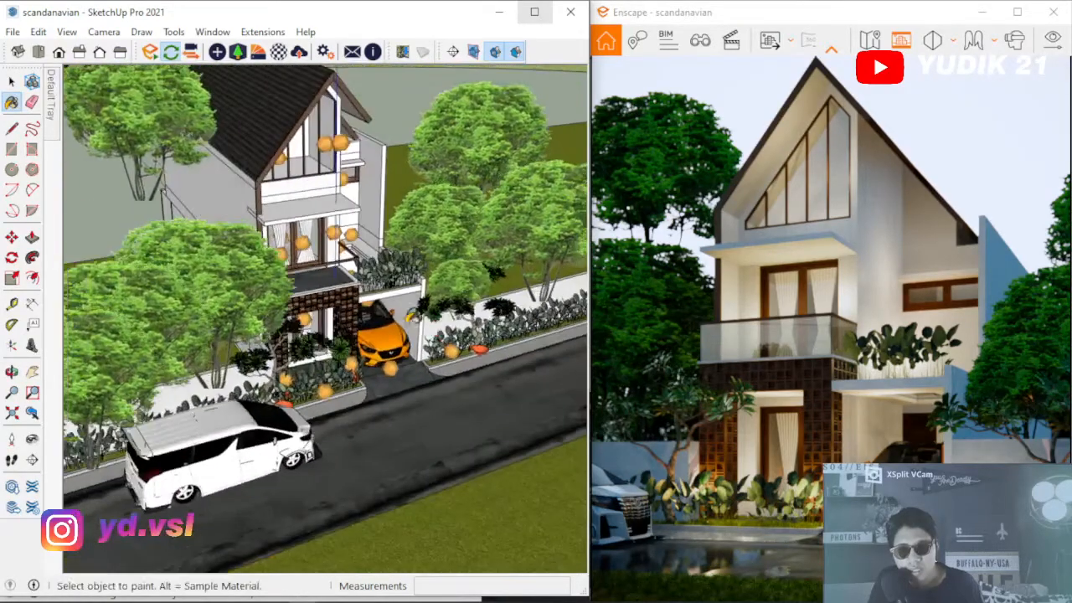
Select the large tree behind the boundary wall beside the carport and examine the tree group around it
scroll(310, 275, down, 5)
scroll(470, 255, up, 8)
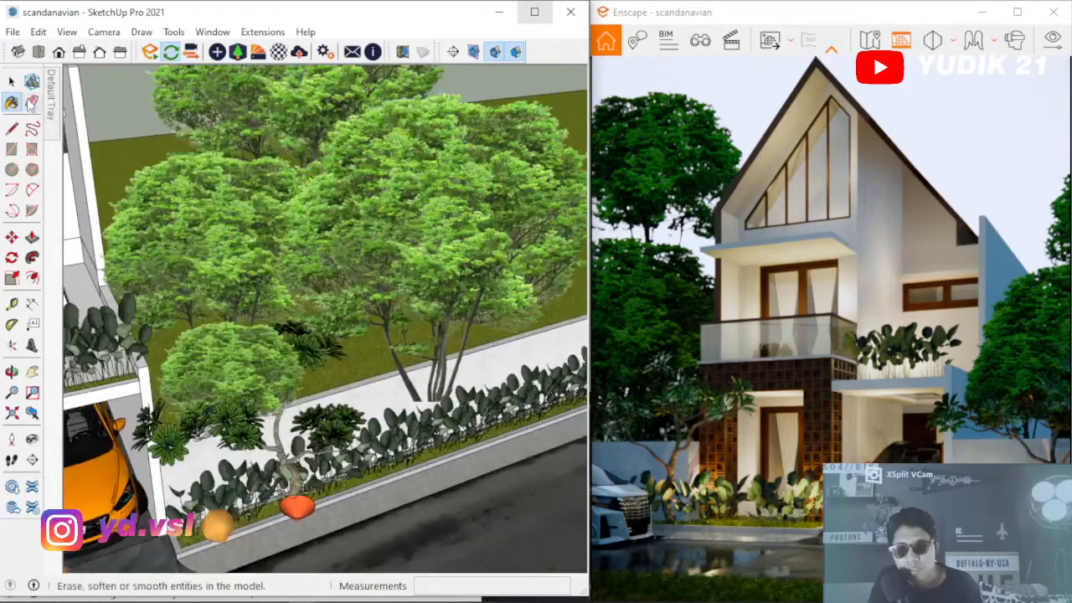
click(11, 80)
click(426, 256)
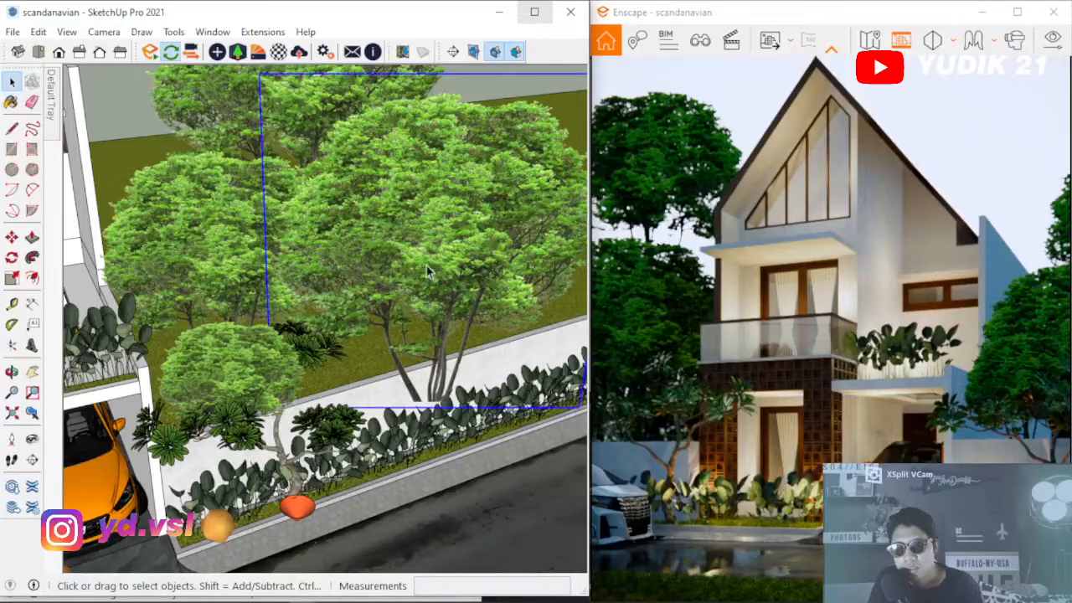
scroll(439, 394, down, 4)
mouse_move(461, 282)
middle_down()
mouse_move(487, 175)
mouse_move(355, 163)
mouse_move(363, 207)
mouse_move(413, 253)
mouse_move(443, 333)
middle_up()
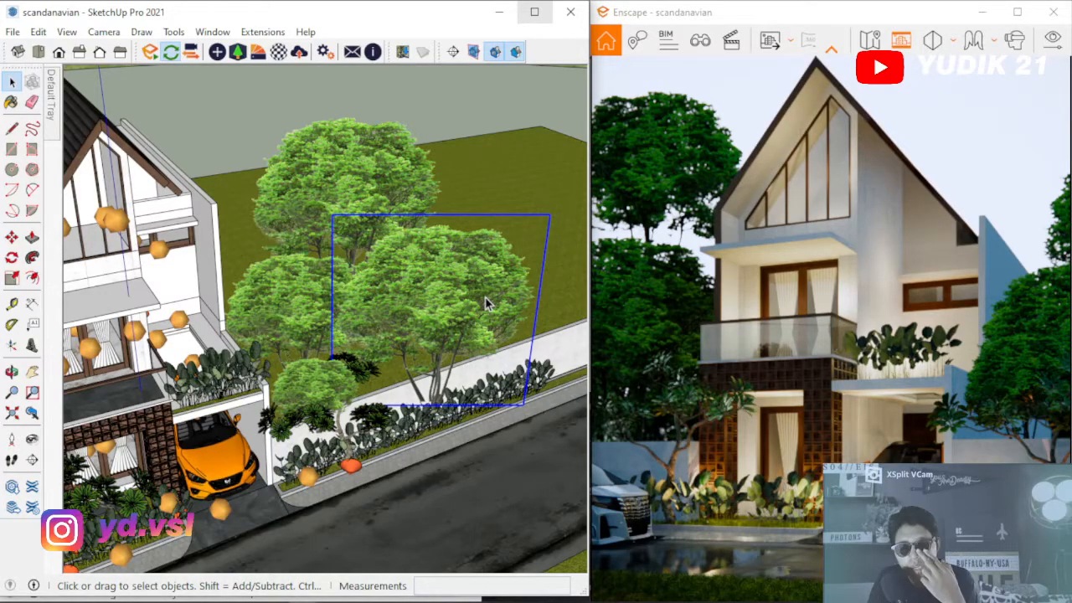
middle_drag(430, 297, 403, 257)
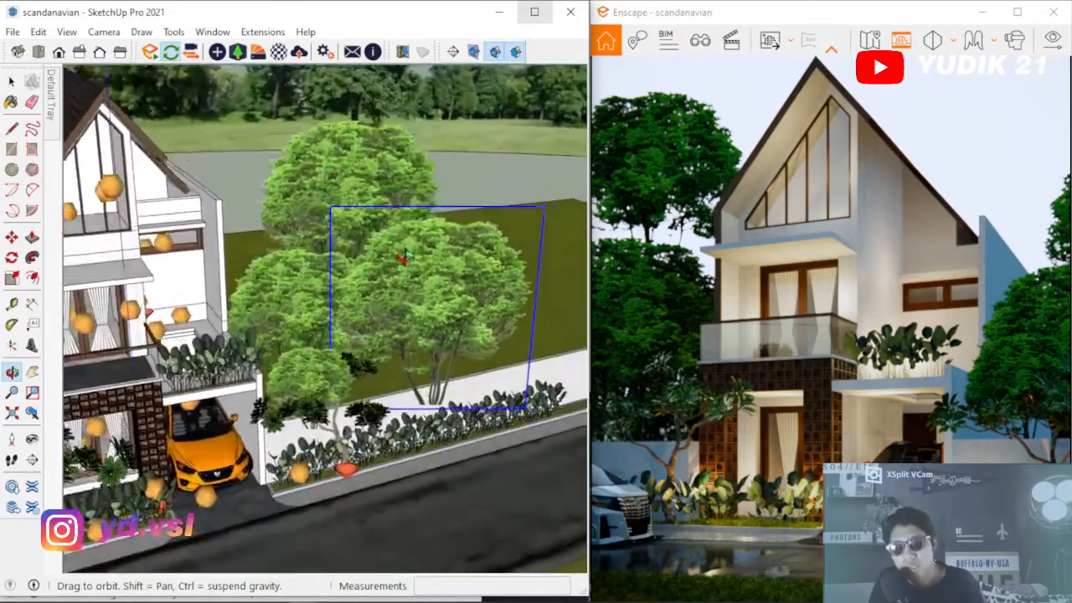
scroll(447, 403, down, 5)
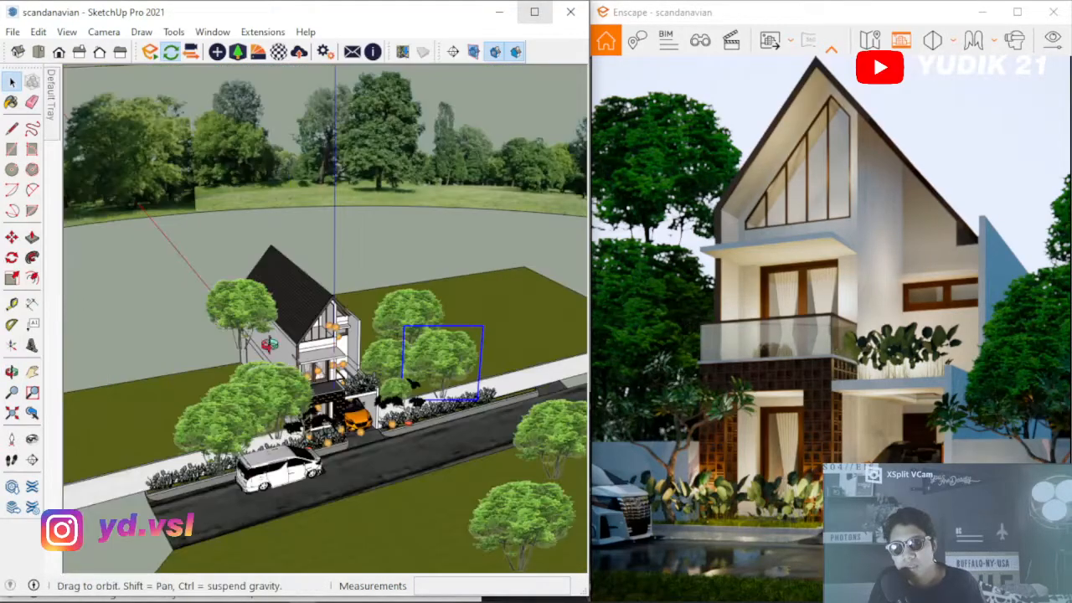
Select the curved tree panorama backdrop behind the house and view it from the front of the house
middle_drag(269, 344, 218, 285)
drag(218, 284, 248, 286)
scroll(286, 288, up, 6)
scroll(335, 294, down, 4)
scroll(253, 371, up, 3)
middle_drag(348, 386, 238, 308)
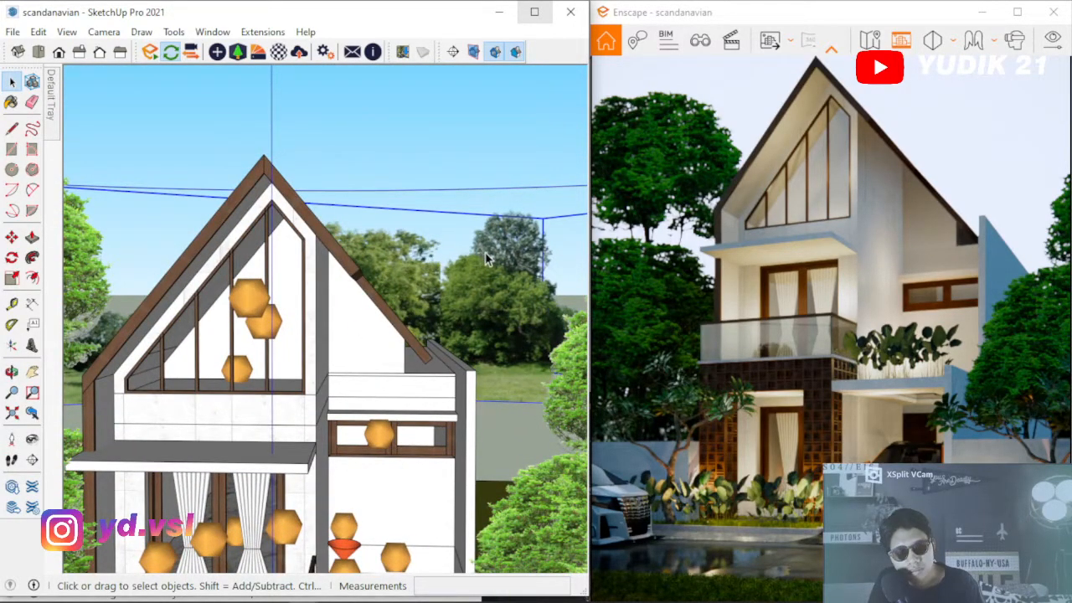
Examine the panorama backdrop's extent and its placement relative to the house and trees from above and near ground level
mouse_move(489, 258)
middle_down()
mouse_move(389, 319)
mouse_move(417, 342)
middle_up()
scroll(389, 319, down, 3)
scroll(389, 319, down, 3)
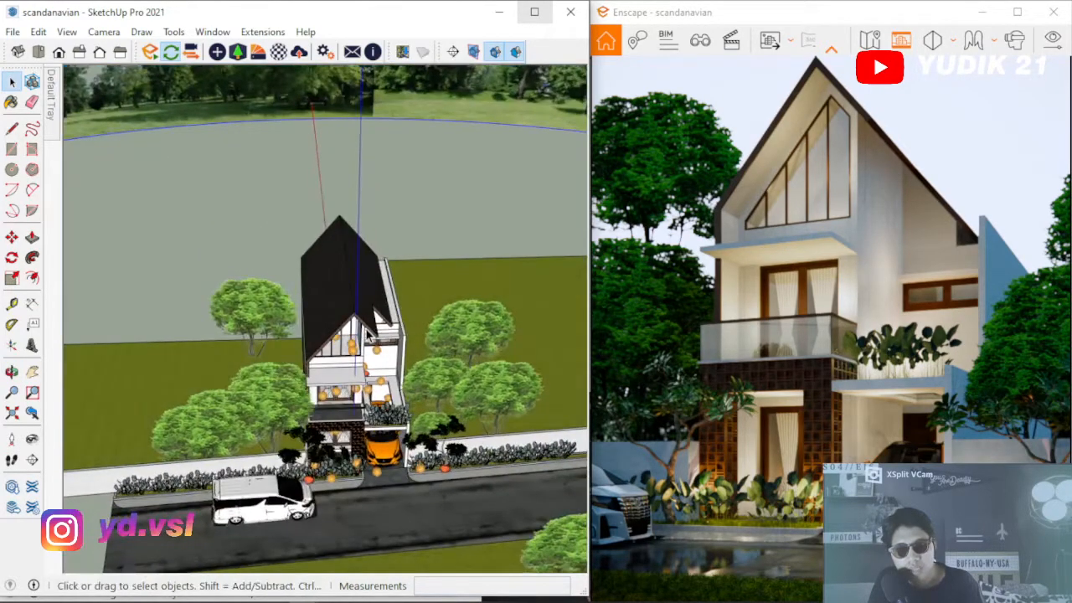
scroll(417, 305, down, 4)
scroll(289, 321, down, 6)
mouse_move(356, 313)
middle_down()
mouse_move(395, 355)
mouse_move(488, 362)
mouse_move(293, 352)
mouse_move(101, 323)
mouse_move(355, 358)
mouse_move(360, 335)
middle_up()
scroll(354, 212, up, 3)
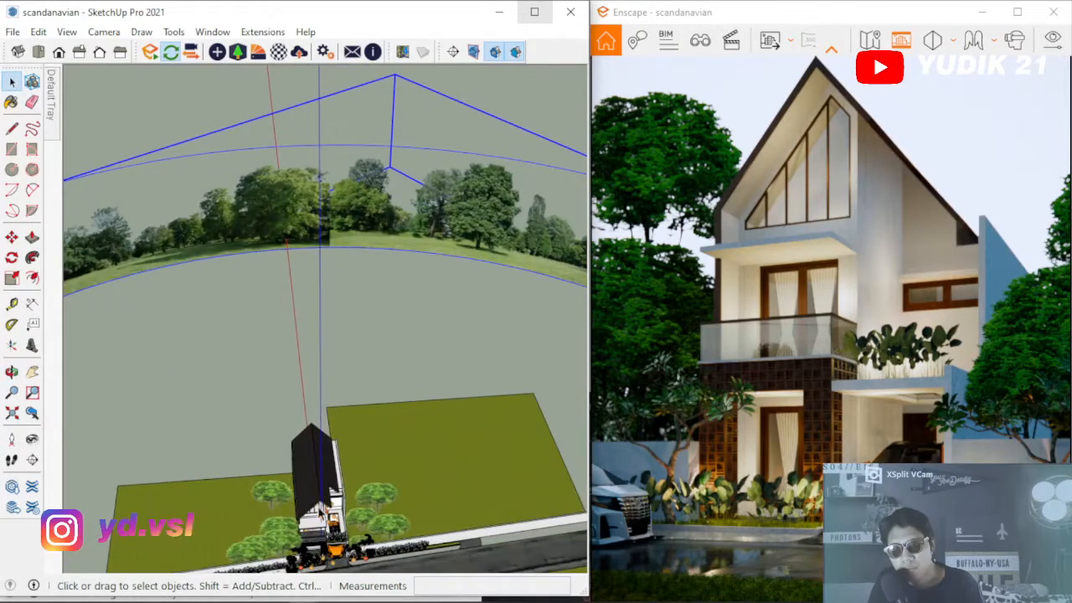
scroll(321, 509, up, 3)
mouse_move(321, 509)
middle_down()
mouse_move(322, 269)
mouse_move(356, 311)
middle_up()
scroll(360, 302, down, 3)
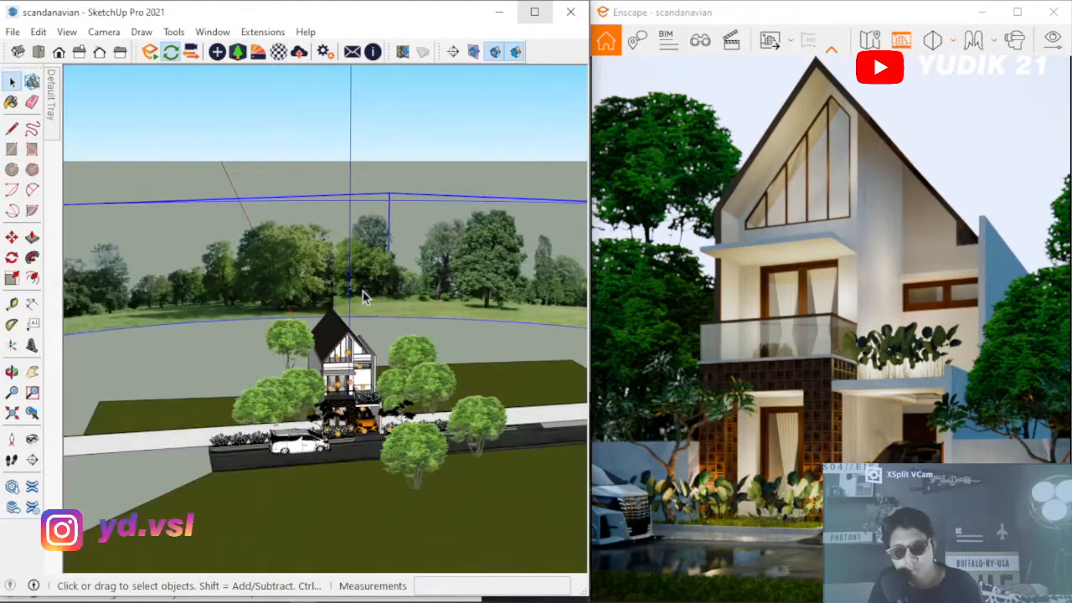
middle_drag(344, 380, 347, 405)
scroll(349, 385, up, 4)
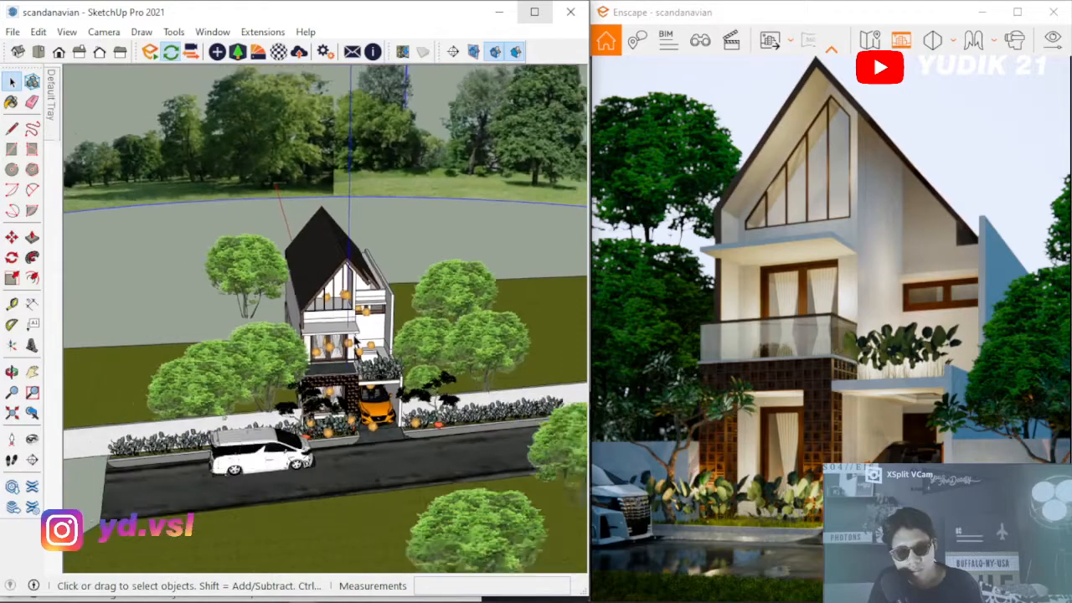
Sample the grey paving material of the sidewalk strip in front of the planter beside the carport
scroll(350, 377, down, 2)
scroll(349, 459, up, 8)
middle_drag(405, 460, 327, 431)
middle_drag(301, 353, 293, 417)
scroll(304, 347, up, 6)
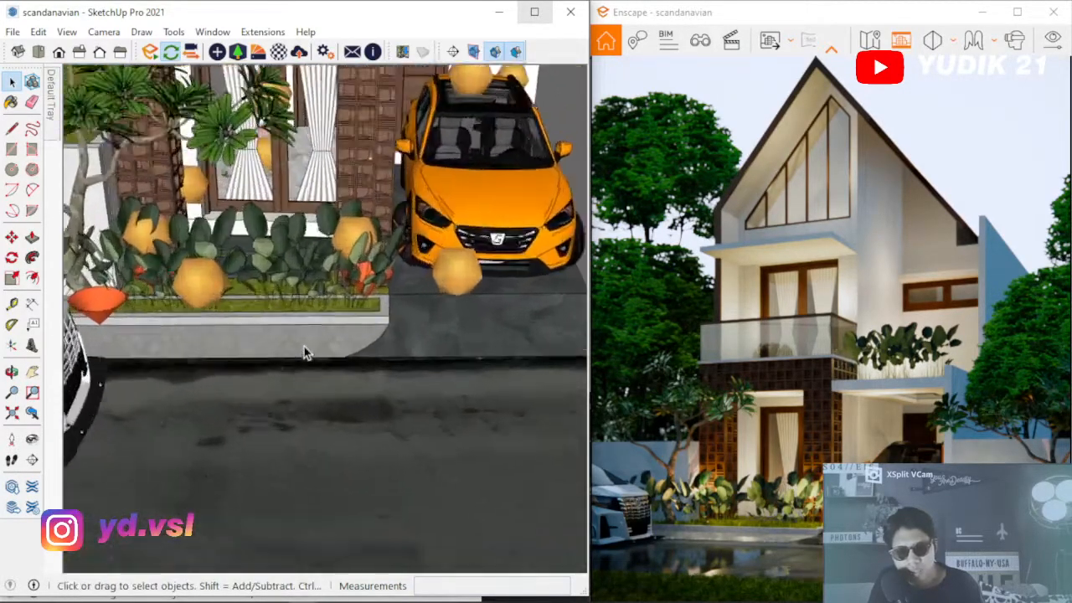
middle_drag(304, 347, 223, 316)
scroll(223, 316, up, 2)
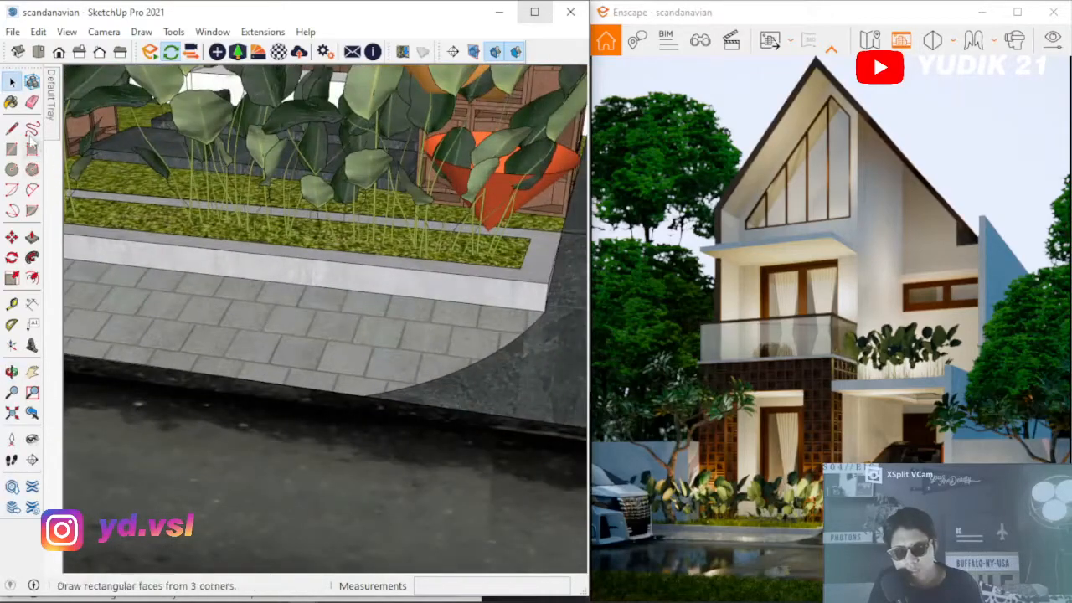
click(12, 102)
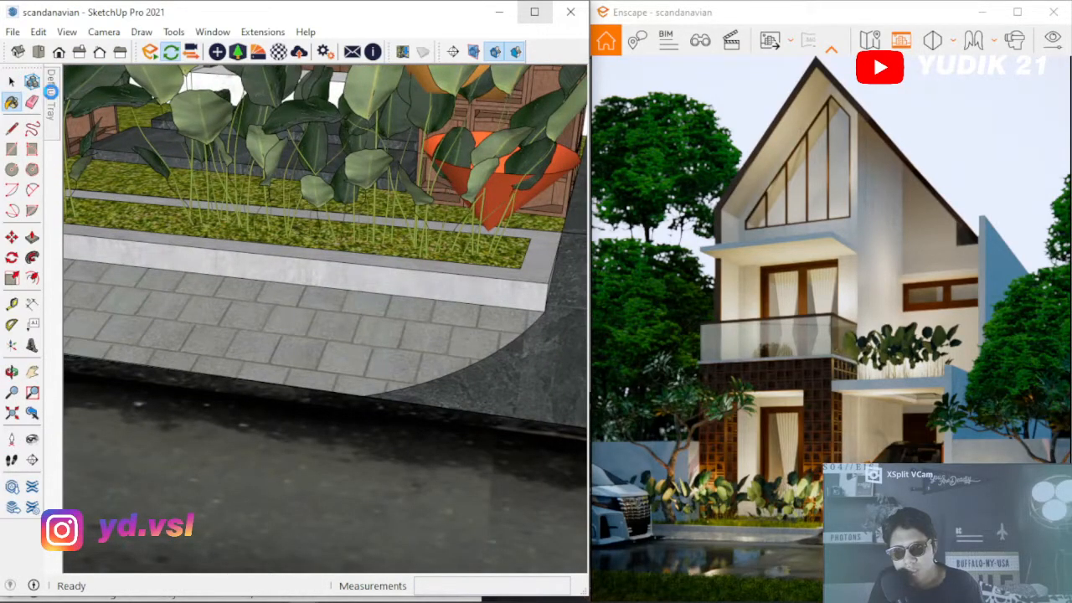
click(51, 91)
click(256, 227)
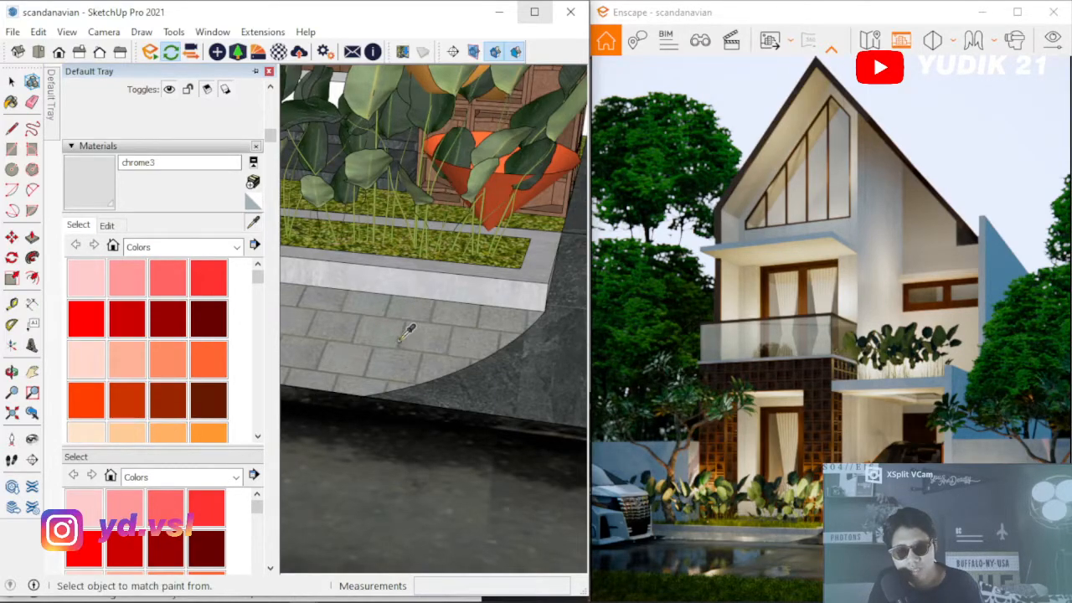
click(332, 331)
mouse_move(332, 327)
middle_down()
mouse_move(290, 335)
mouse_move(358, 329)
middle_up()
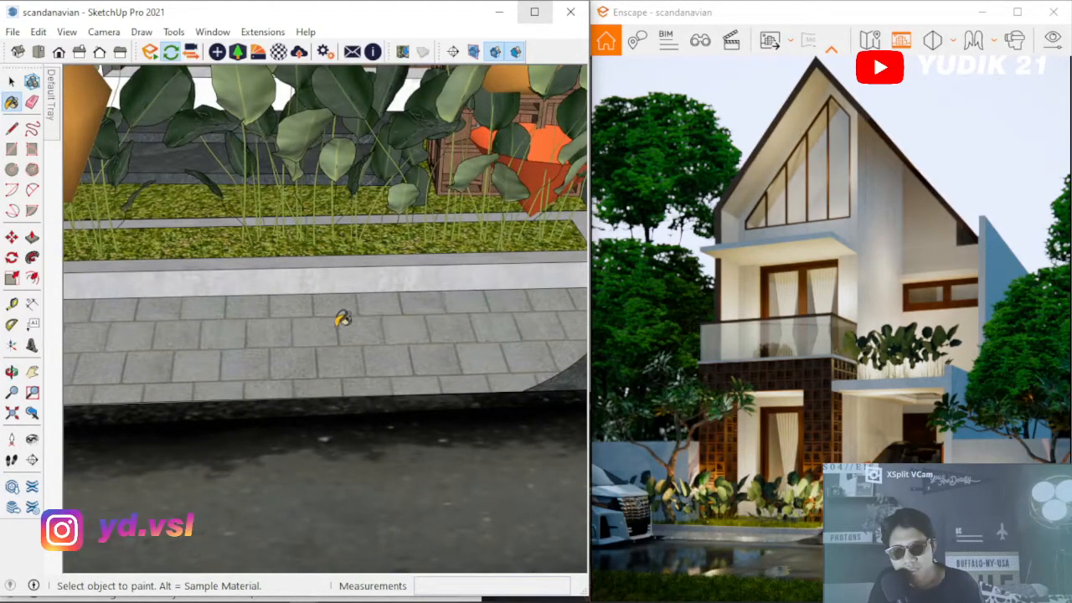
scroll(309, 212, up, 1)
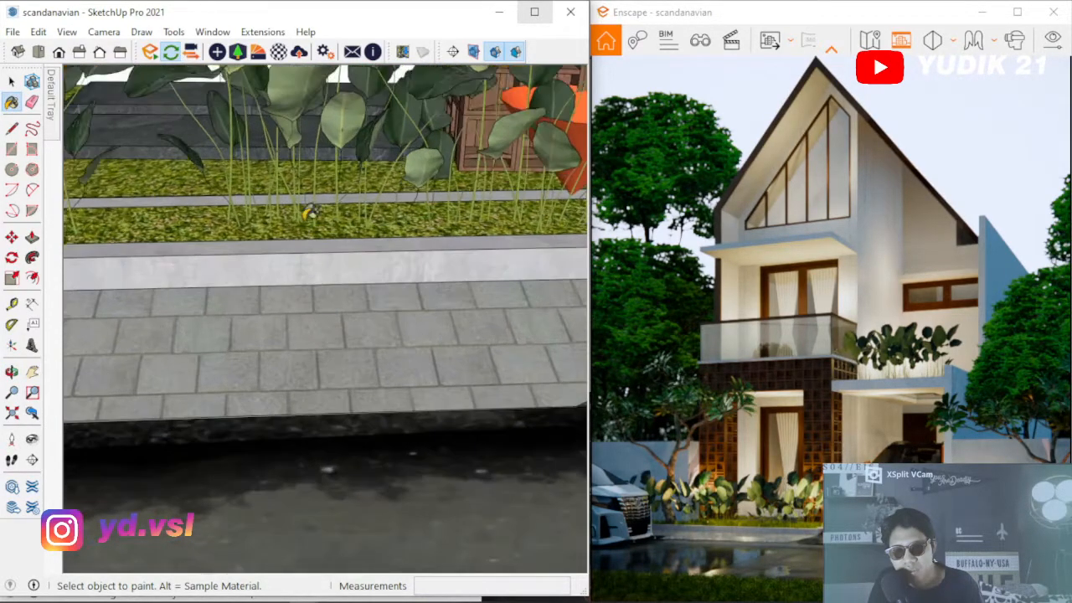
Set the height map type of the Concrete Block 8x8 Gray material to Displacement map in the Enscape Material Editor
click(279, 58)
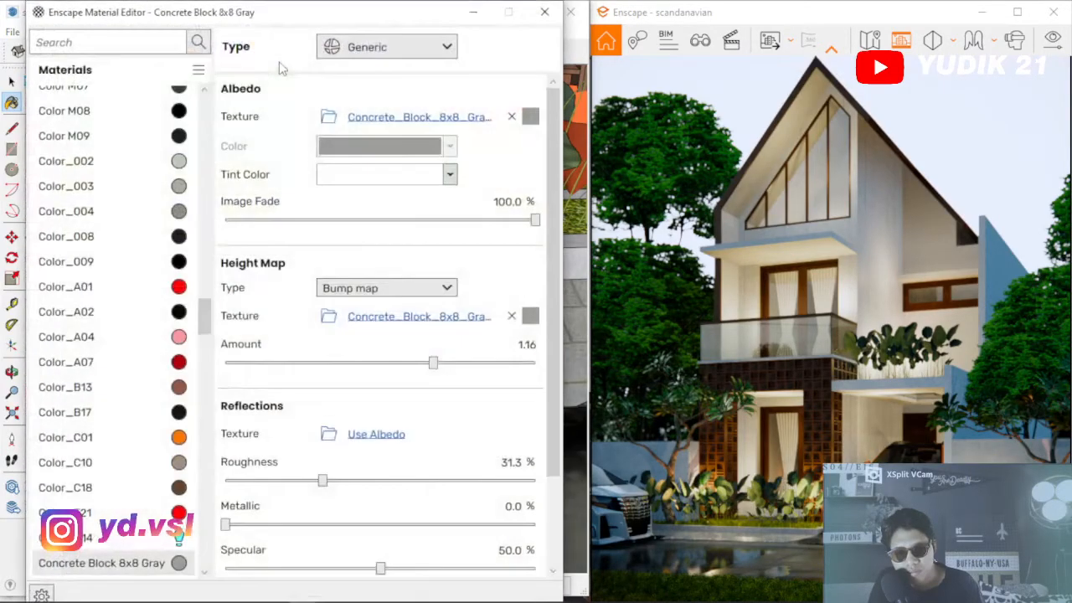
scroll(555, 306, down, 1)
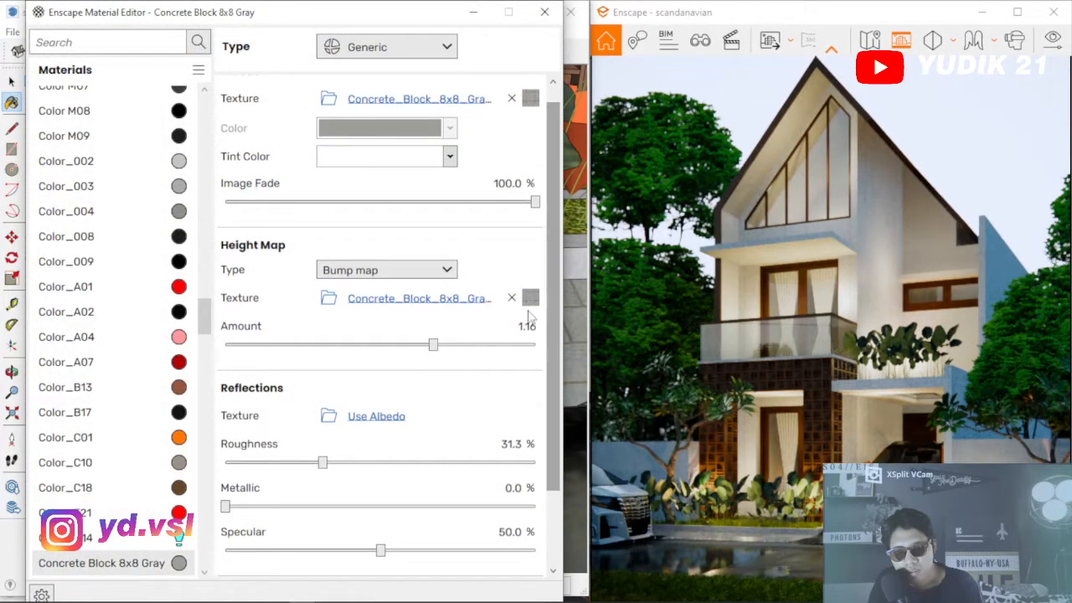
click(394, 271)
click(381, 325)
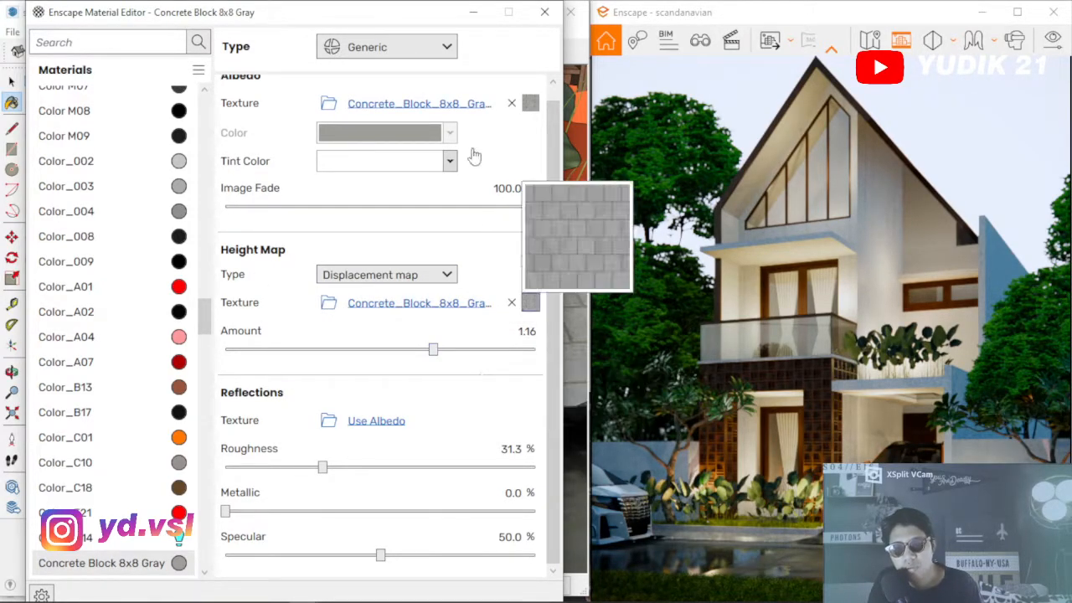
Sample the grass material of the front planter bed above the paving
drag(411, 12, 444, 431)
middle_drag(305, 258, 207, 325)
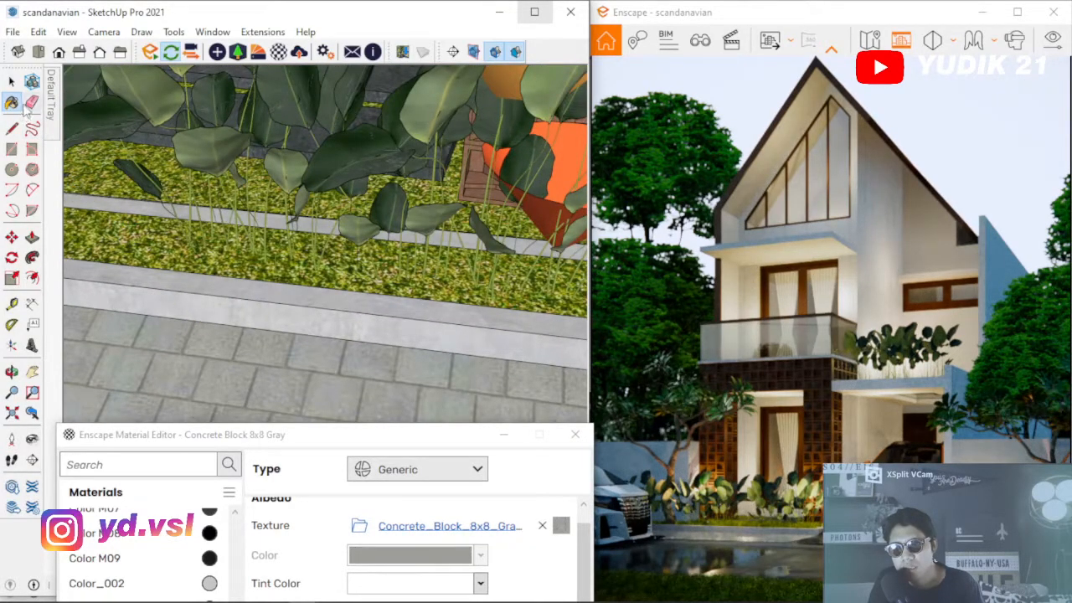
mouse_move(49, 94)
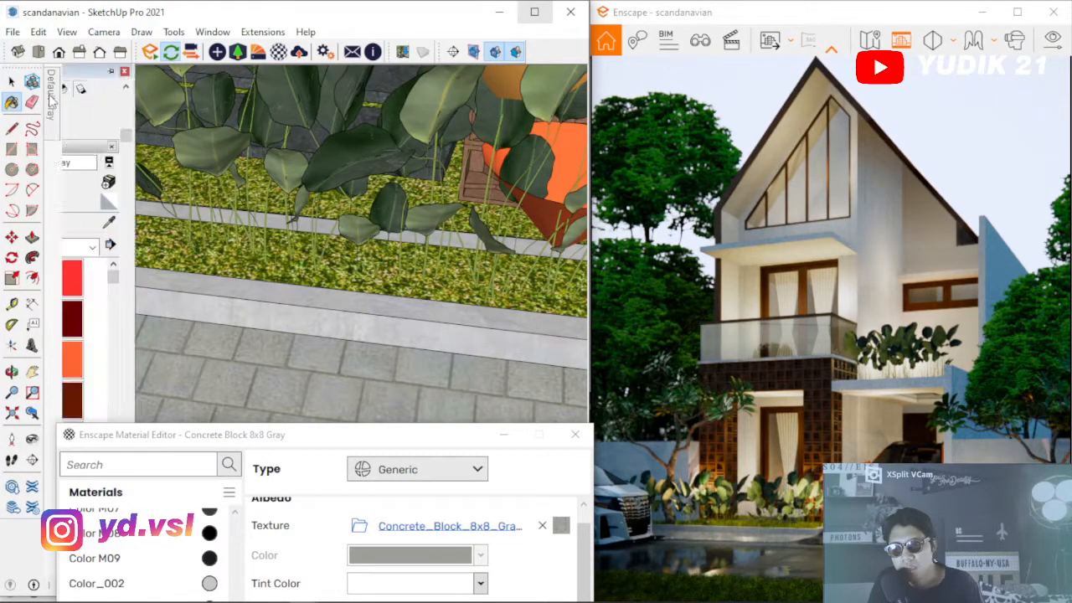
click(254, 222)
click(466, 287)
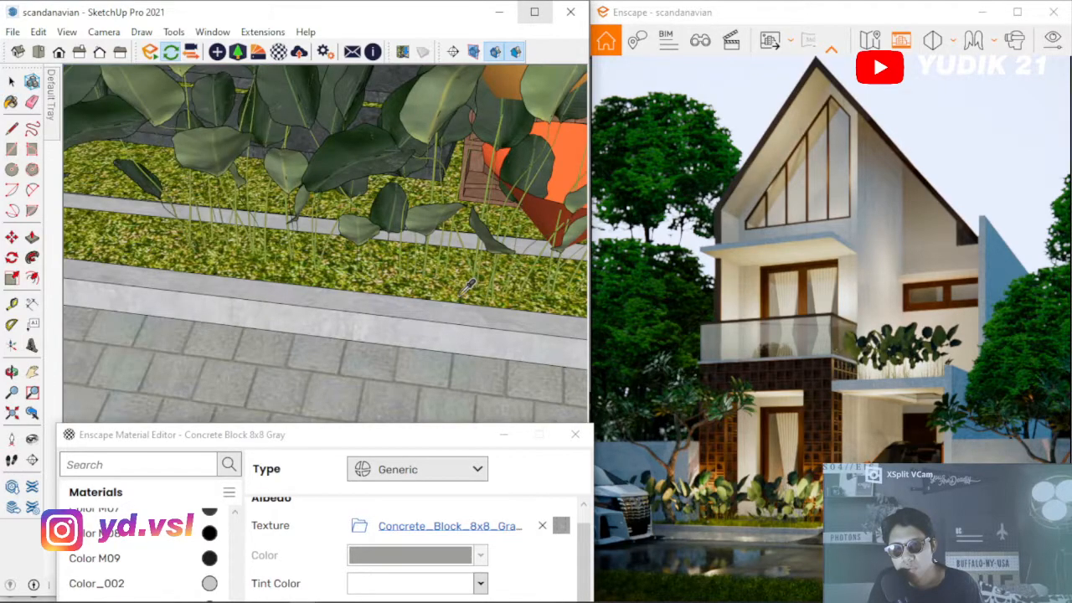
Set the grass height of the planter's Material7 to 0.0 % in the Enscape Material Editor
drag(419, 444, 398, 70)
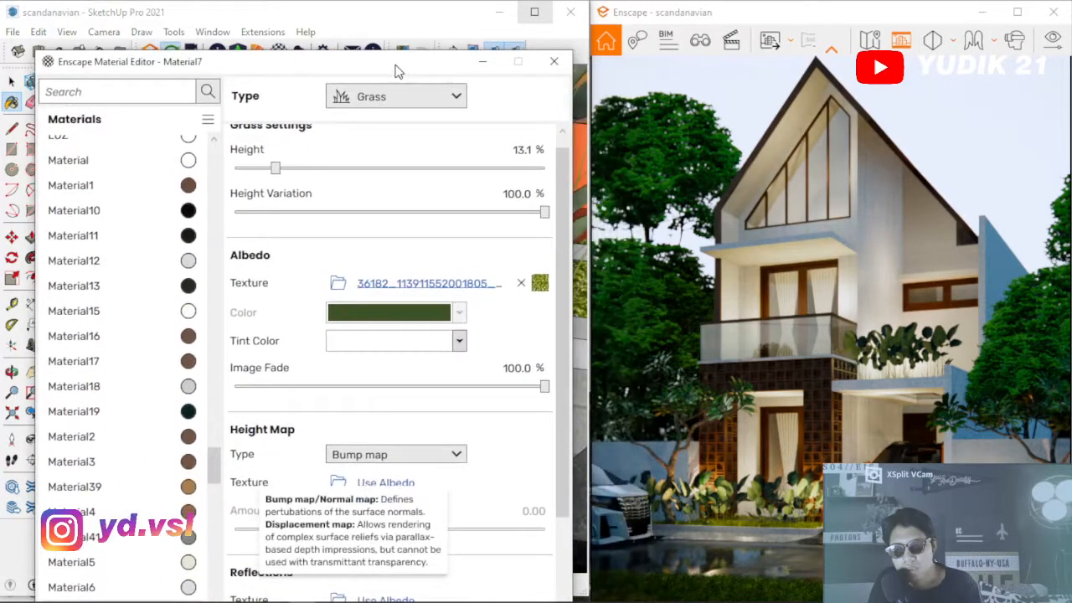
scroll(568, 216, down, 1)
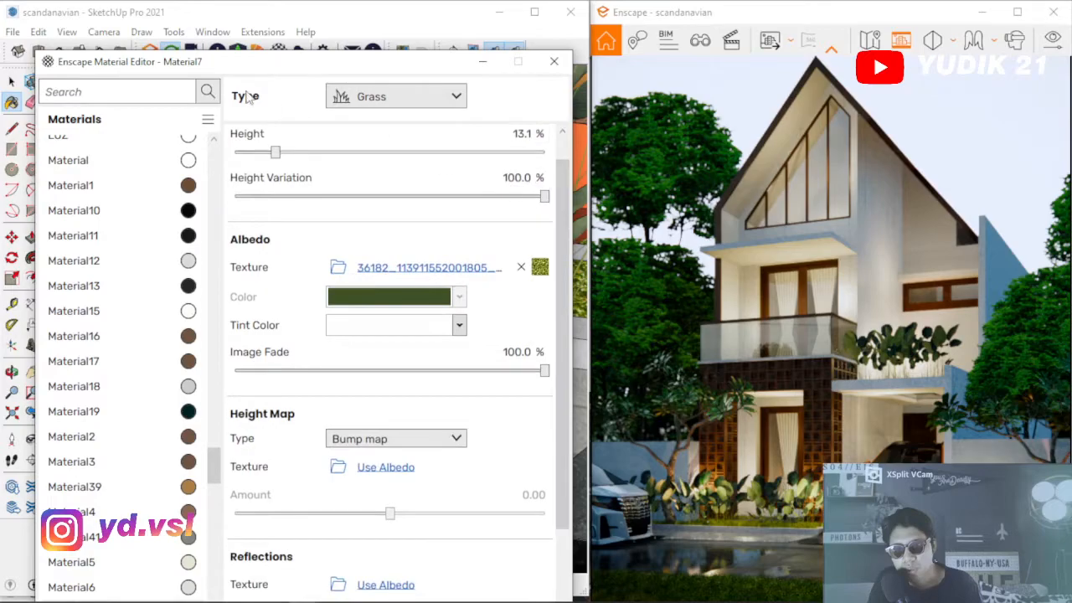
click(374, 98)
click(373, 98)
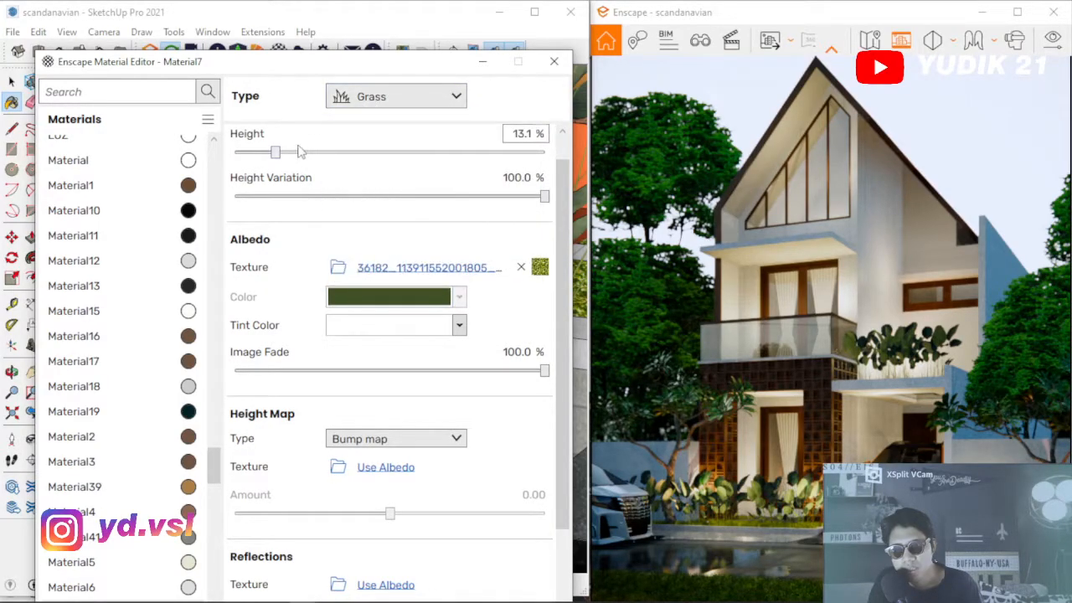
drag(277, 152, 211, 157)
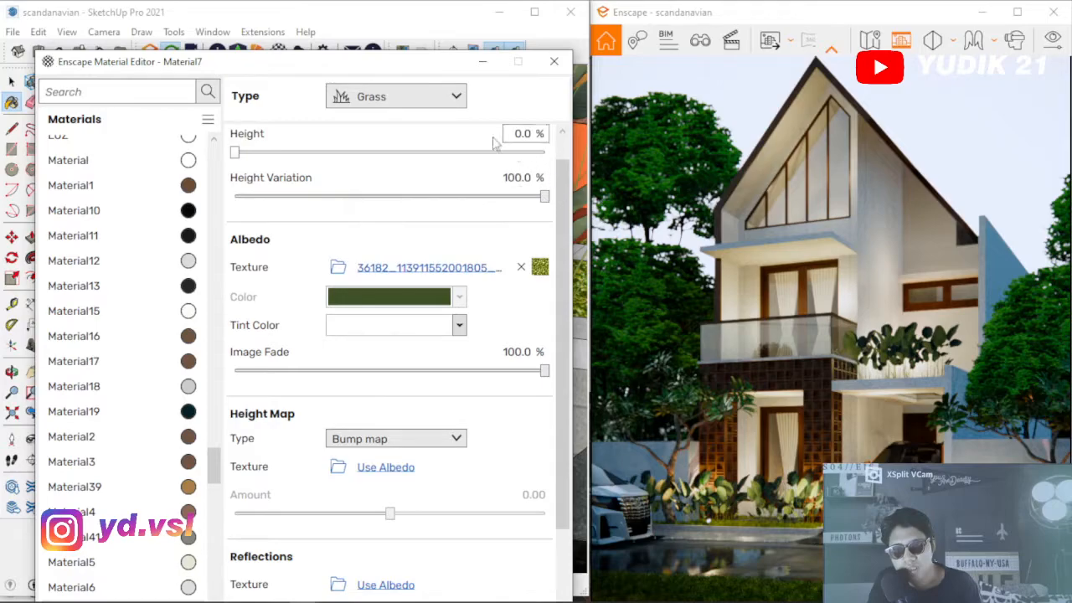
Keep the SketchUp tray pinned open and sample the dark roof covering's material
drag(426, 64, 393, 469)
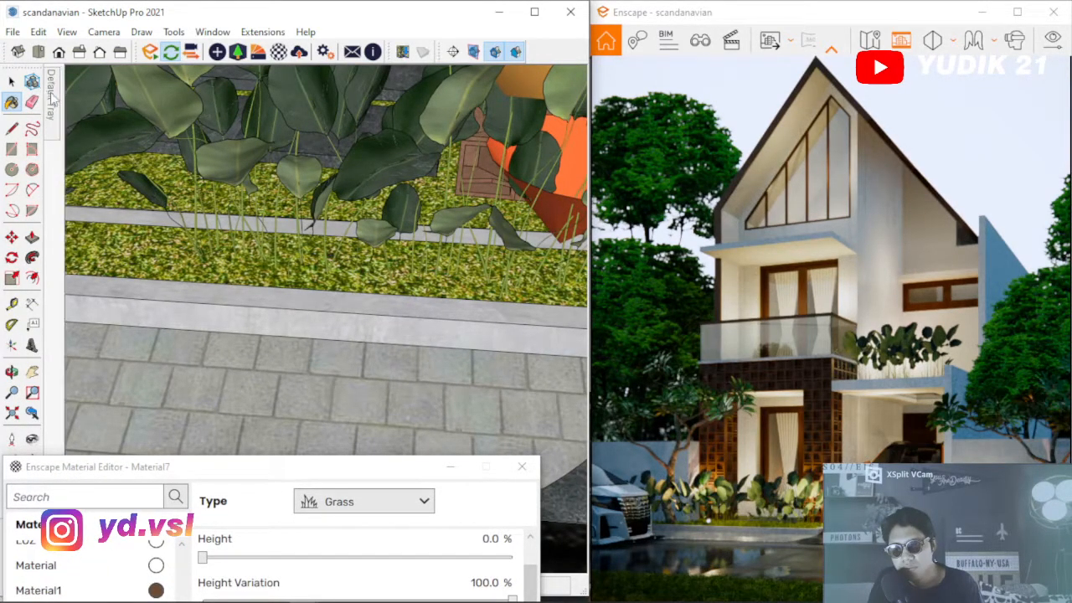
mouse_move(52, 99)
click(255, 71)
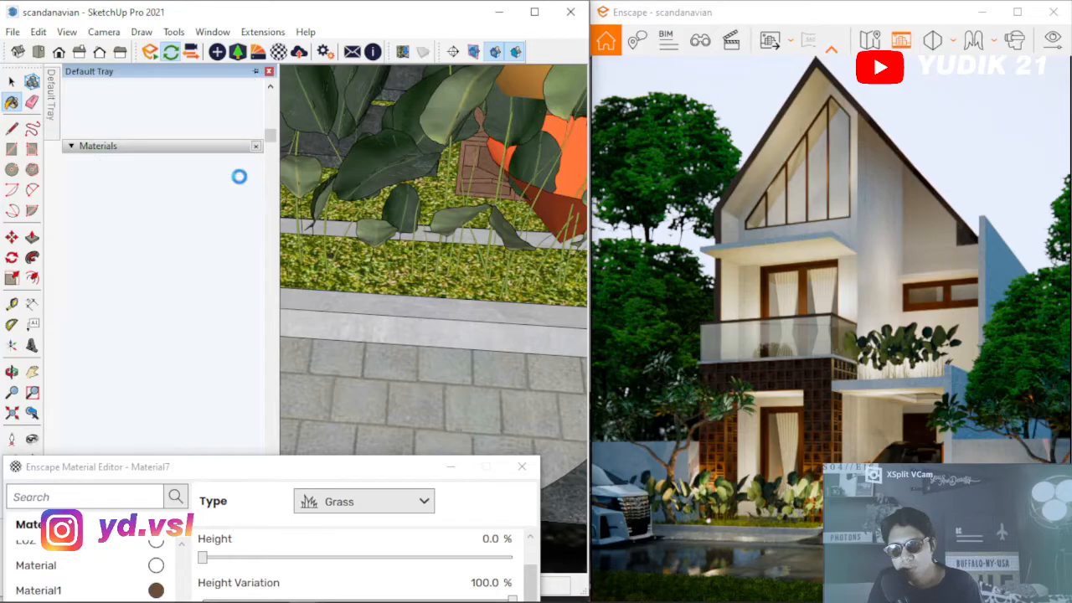
click(235, 222)
middle_drag(408, 417, 384, 411)
scroll(384, 411, down, 3)
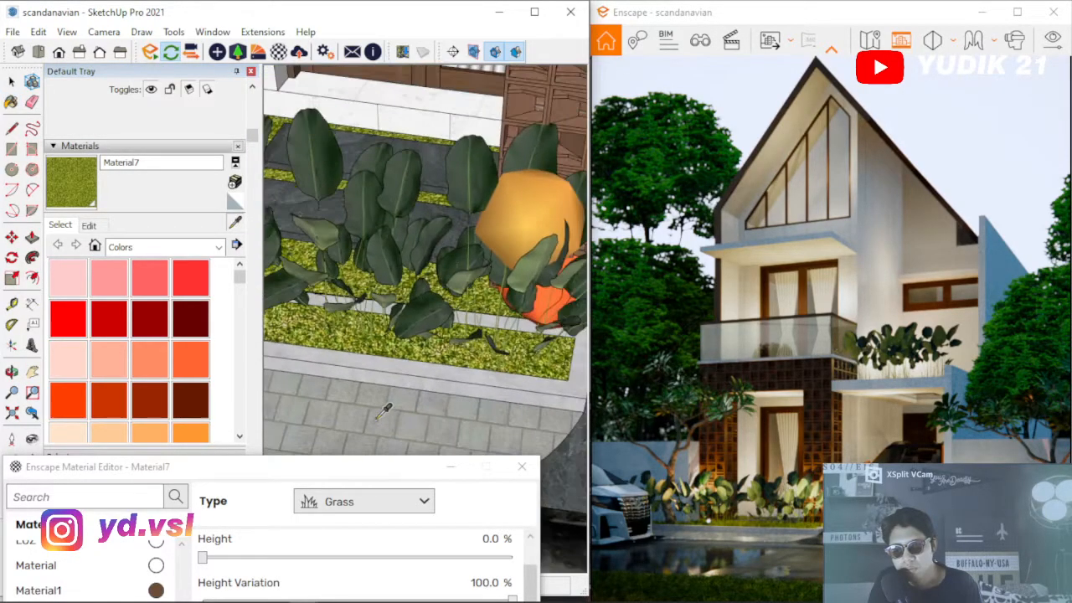
scroll(382, 413, down, 10)
scroll(426, 138, up, 4)
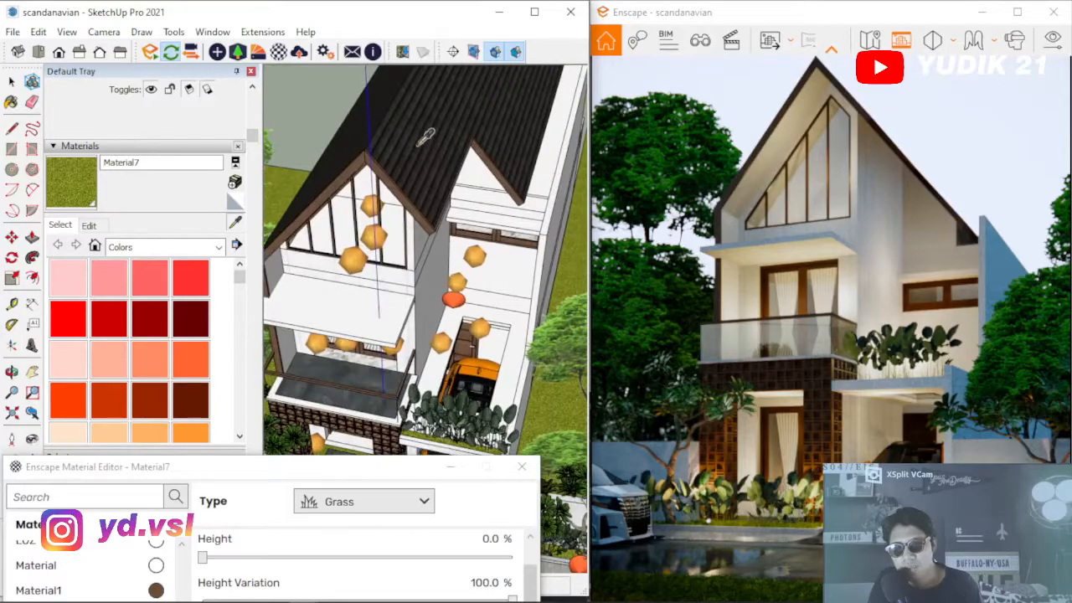
click(421, 144)
scroll(414, 147, up, 5)
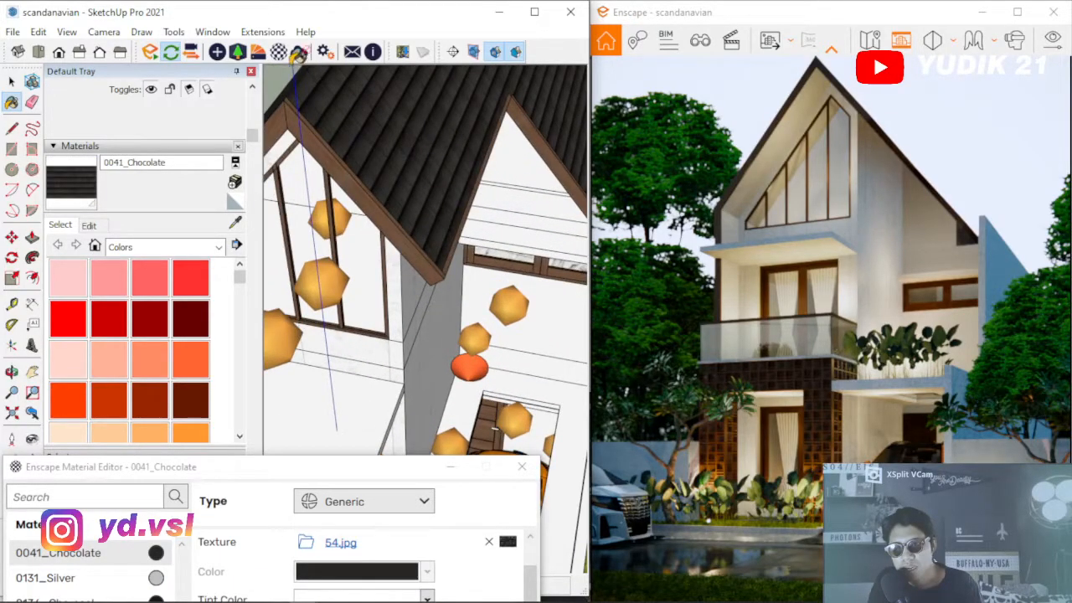
Set the height map type of the roof's 0041_Chocolate material to Displacement map
drag(341, 470, 403, 47)
scroll(548, 327, down, 1)
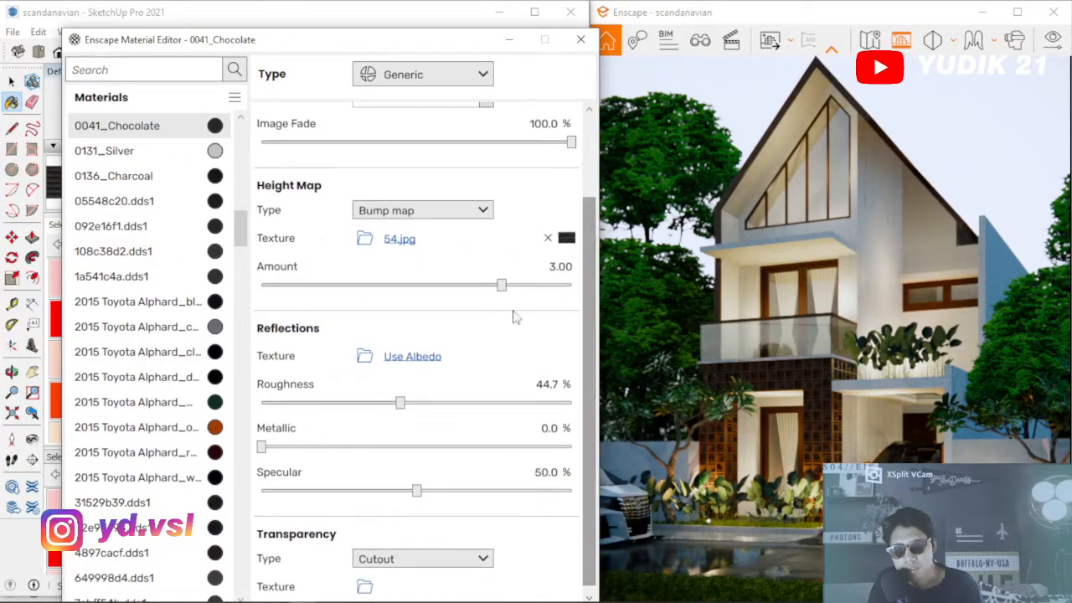
click(385, 211)
click(395, 263)
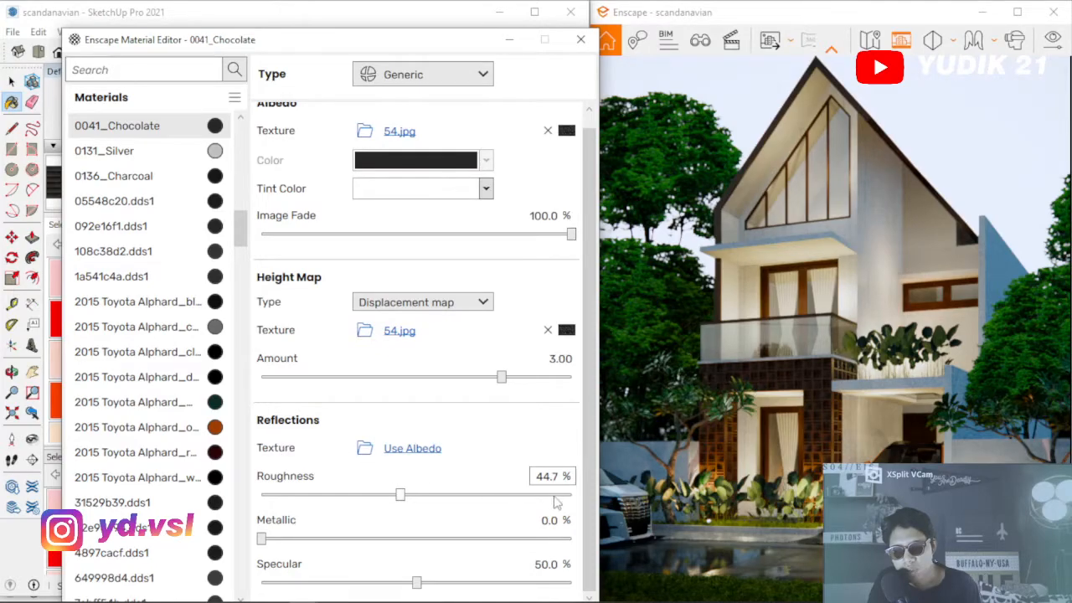
Sample the brown wood material on the gable and review its height map and reflection settings in the Enscape Material Editor
mouse_move(411, 48)
mouse_down()
mouse_move(351, 381)
mouse_move(359, 549)
mouse_up()
middle_drag(400, 397, 435, 389)
click(236, 223)
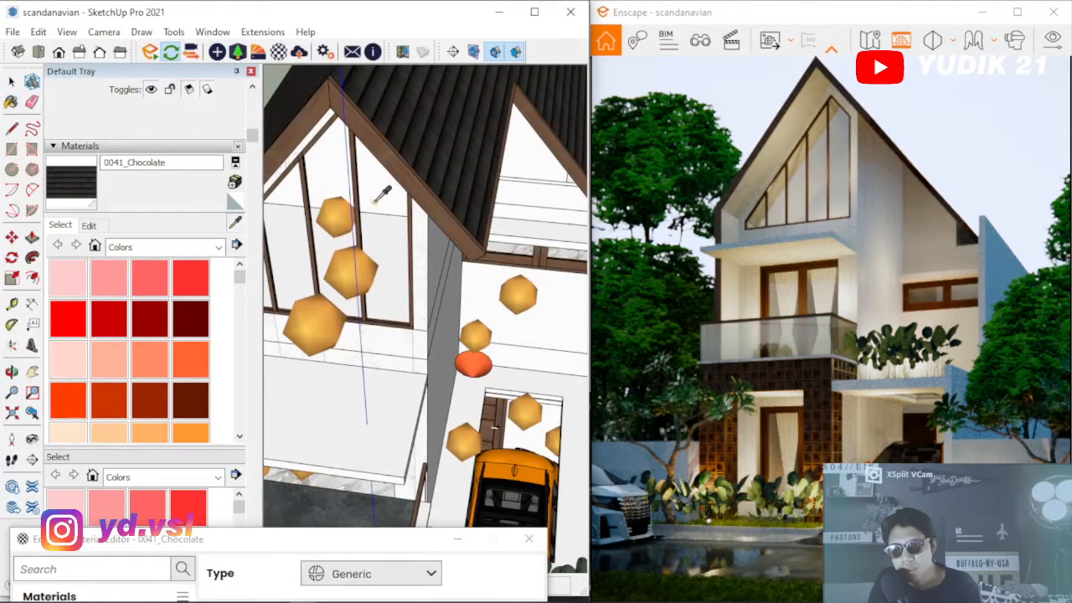
click(388, 186)
mouse_move(367, 538)
mouse_down()
mouse_move(430, 210)
mouse_move(431, 42)
mouse_up()
drag(603, 254, 612, 388)
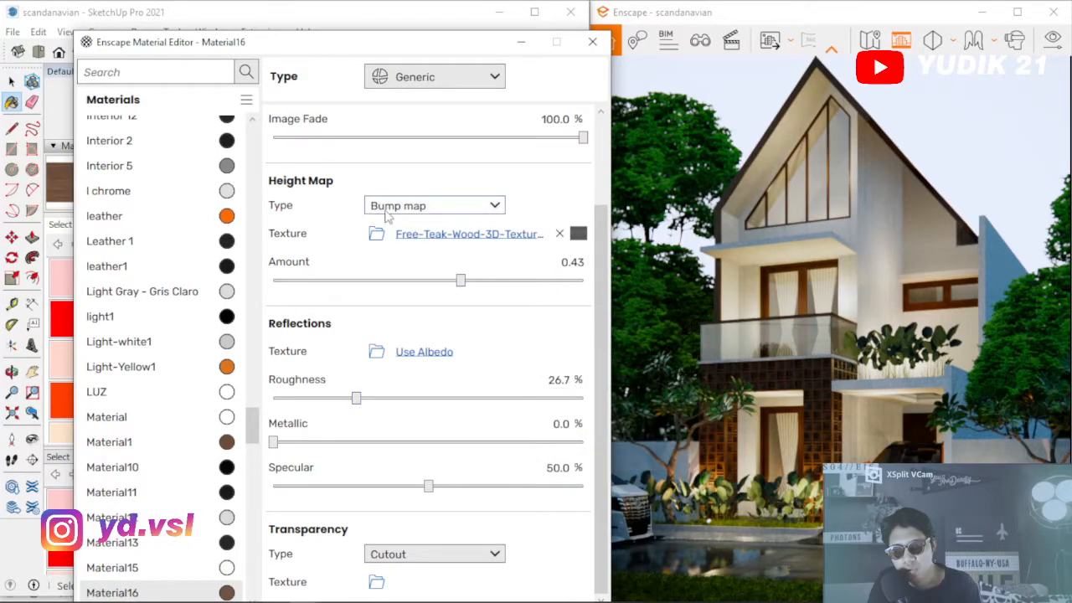
click(436, 235)
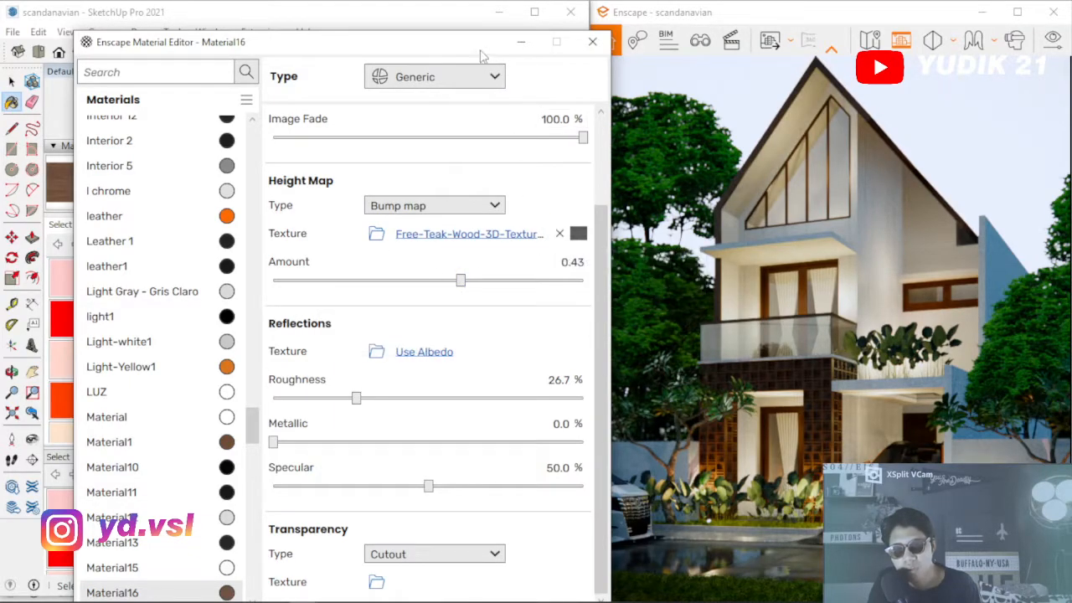
drag(508, 56, 426, 178)
click(510, 164)
Sample the concrete material on the front face of the planter curb above the paving
middle_drag(391, 289, 374, 157)
scroll(374, 158, down, 6)
middle_drag(369, 245, 383, 292)
scroll(425, 460, up, 3)
scroll(300, 424, up, 6)
scroll(352, 319, up, 4)
key(alt)
scroll(390, 313, up, 1)
scroll(388, 313, up, 2)
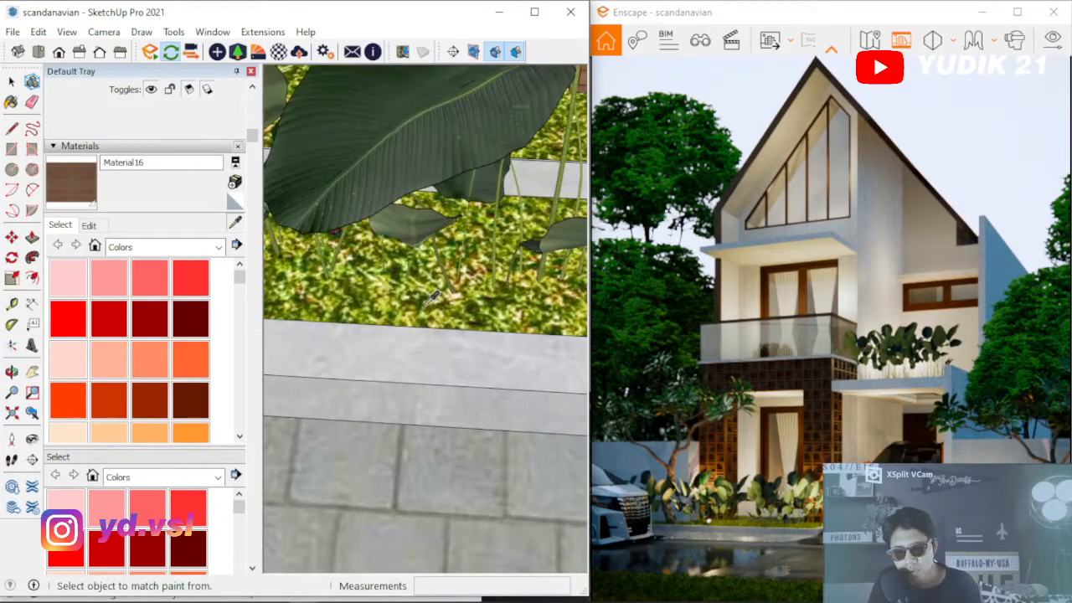
scroll(439, 443, down, 4)
mouse_move(455, 443)
middle_down()
mouse_move(414, 349)
mouse_move(363, 287)
mouse_move(457, 344)
middle_up()
scroll(463, 366, up, 4)
alt+click(491, 359)
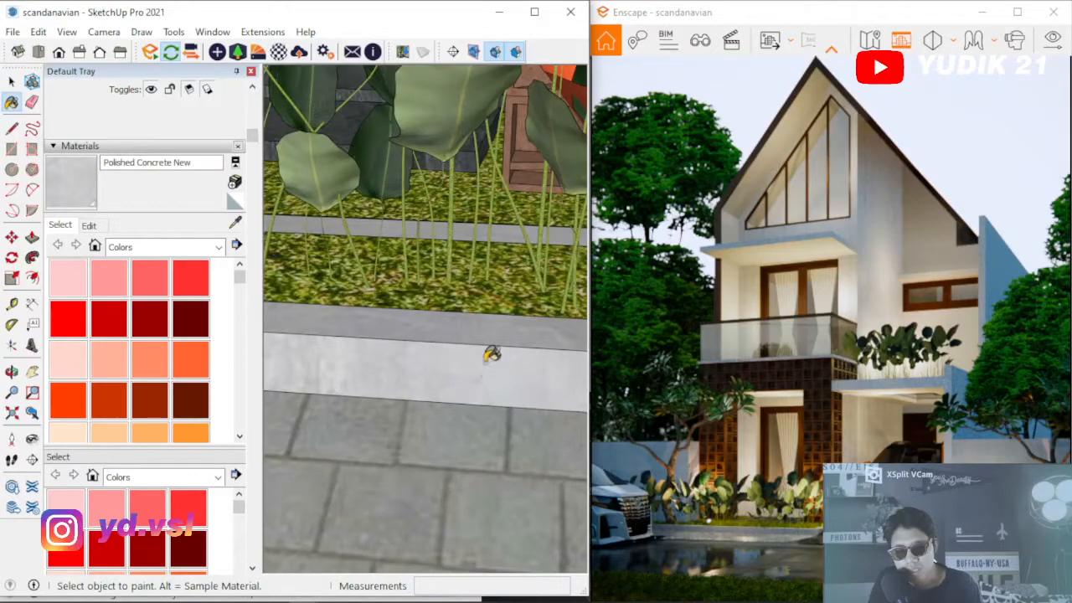
Use the albedo texture as the bump map of the Polished Concrete New material and review its reflection settings
click(279, 52)
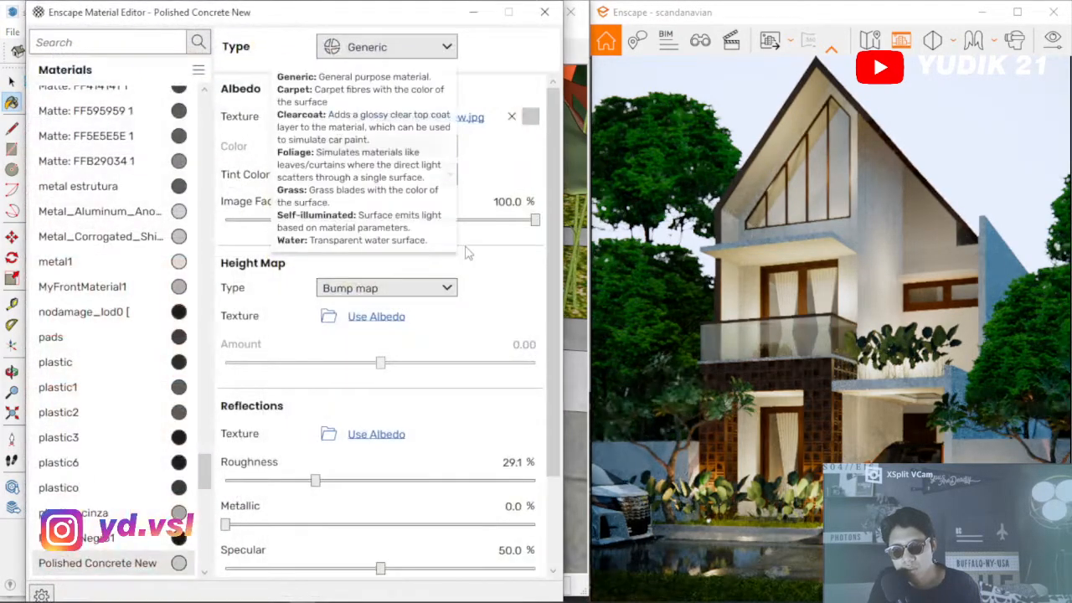
scroll(548, 295, down, 3)
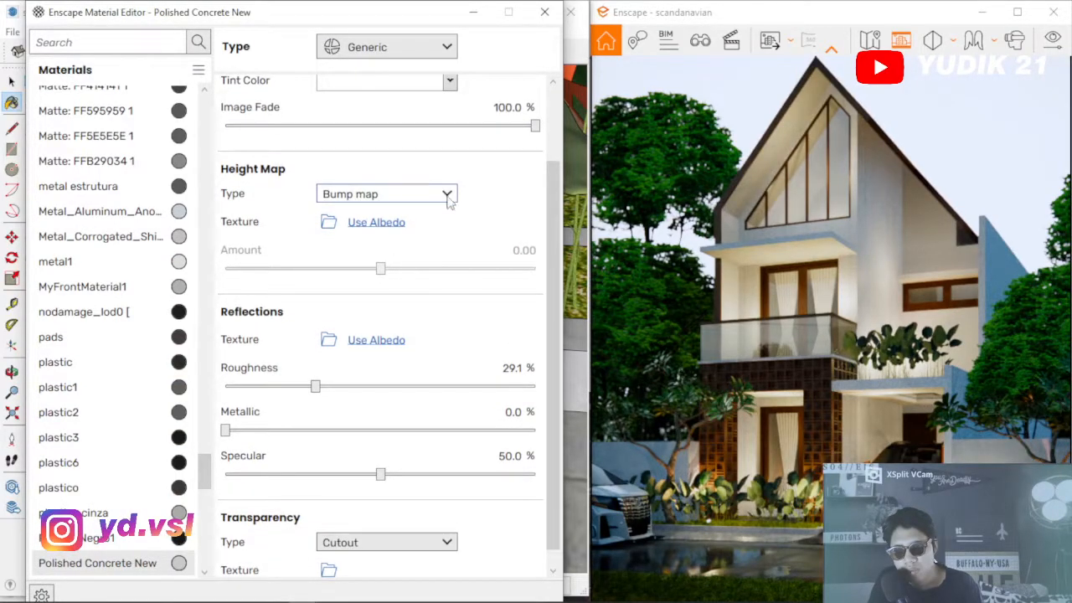
click(402, 176)
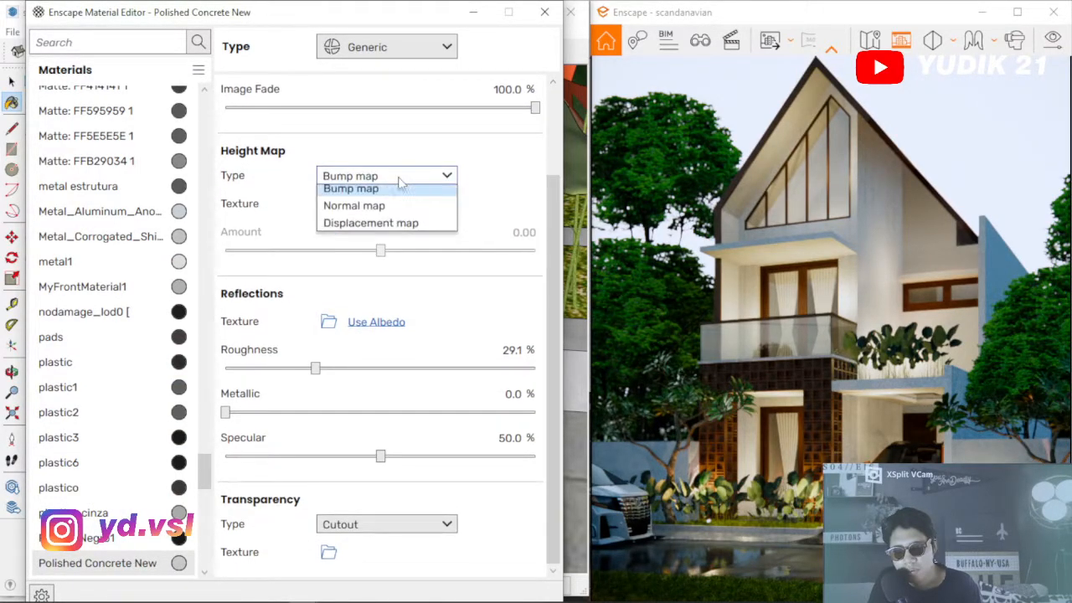
click(384, 228)
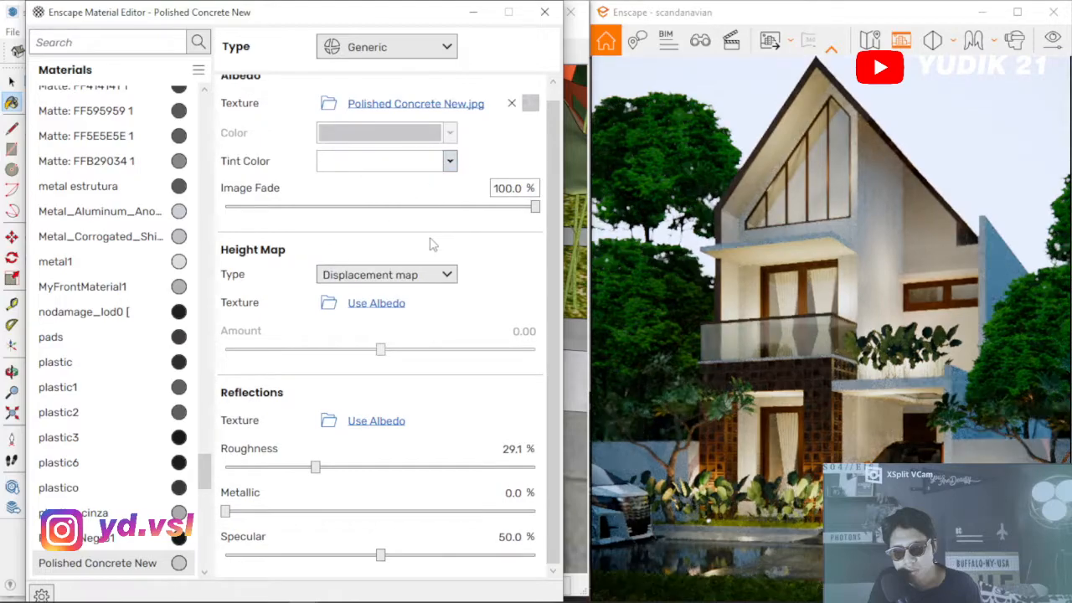
click(404, 304)
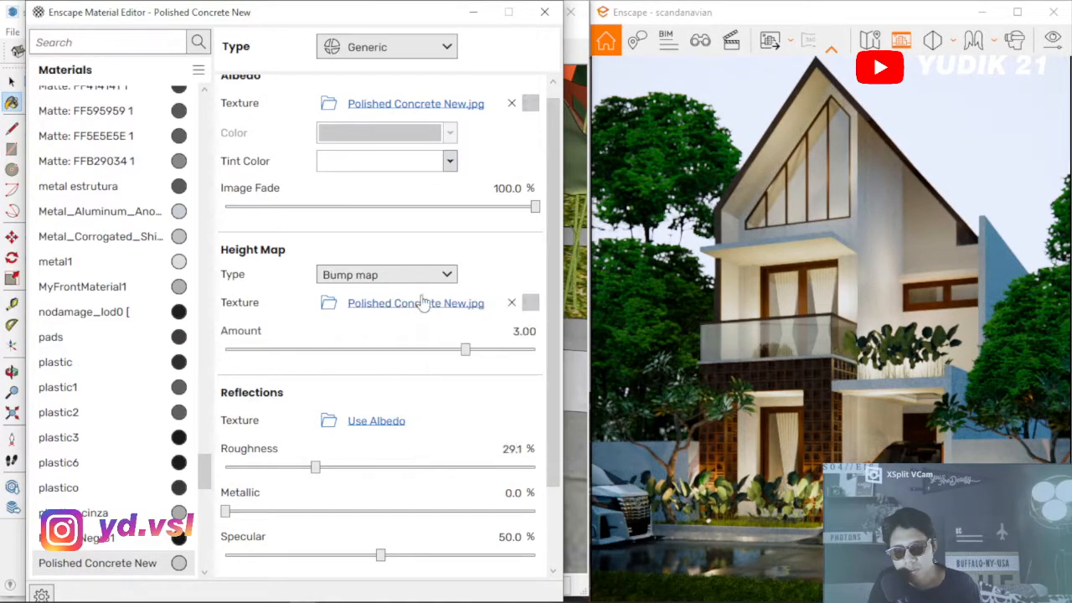
scroll(547, 379, down, 2)
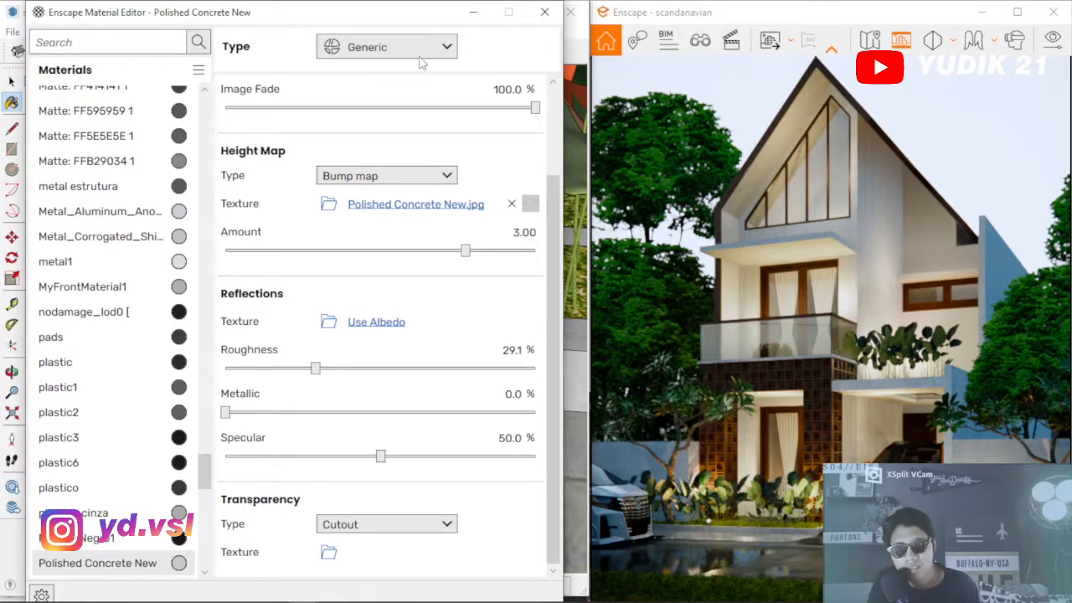
mouse_move(345, 394)
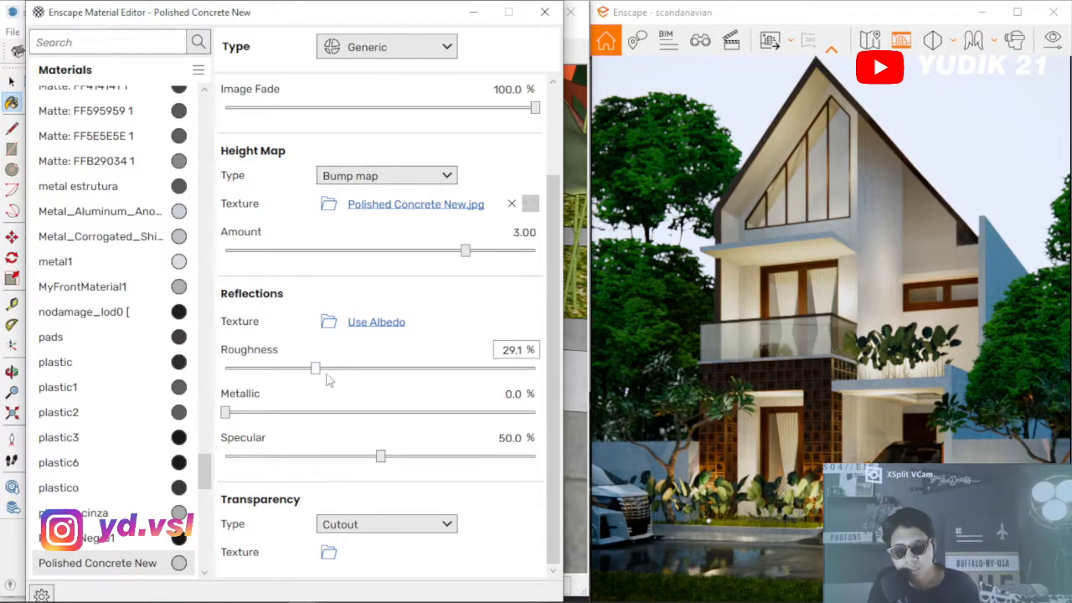
Set the roughness of the Polished Concrete New material to 25.8 %
mouse_move(318, 374)
drag(316, 369, 455, 386)
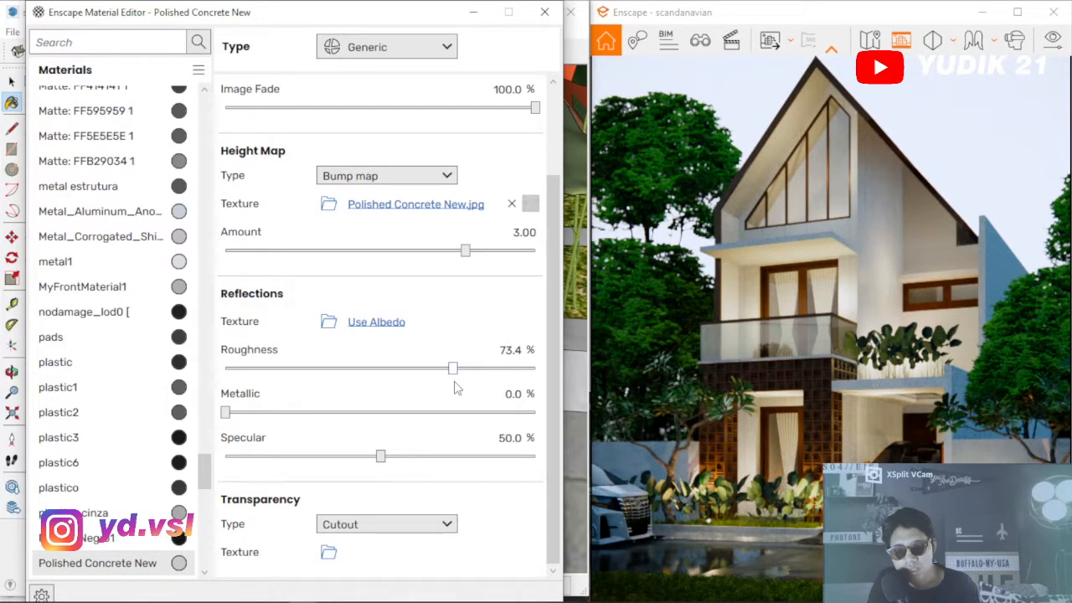
drag(455, 387, 308, 375)
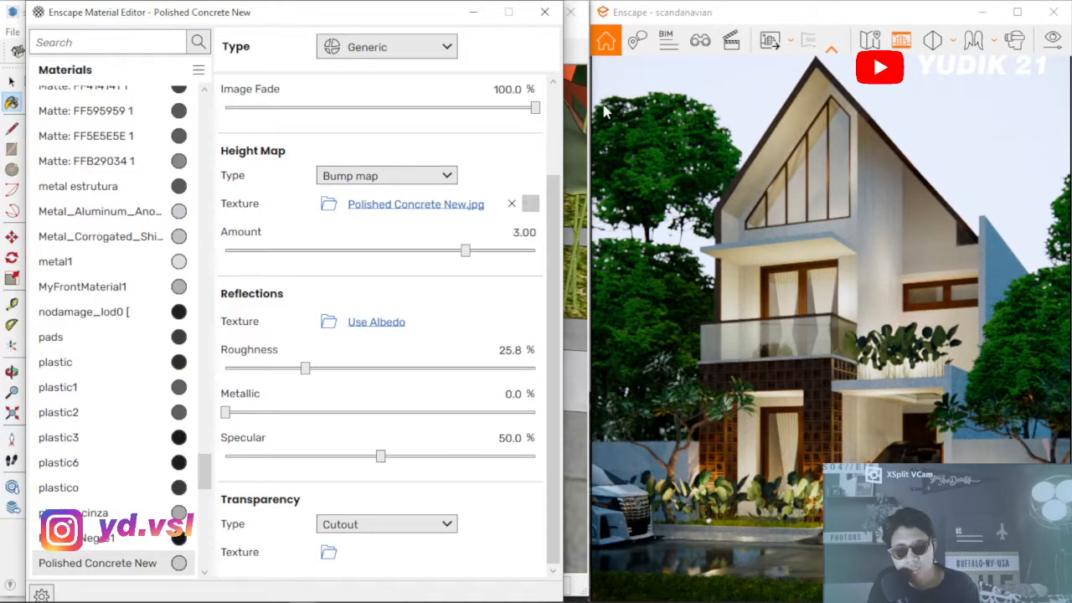
click(544, 12)
Sample the dark green leaf material of the plants in the front planter
click(237, 224)
middle_drag(391, 329, 397, 383)
scroll(399, 385, down, 5)
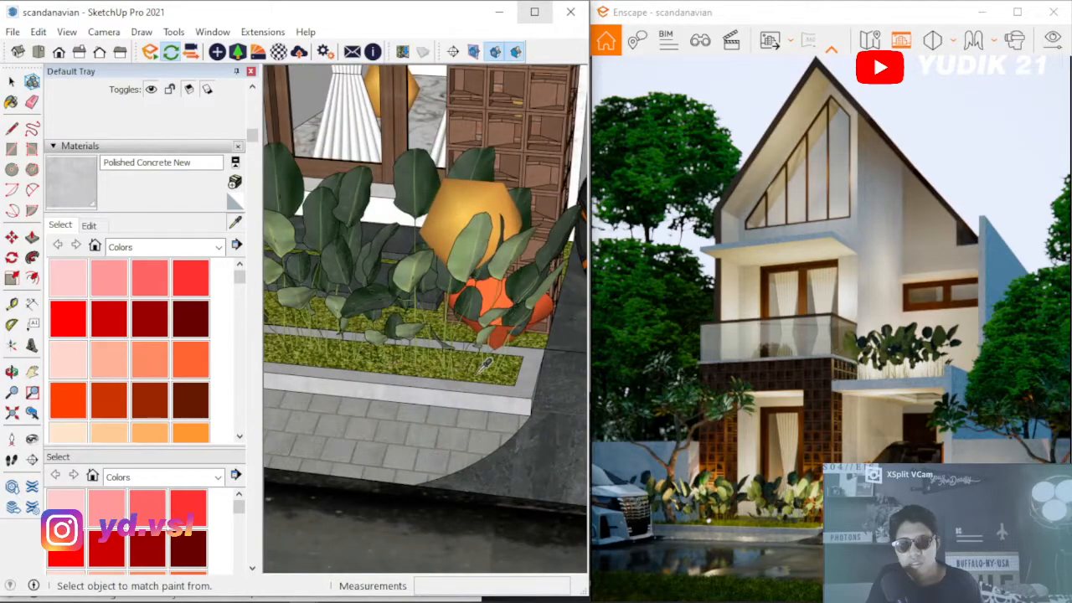
scroll(309, 248, up, 6)
mouse_move(322, 210)
middle_down()
mouse_move(334, 194)
mouse_move(371, 231)
middle_up()
scroll(425, 251, up, 3)
scroll(424, 247, down, 3)
scroll(408, 227, up, 4)
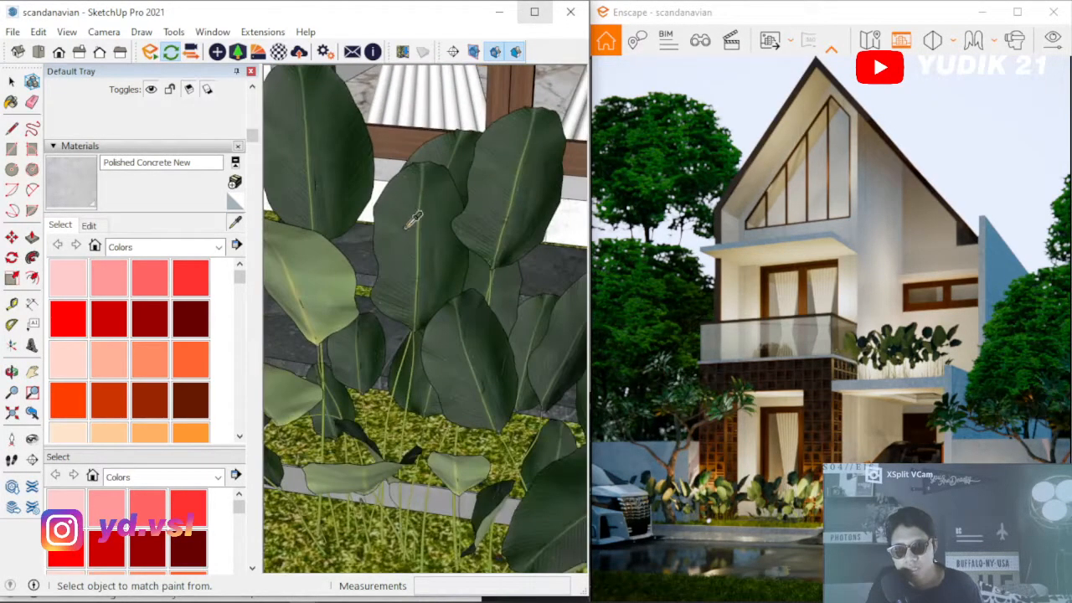
click(407, 226)
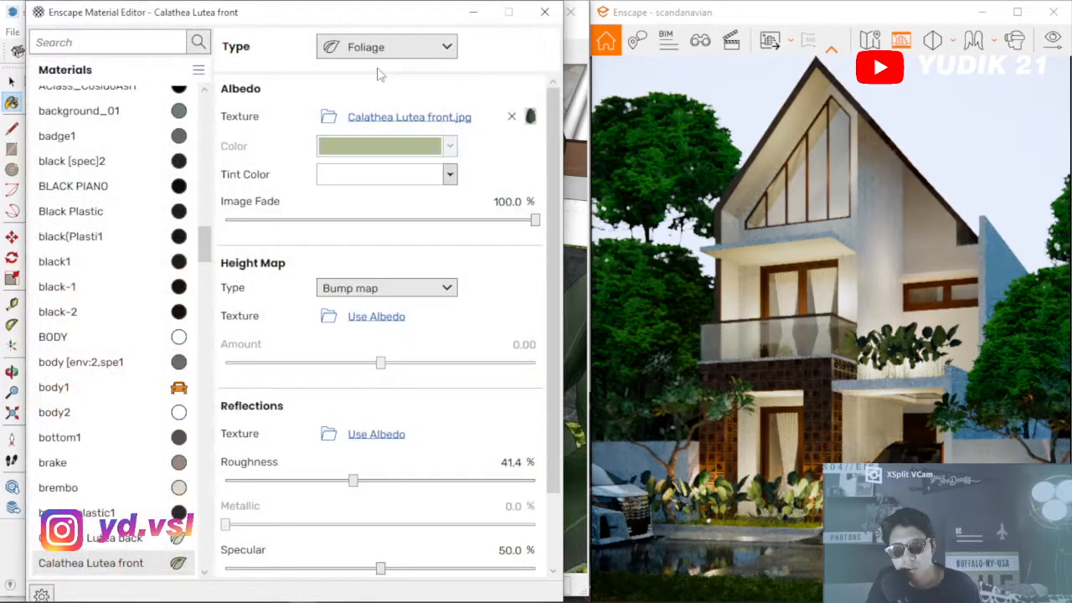
Review the Foliage type, height map and reflection settings of the Calathea Lutea front material in the Enscape Material Editor
click(371, 48)
click(373, 50)
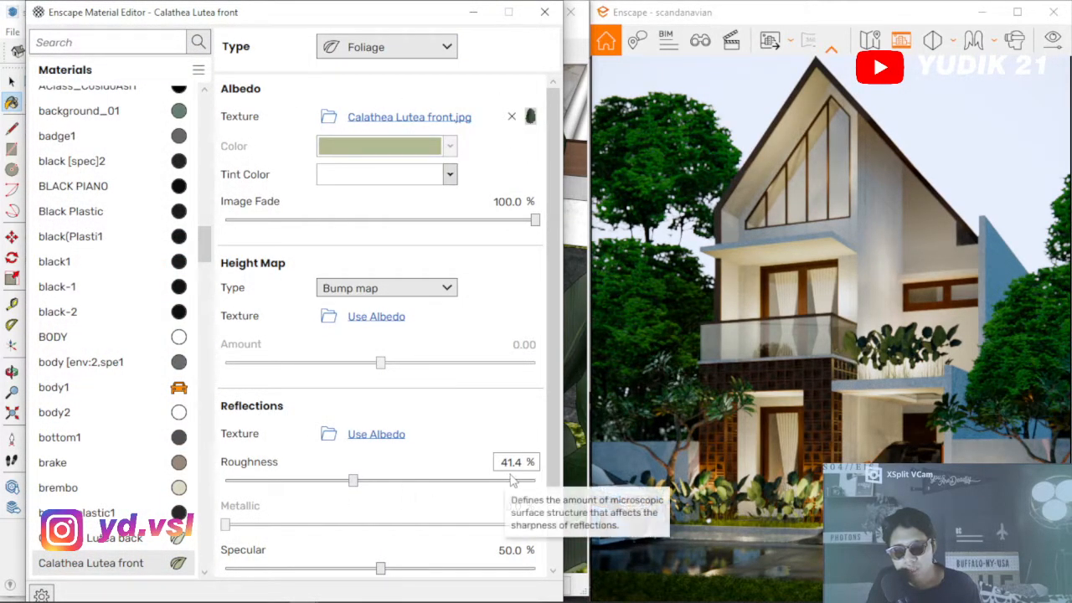
drag(376, 13, 289, 302)
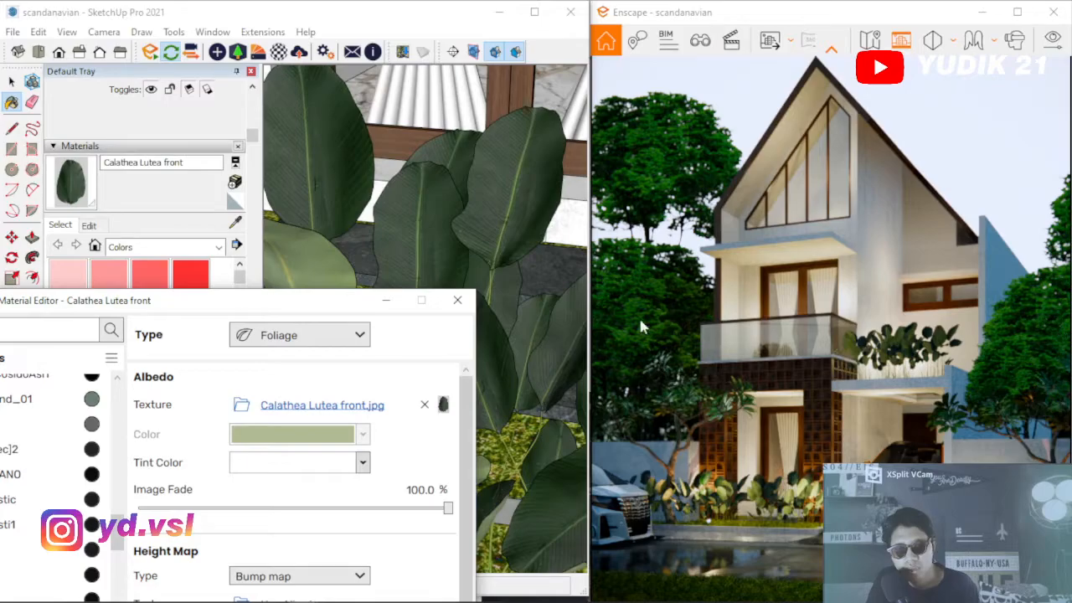
click(458, 300)
Examine the house front, balcony and carport with the light objects placed around them
scroll(411, 320, down, 5)
scroll(411, 320, down, 10)
middle_drag(399, 357, 504, 355)
mouse_move(429, 310)
middle_down()
mouse_move(398, 323)
mouse_move(332, 287)
middle_up()
scroll(429, 310, down, 8)
scroll(415, 330, up, 1)
scroll(368, 229, up, 2)
scroll(366, 230, up, 2)
middle_drag(402, 217, 392, 324)
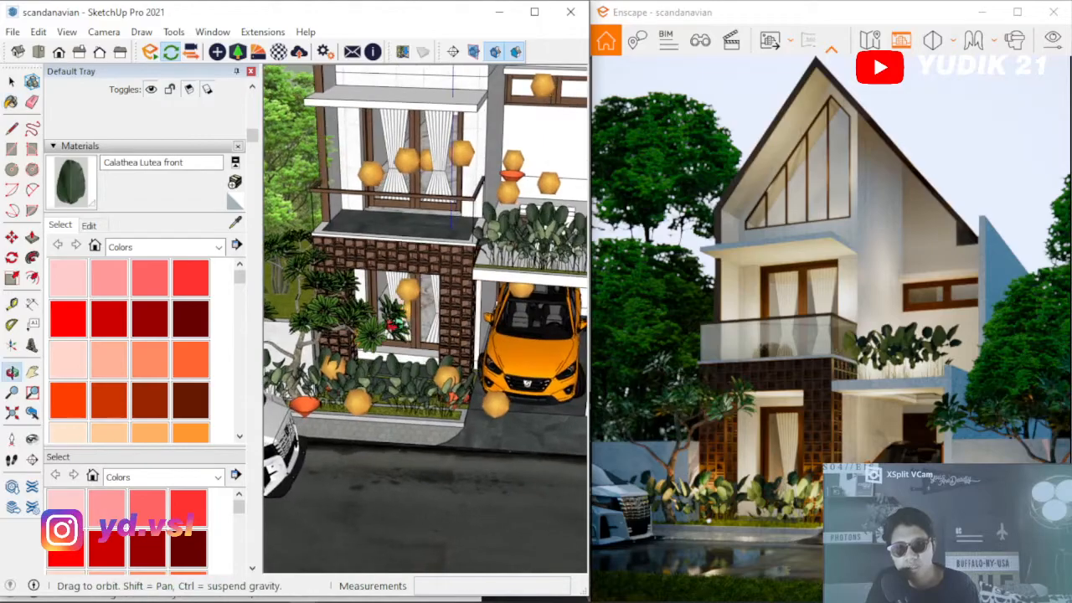
scroll(393, 323, down, 2)
scroll(429, 304, up, 3)
scroll(440, 404, up, 1)
scroll(378, 348, down, 2)
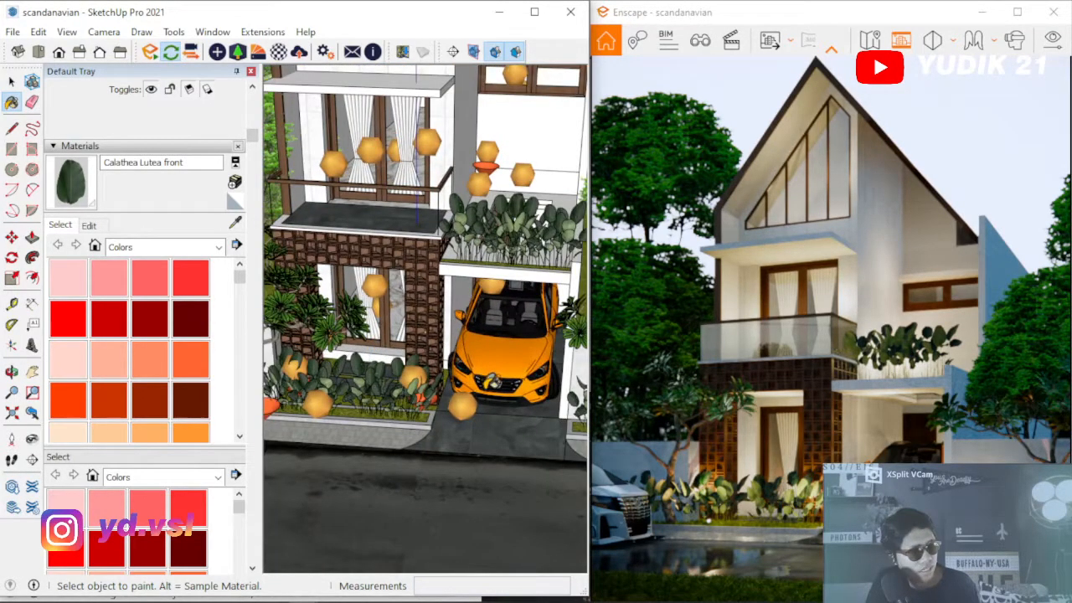
scroll(490, 381, down, 1)
scroll(473, 392, up, 2)
mouse_move(467, 397)
middle_down()
mouse_move(445, 397)
mouse_move(502, 363)
middle_up()
scroll(457, 381, down, 2)
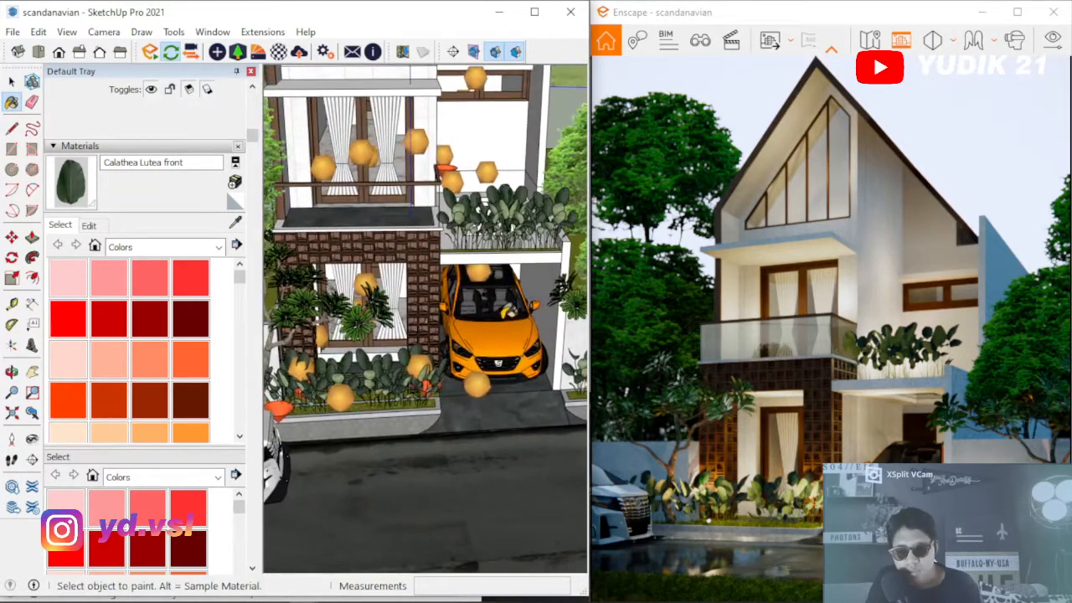
scroll(503, 303, up, 1)
mouse_move(511, 270)
middle_down()
mouse_move(336, 226)
mouse_move(444, 207)
middle_up()
Select the group of light objects in the house model and bring the carport into close view
key(space)
click(405, 184)
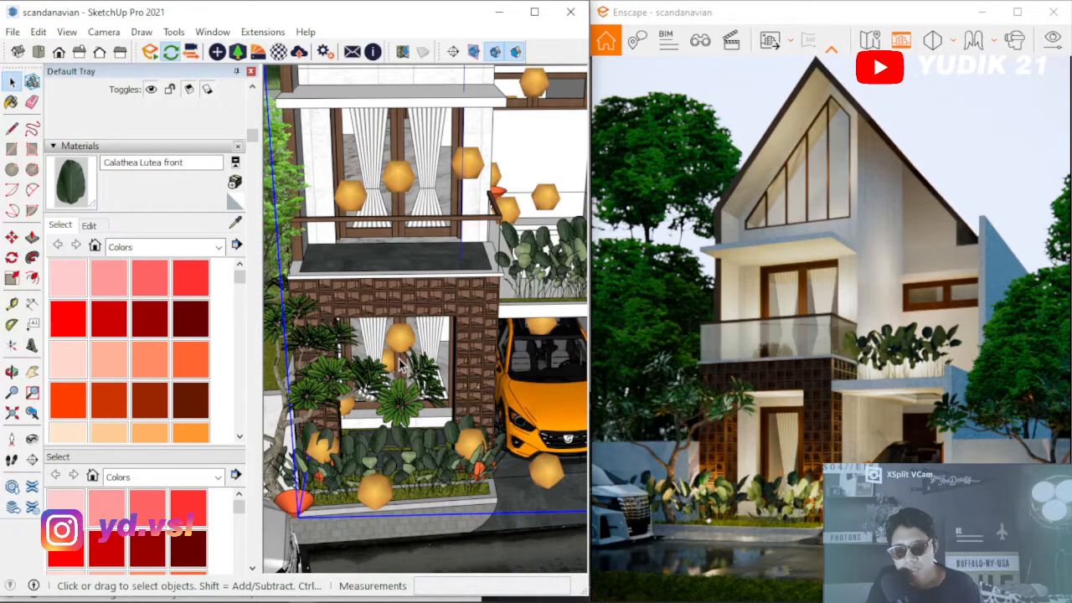
scroll(482, 373, down, 4)
middle_drag(483, 371, 405, 406)
scroll(404, 463, up, 3)
scroll(404, 463, up, 3)
middle_drag(403, 463, 392, 327)
mouse_move(496, 257)
shift+middle_down()
mouse_move(362, 331)
mouse_move(536, 238)
mouse_move(590, 171)
shift+middle_up()
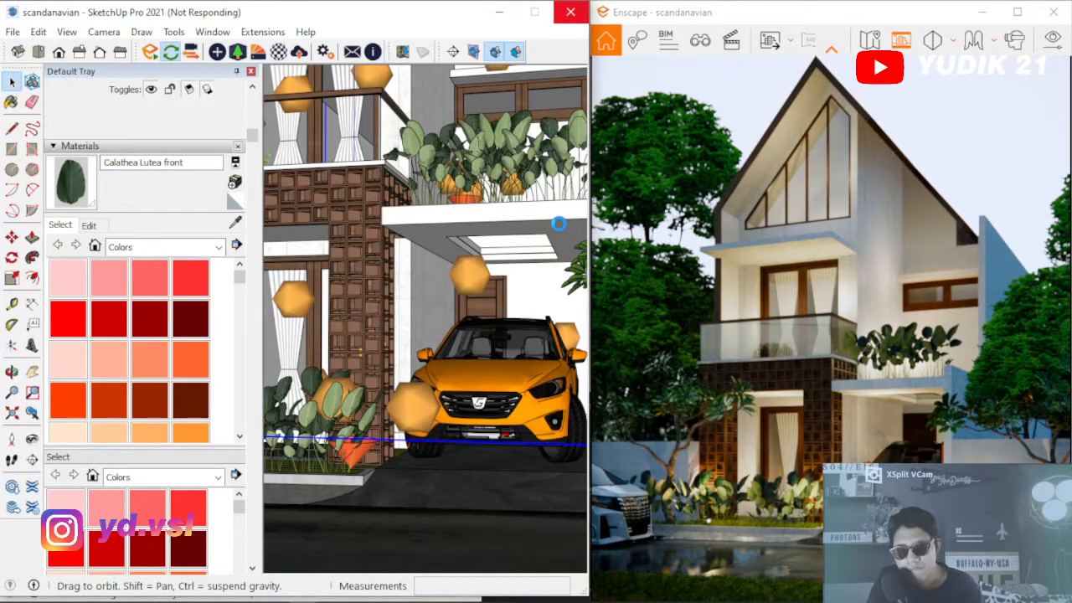
middle_drag(503, 240, 446, 284)
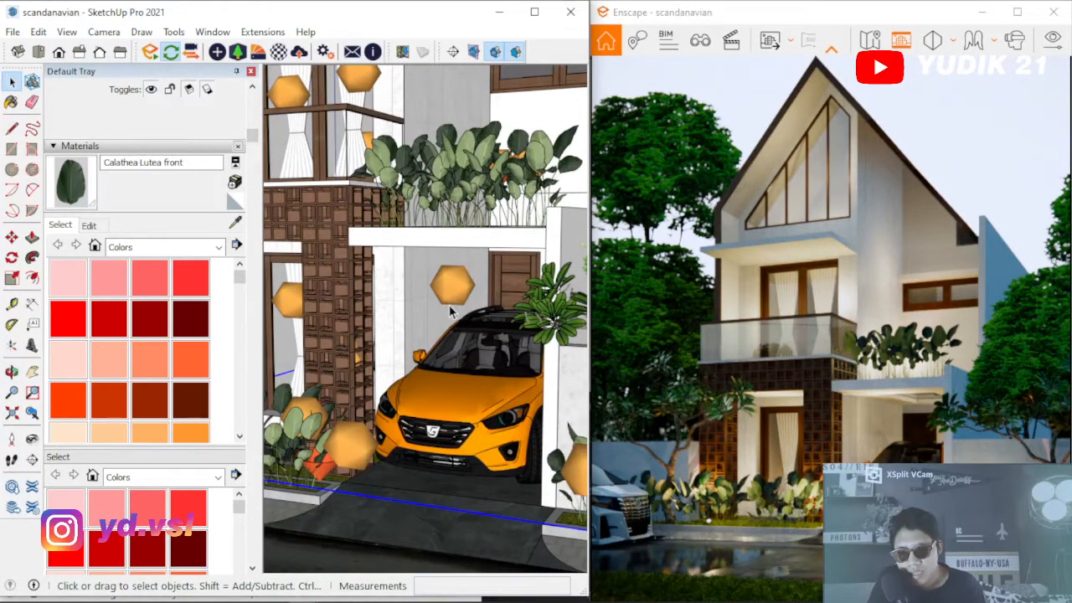
middle_drag(465, 295, 438, 301)
scroll(438, 301, up, 2)
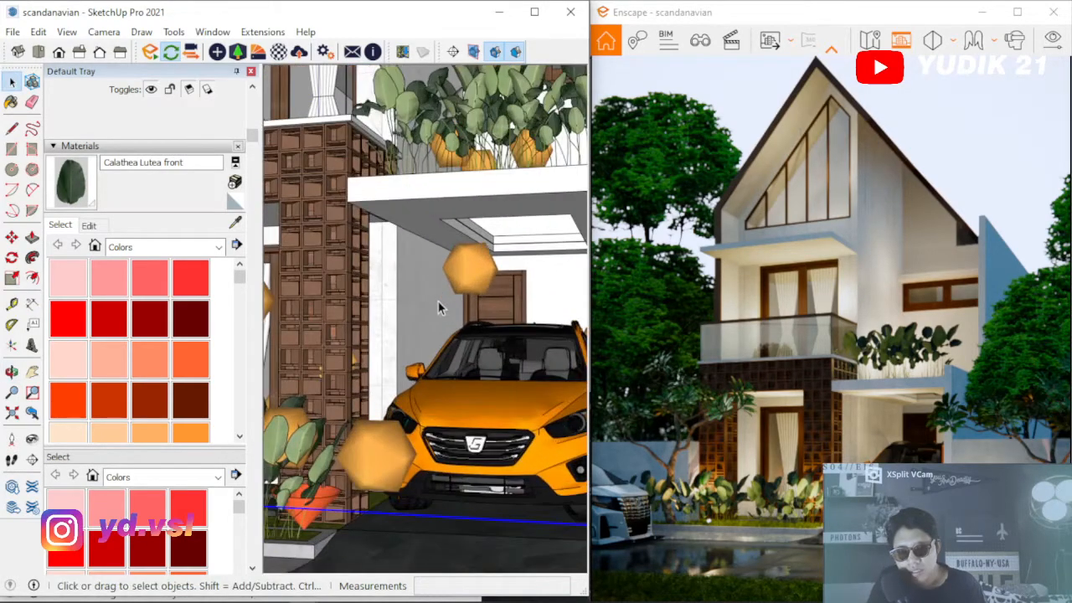
Open the lights group and review the luminous intensity and source radius of the sphere light above the carport car
double_click(470, 262)
click(467, 264)
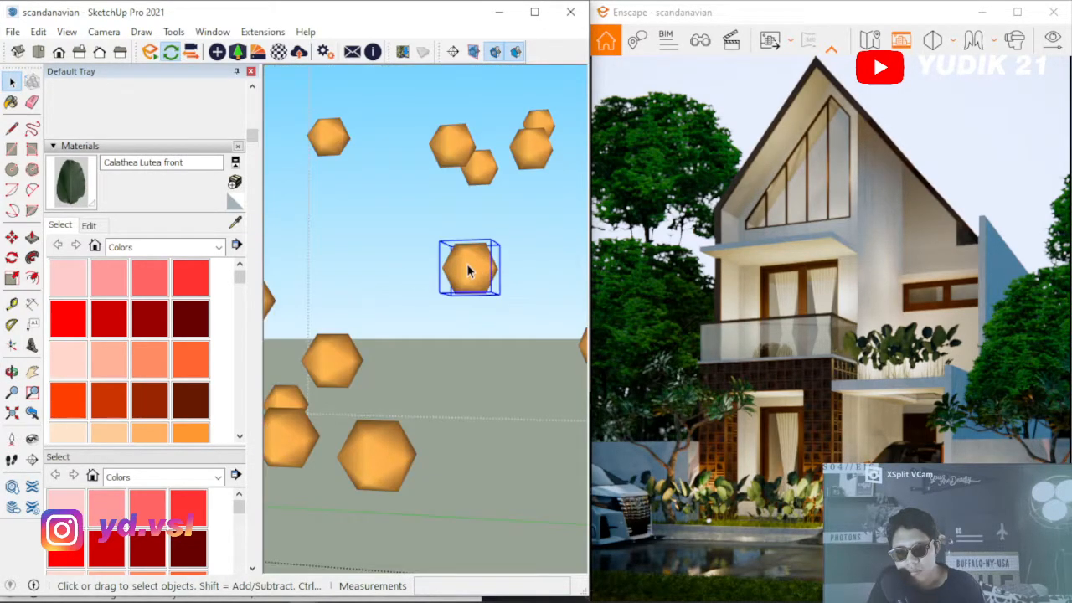
click(216, 52)
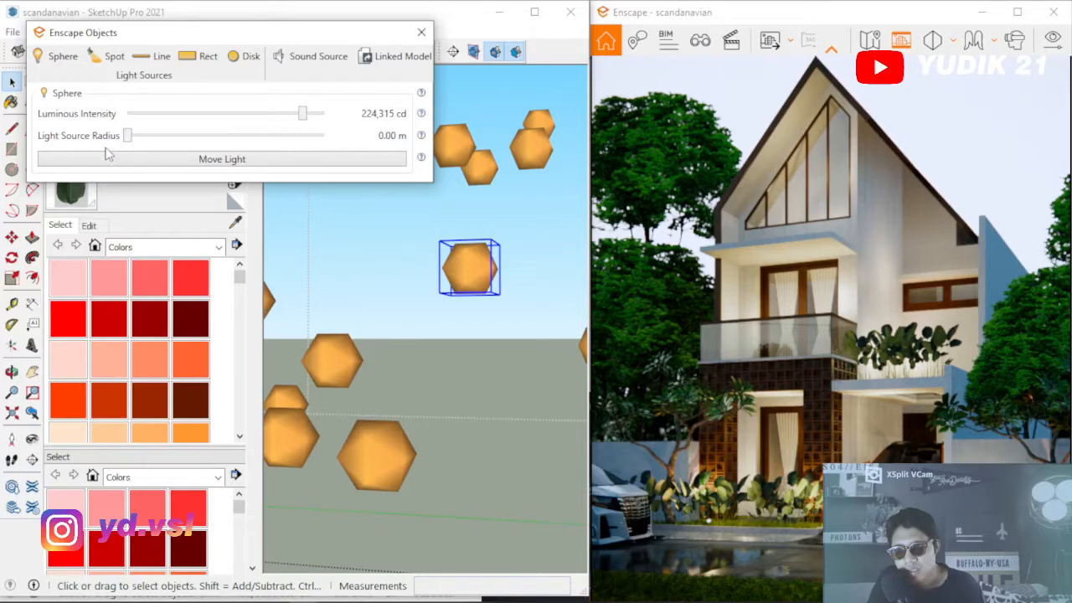
click(419, 33)
Select another sphere light above the carport planter inside the lights group and show the rest of the model
scroll(467, 312, down, 6)
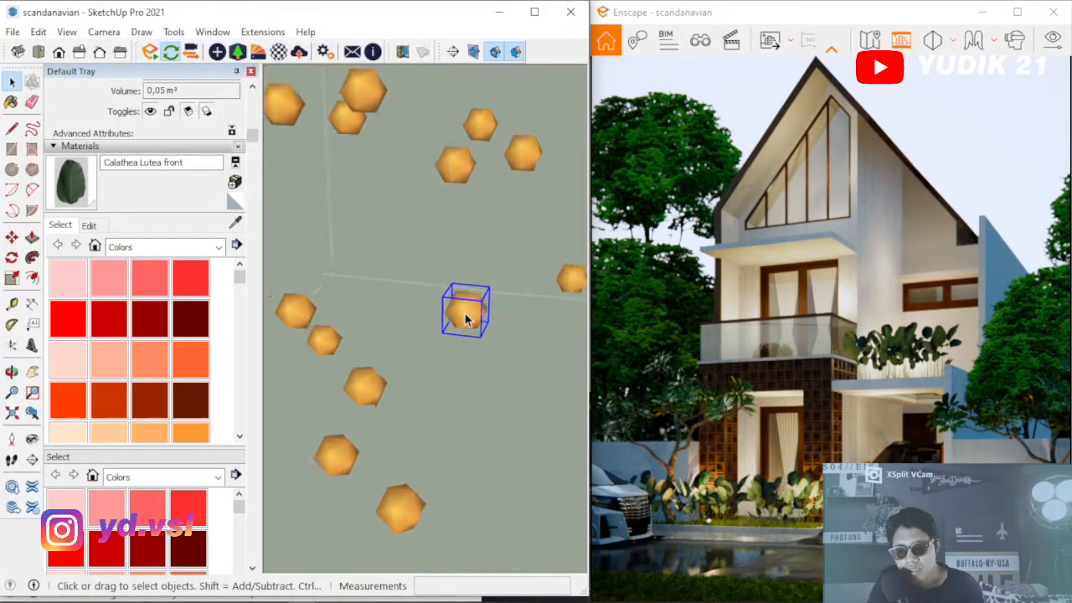
scroll(466, 313, down, 2)
middle_drag(462, 306, 498, 268)
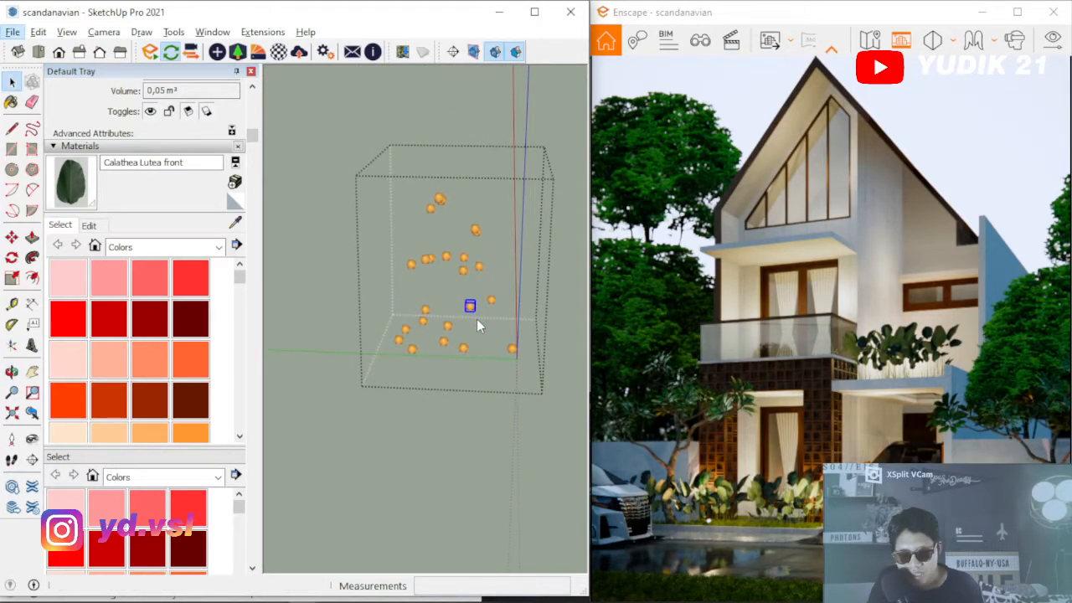
click(463, 261)
key(i)
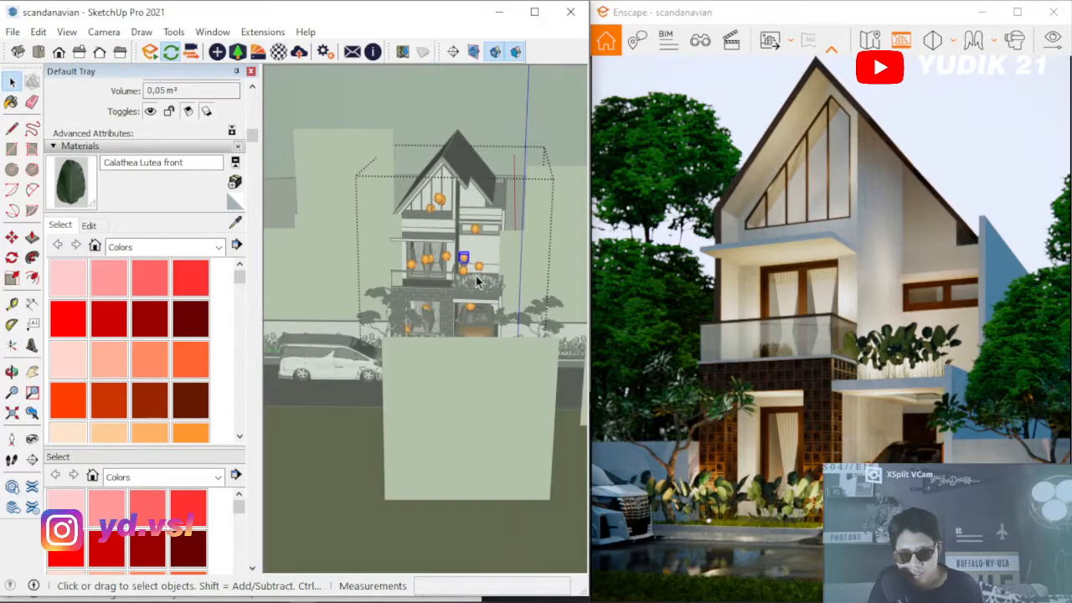
Examine where the sphere lights sit around the balcony, gable and carport, comparing them with the Enscape render
scroll(480, 277, up, 4)
middle_drag(479, 277, 472, 319)
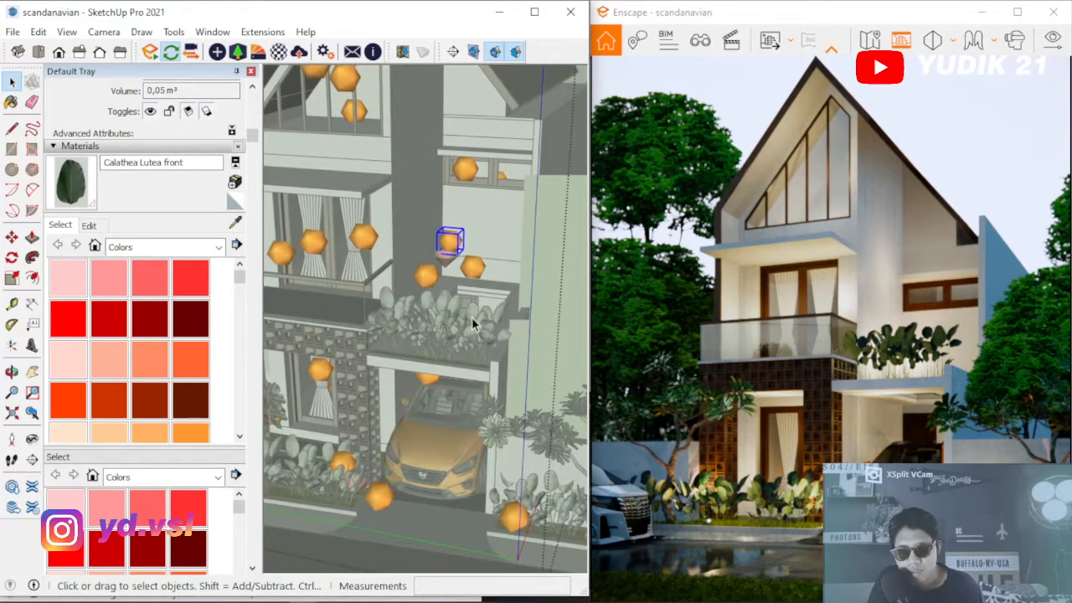
scroll(471, 318, down, 3)
scroll(309, 269, up, 4)
mouse_move(409, 257)
middle_down()
mouse_move(307, 273)
mouse_move(355, 253)
middle_up()
scroll(377, 249, down, 2)
scroll(376, 250, down, 1)
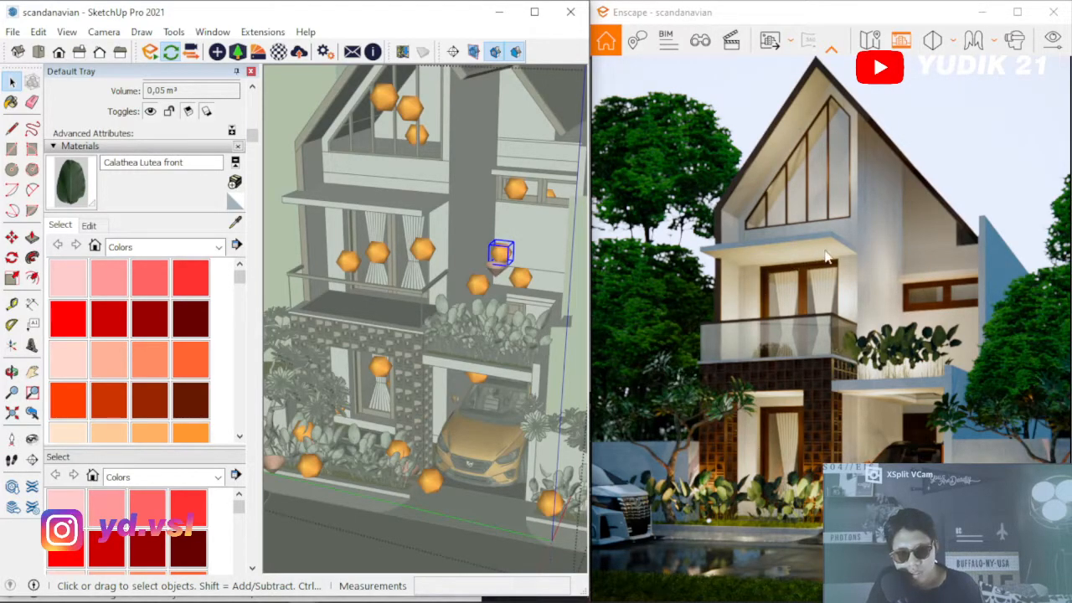
scroll(377, 295, up, 6)
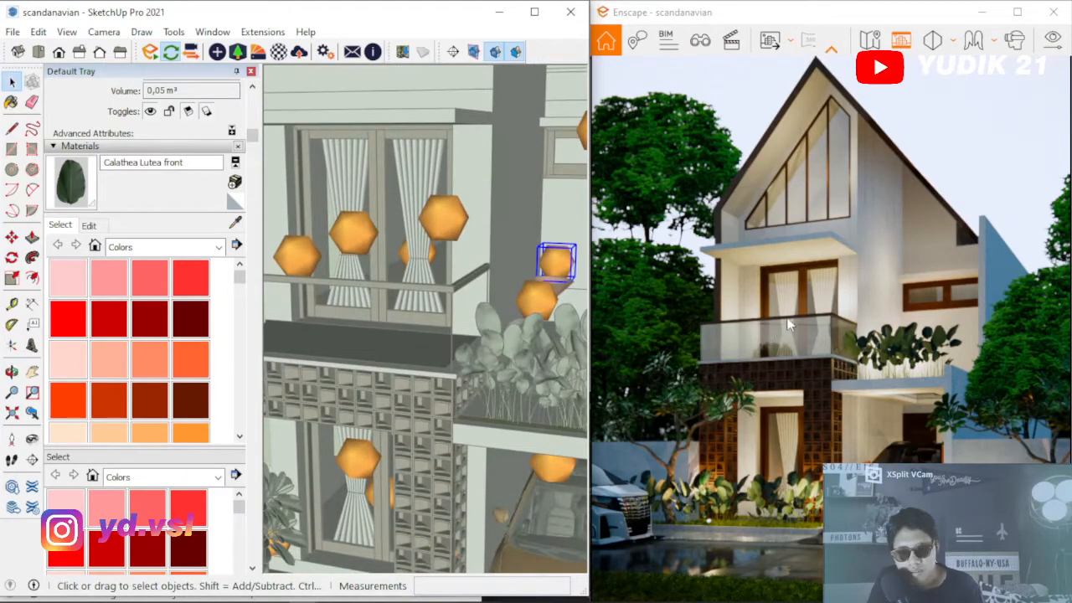
middle_drag(533, 349, 453, 330)
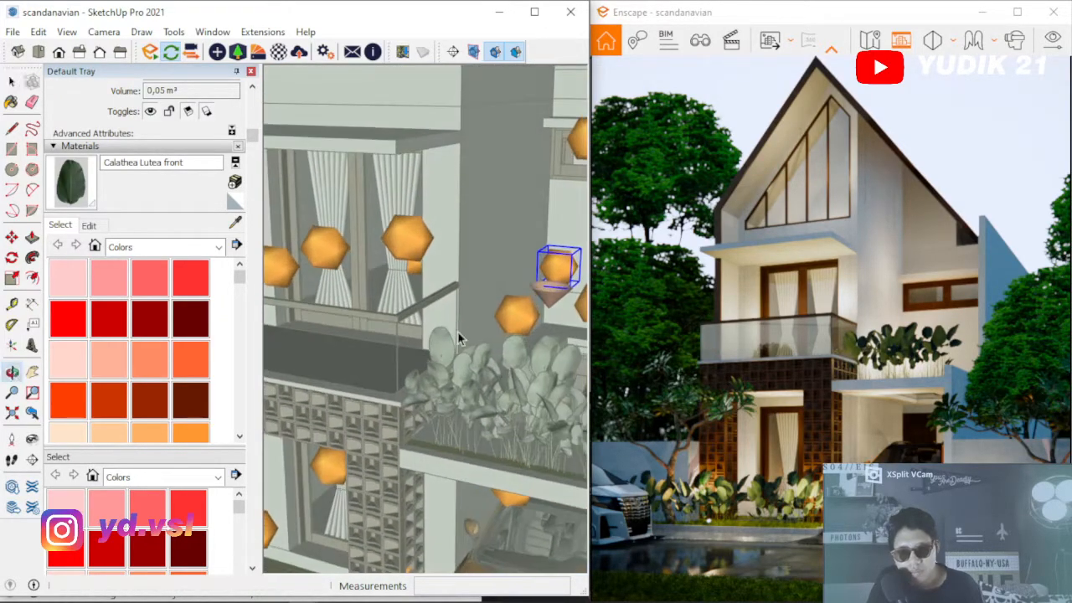
scroll(435, 270, down, 4)
middle_drag(436, 270, 438, 327)
scroll(404, 281, down, 1)
scroll(403, 287, down, 2)
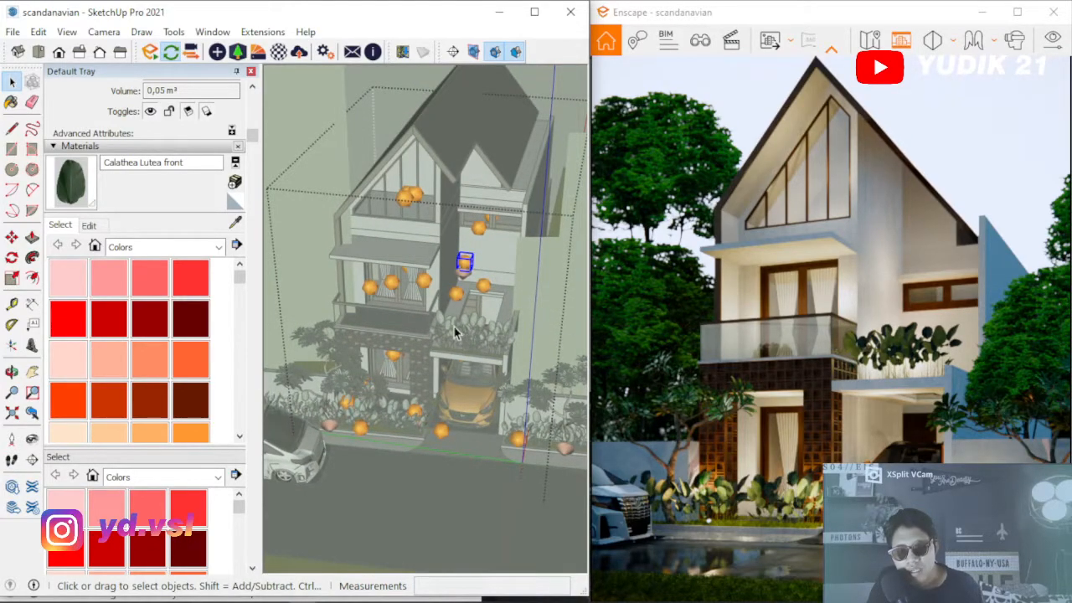
scroll(490, 292, down, 2)
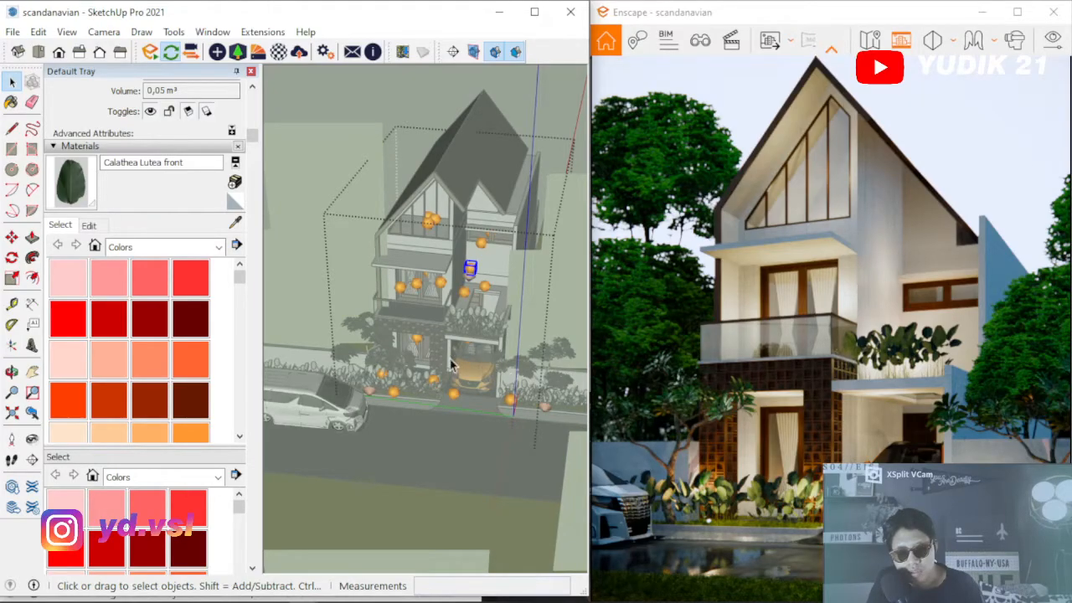
Select the orange spot light in the front planter beside the white car
scroll(392, 368, up, 5)
middle_drag(396, 367, 382, 331)
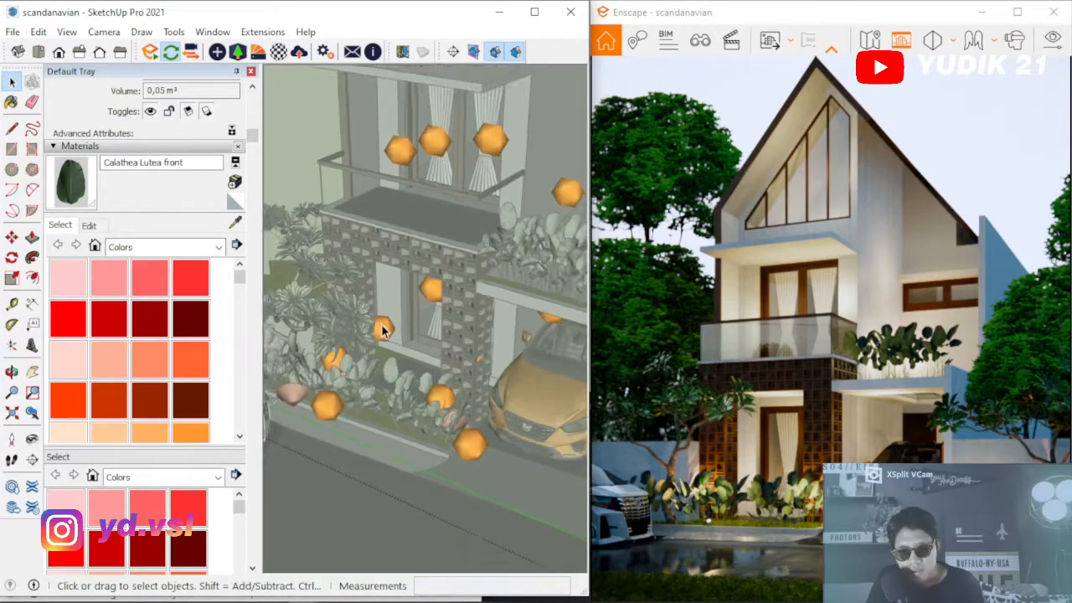
scroll(382, 331, up, 2)
scroll(295, 382, up, 4)
click(295, 381)
middle_drag(295, 381, 360, 408)
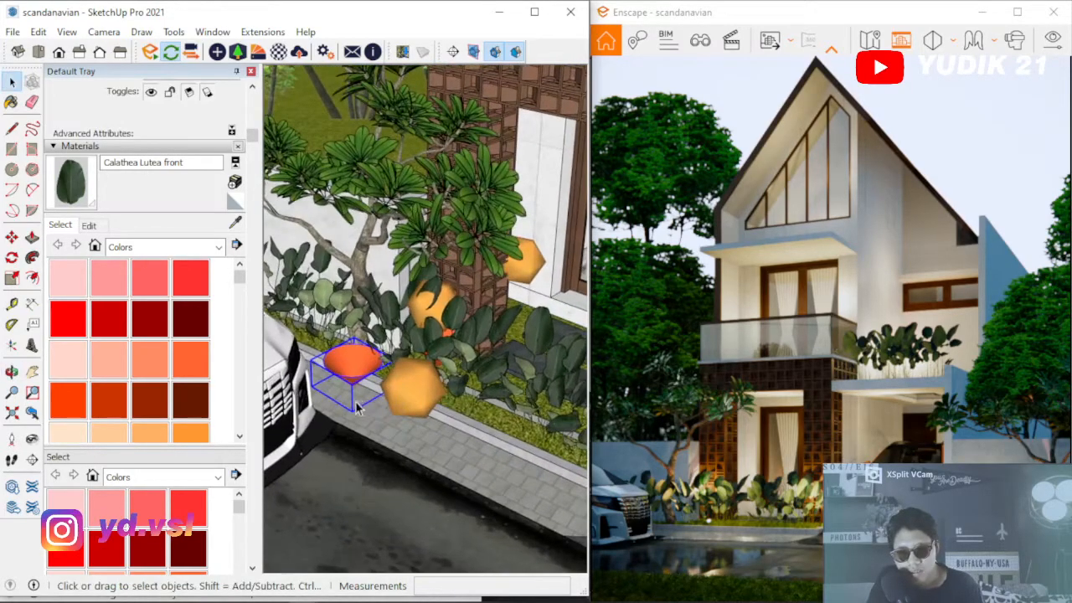
Examine the spot and sphere lights around the perforated brick column and front planter
scroll(359, 408, down, 4)
scroll(583, 380, up, 4)
scroll(474, 379, up, 1)
scroll(505, 385, down, 3)
middle_drag(505, 384, 520, 369)
scroll(520, 368, up, 2)
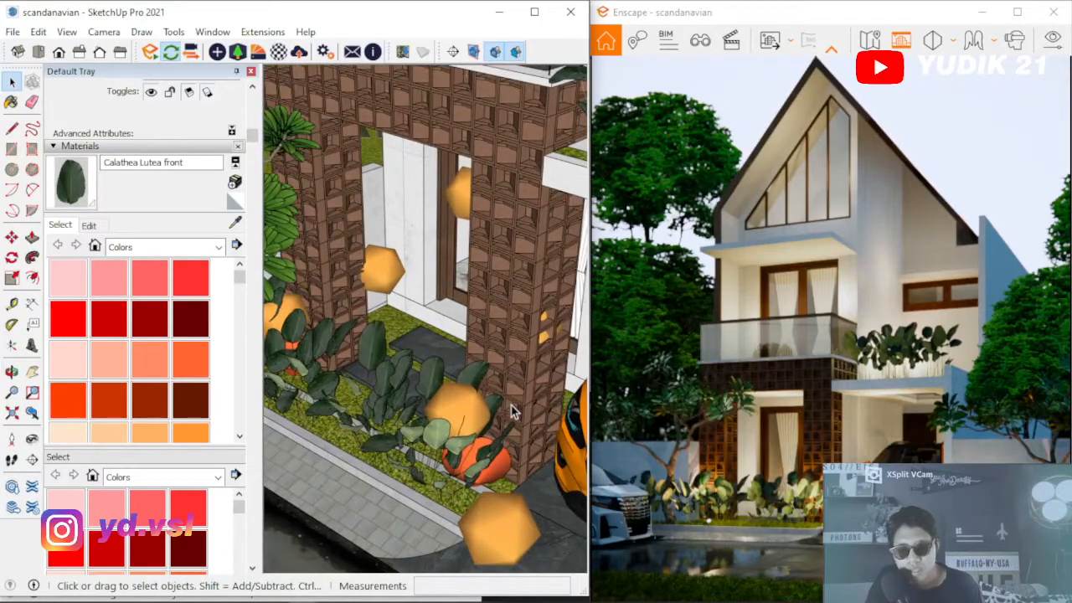
scroll(513, 409, down, 3)
scroll(501, 398, down, 2)
scroll(360, 386, up, 3)
scroll(379, 383, up, 2)
scroll(357, 392, down, 4)
scroll(488, 412, up, 3)
scroll(488, 411, down, 4)
scroll(488, 404, up, 5)
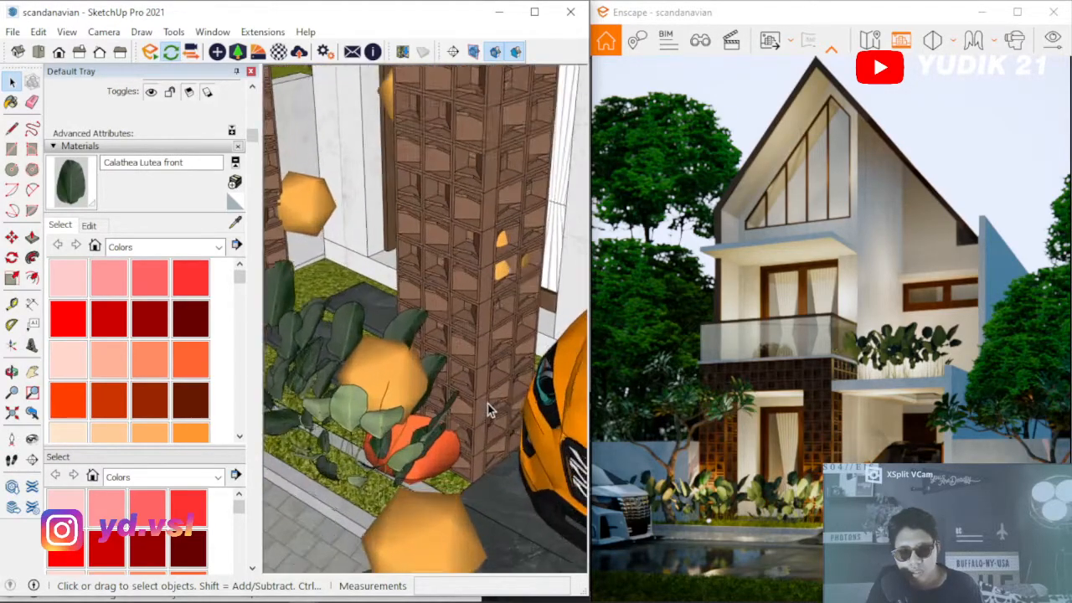
middle_drag(464, 397, 480, 453)
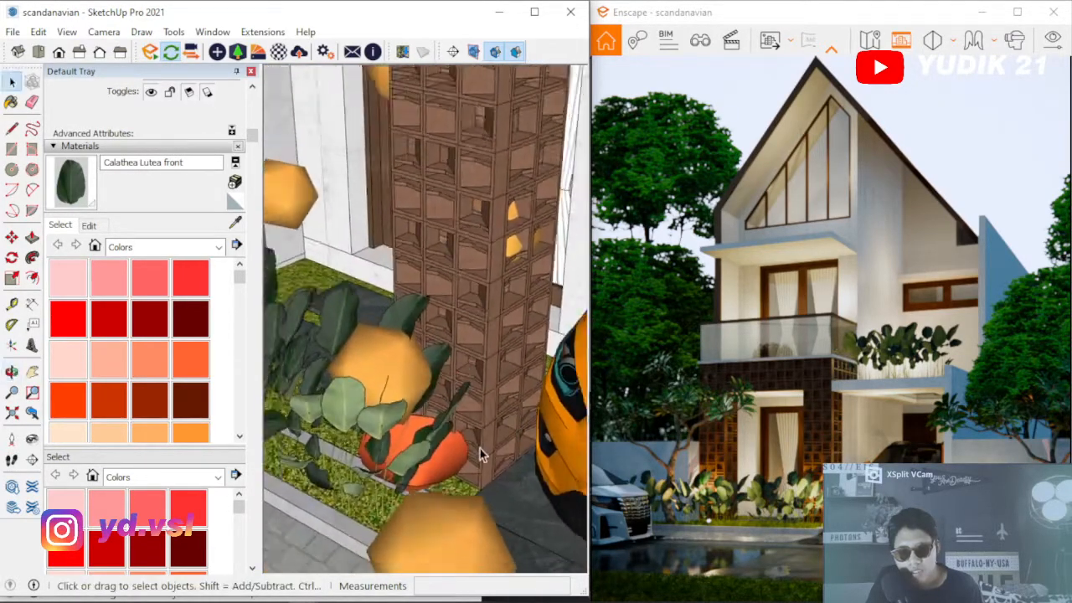
scroll(480, 453, down, 3)
scroll(470, 176, up, 2)
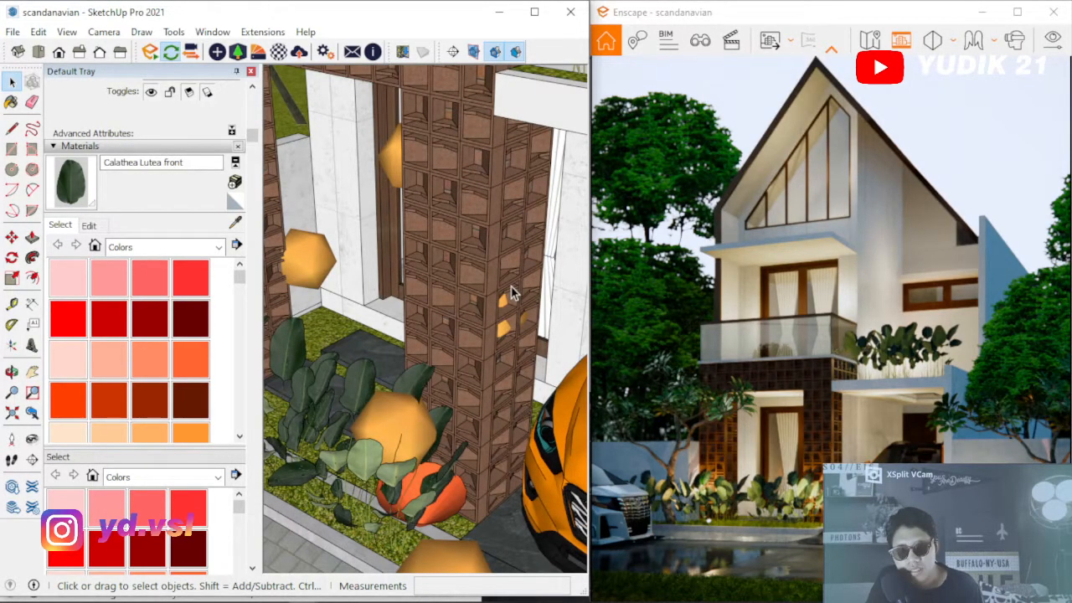
scroll(469, 353, down, 2)
mouse_move(479, 299)
middle_down()
mouse_move(375, 342)
mouse_move(484, 249)
middle_up()
scroll(378, 346, down, 2)
scroll(483, 248, up, 2)
scroll(483, 248, up, 2)
mouse_move(450, 328)
middle_down()
mouse_move(440, 168)
mouse_move(455, 343)
middle_up()
scroll(447, 288, down, 2)
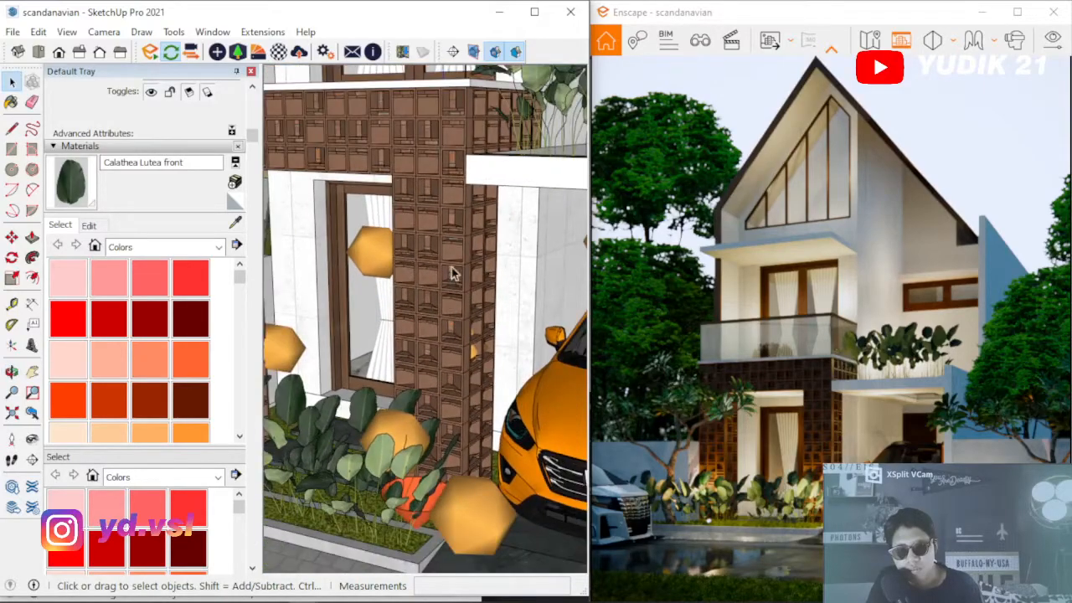
Select the spot light at the base of the brick column and review its luminous intensity and beam angle in Enscape Objects
mouse_move(474, 290)
middle_down()
mouse_move(456, 416)
mouse_move(383, 424)
middle_up()
scroll(460, 356, down, 2)
scroll(409, 496, up, 6)
click(425, 410)
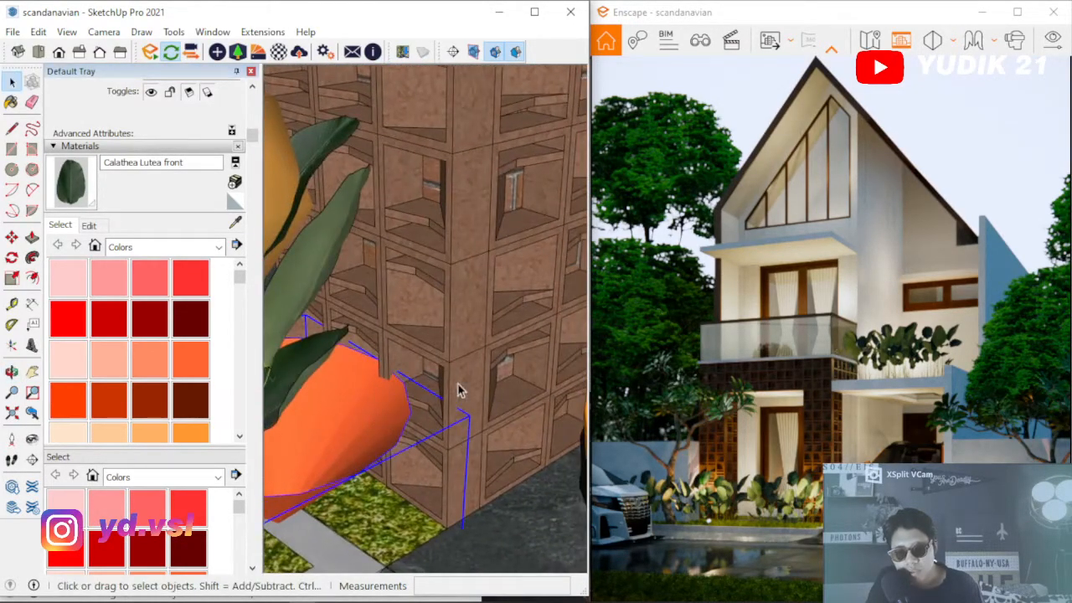
scroll(431, 406, down, 3)
scroll(414, 412, up, 3)
click(216, 51)
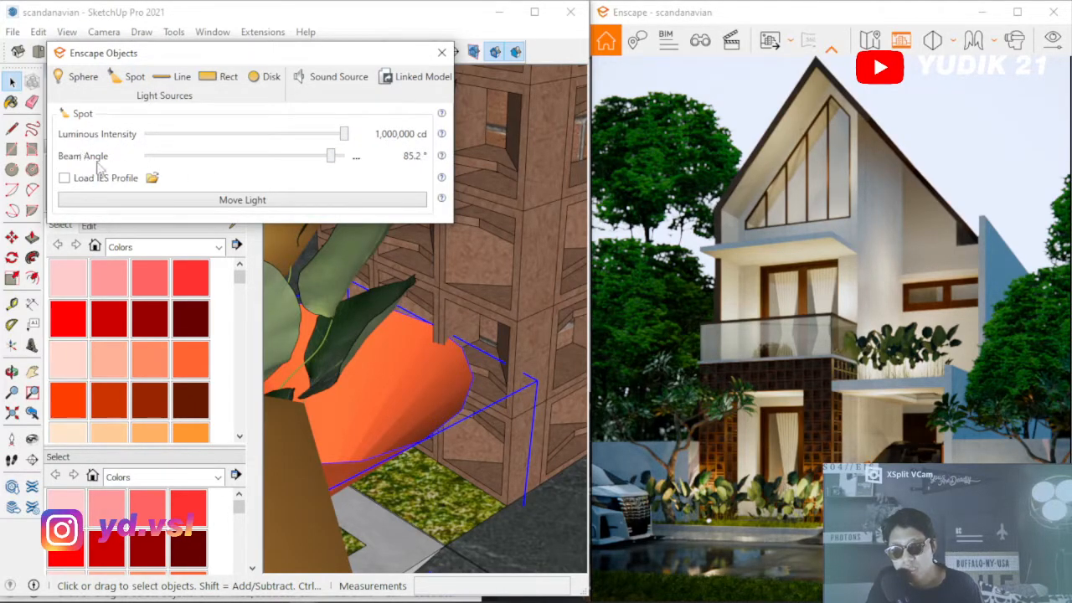
click(441, 52)
mouse_move(455, 268)
middle_down()
mouse_move(482, 289)
mouse_move(467, 310)
middle_up()
scroll(469, 306, down, 10)
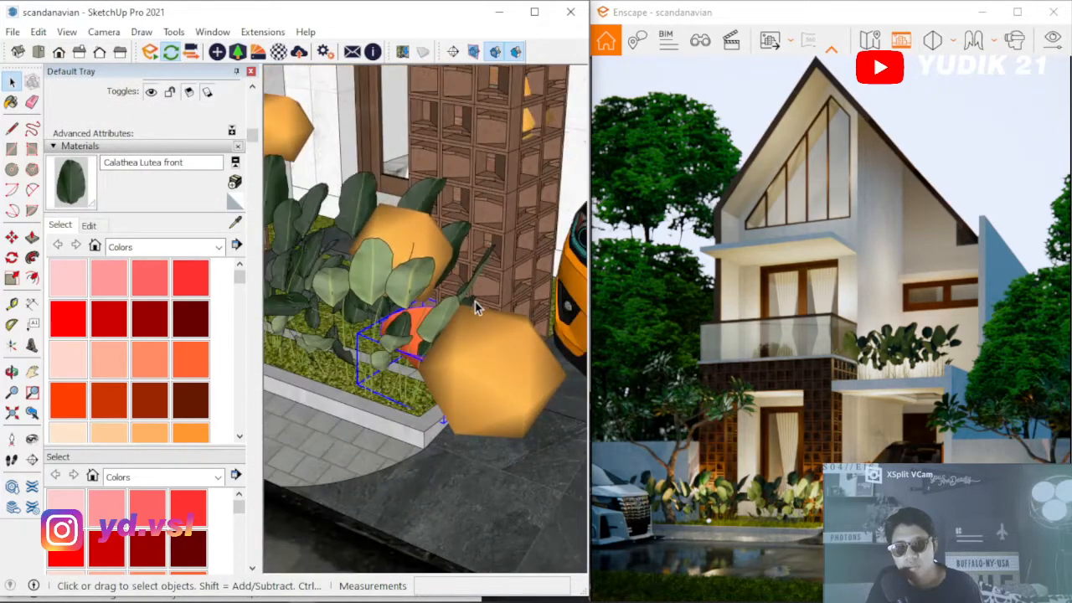
Examine the lights around the brick column, balcony and carport in the SketchUp model
mouse_move(425, 265)
middle_down()
mouse_move(375, 207)
mouse_move(455, 286)
middle_up()
scroll(376, 213, up, 3)
scroll(456, 287, down, 7)
scroll(457, 287, up, 4)
mouse_move(422, 224)
middle_down()
mouse_move(414, 240)
mouse_move(424, 259)
mouse_move(422, 203)
middle_up()
scroll(425, 256, up, 4)
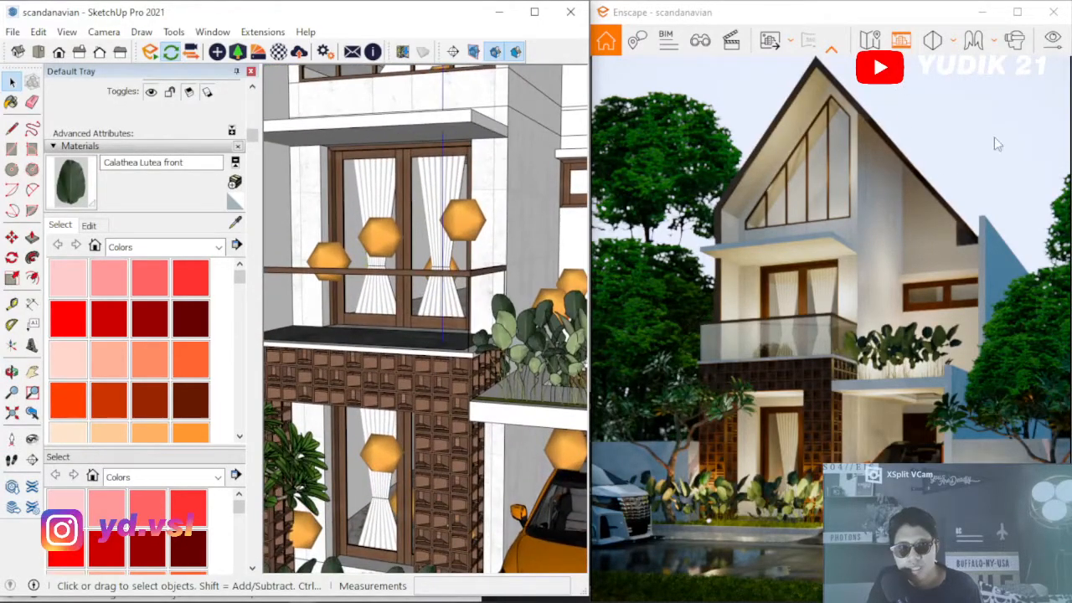
In Enscape's Visual Settings, try the default camera exposure, then set the exposure back to 28%
click(1052, 40)
drag(718, 20, 165, 24)
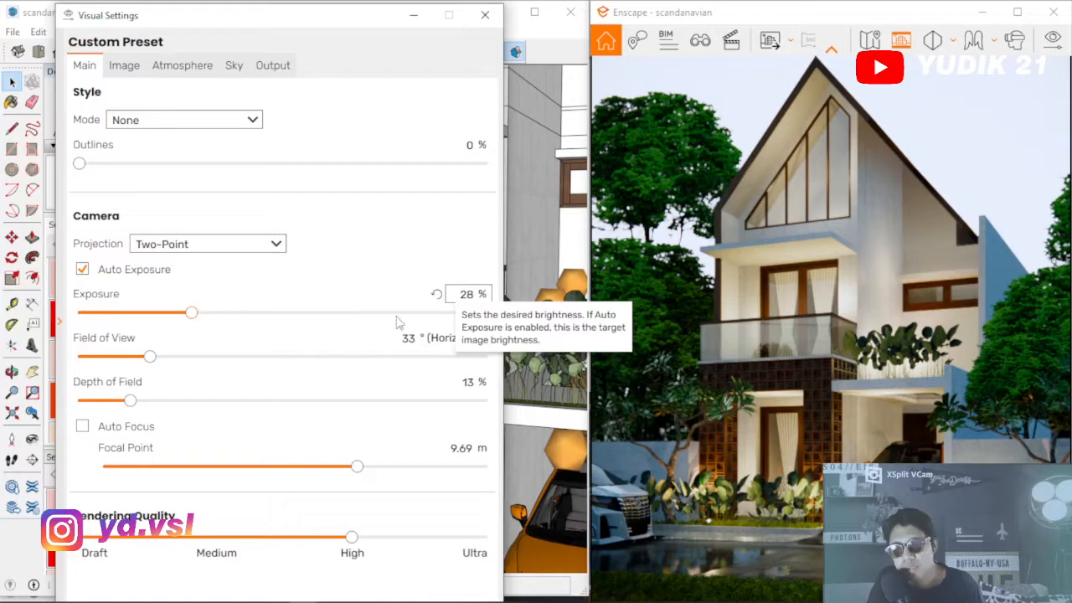
click(435, 296)
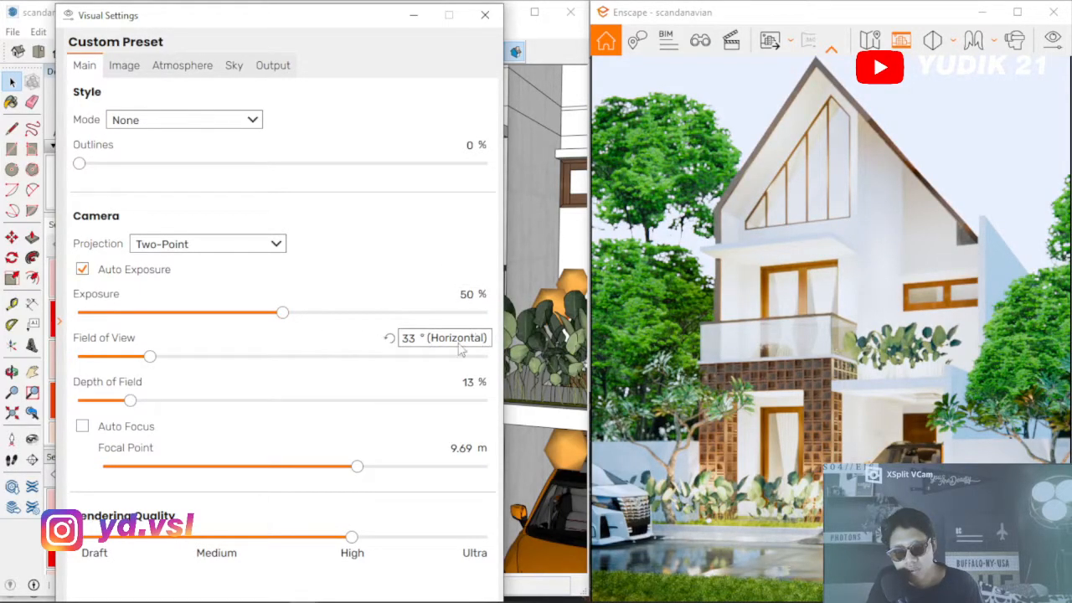
click(476, 298)
text(28)
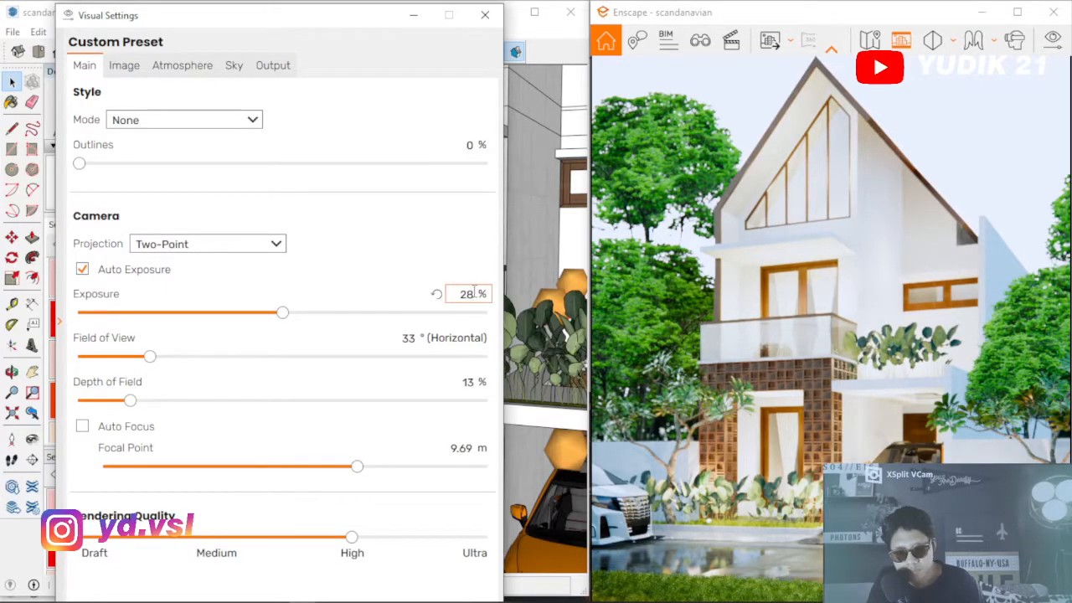
key(Return)
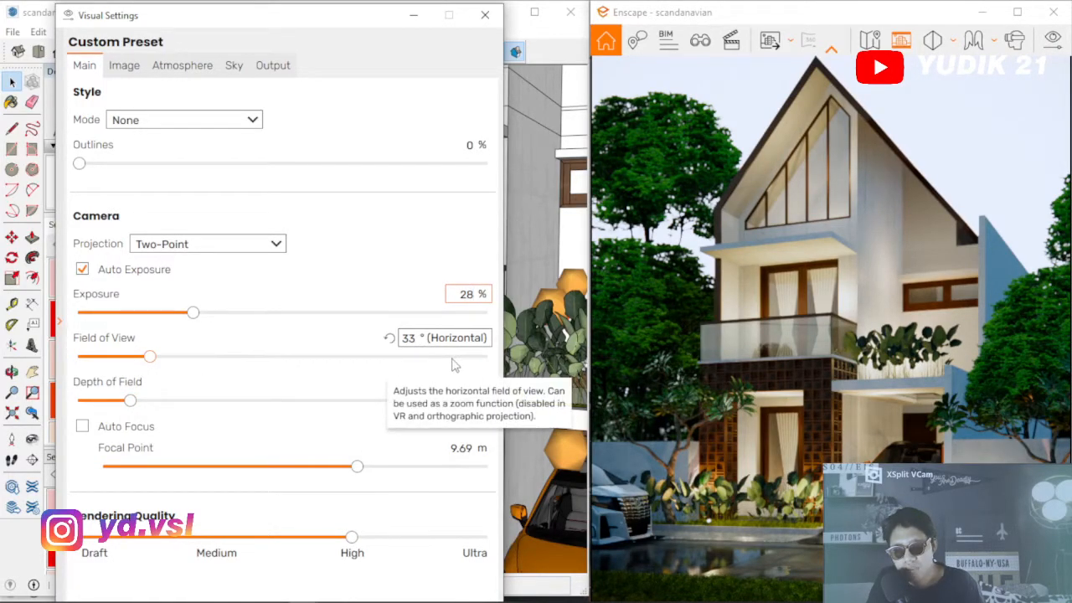
Set the camera's depth of field to 22% and its manual focal point to 16.92 m
click(771, 299)
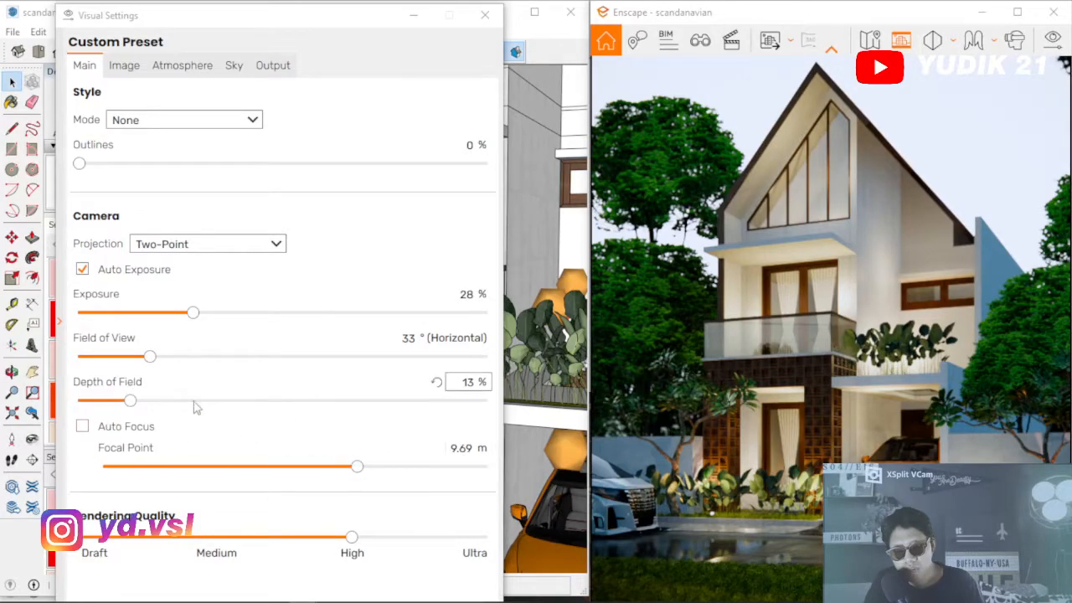
drag(358, 469, 296, 465)
click(391, 465)
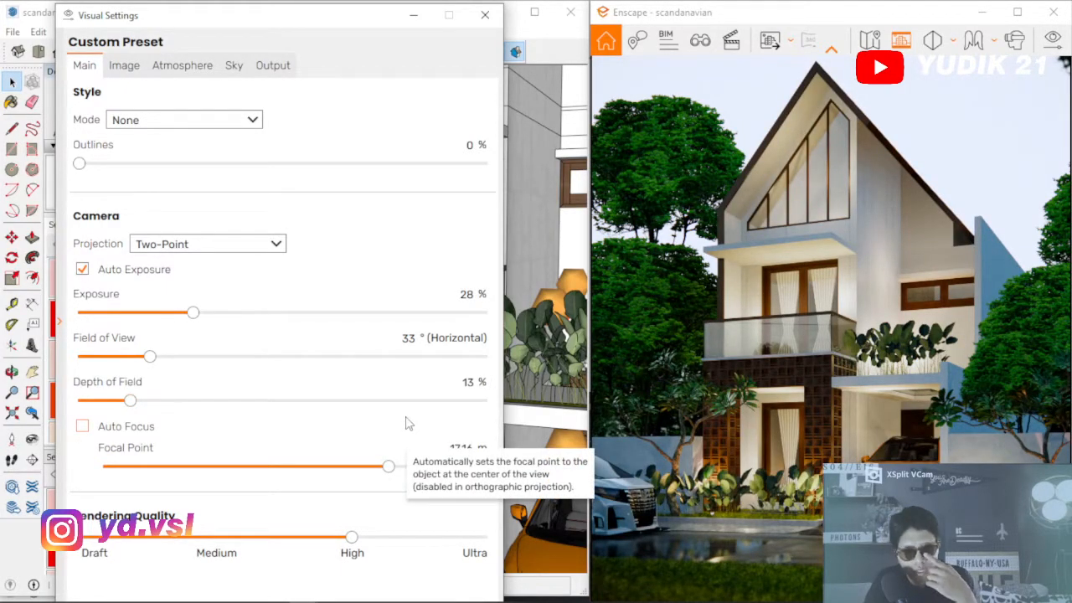
drag(130, 401, 168, 419)
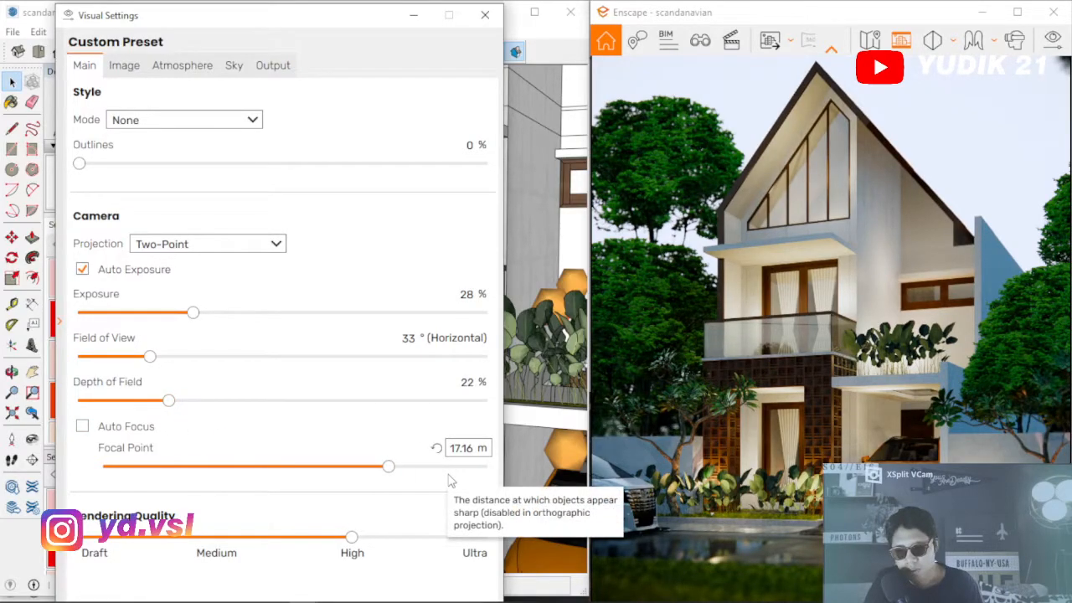
mouse_move(394, 468)
mouse_down()
mouse_move(421, 476)
mouse_move(333, 474)
mouse_move(390, 475)
mouse_up()
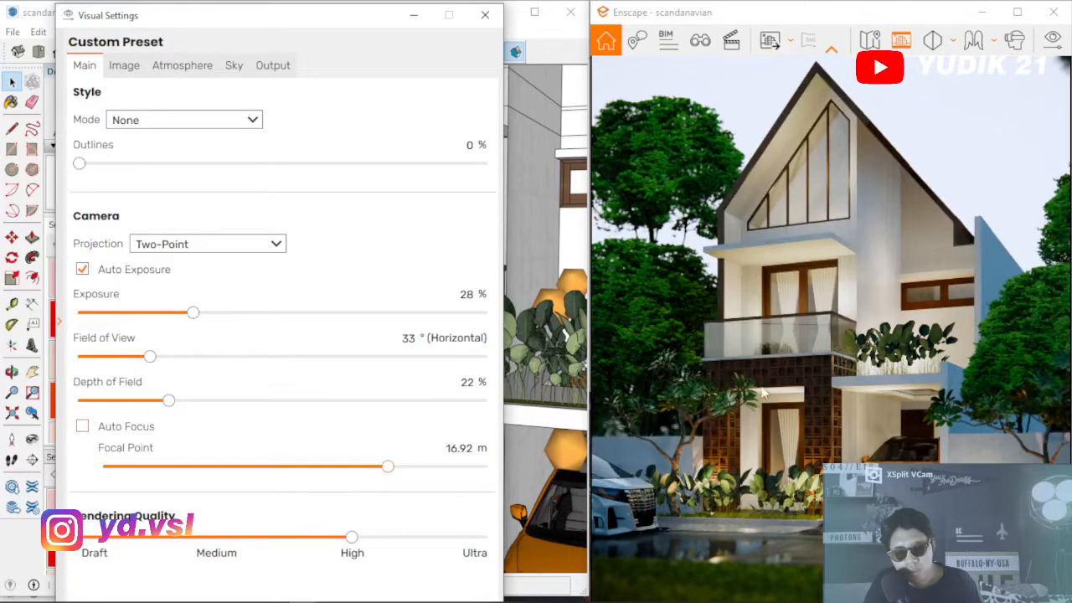
Set the bloom effect in the image settings to 7%
click(123, 65)
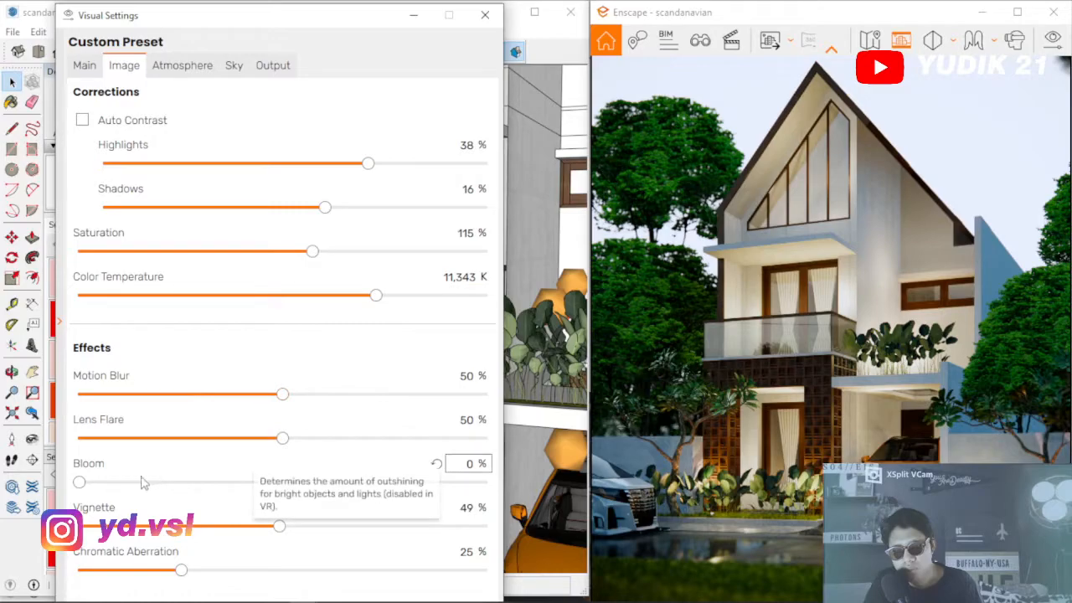
drag(82, 485, 131, 482)
drag(256, 464, 109, 460)
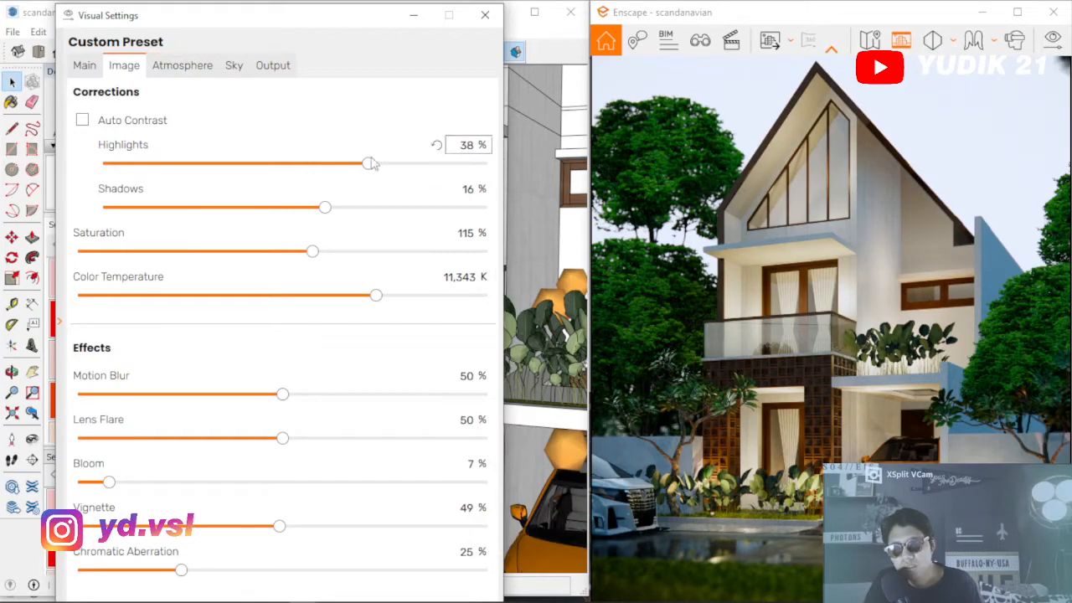
Reset the atmosphere's night sky brightness to 100% and set the shadow sharpness to 77%
click(184, 74)
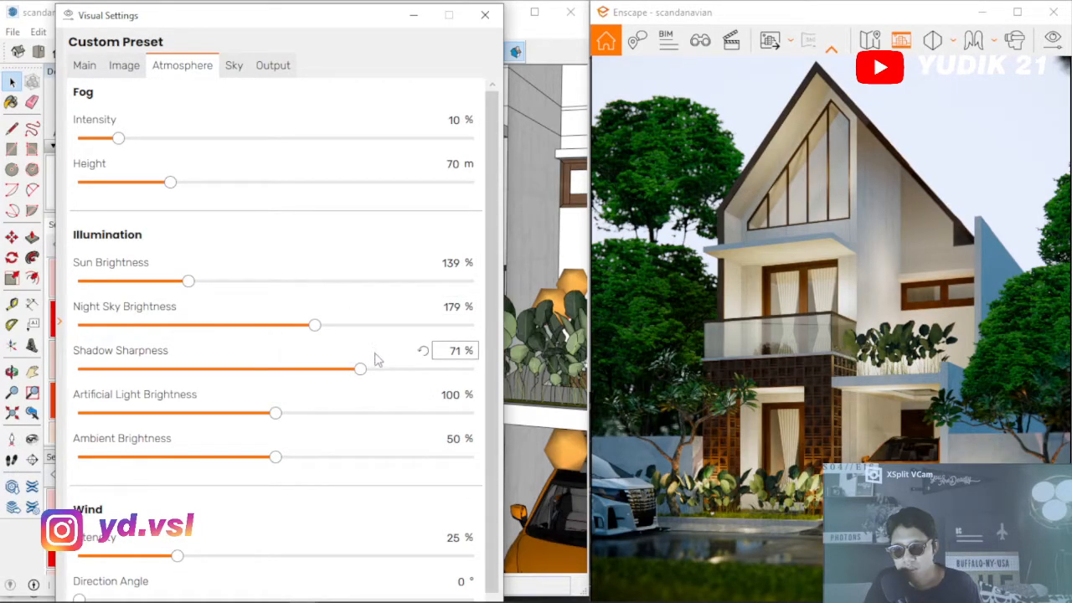
click(423, 306)
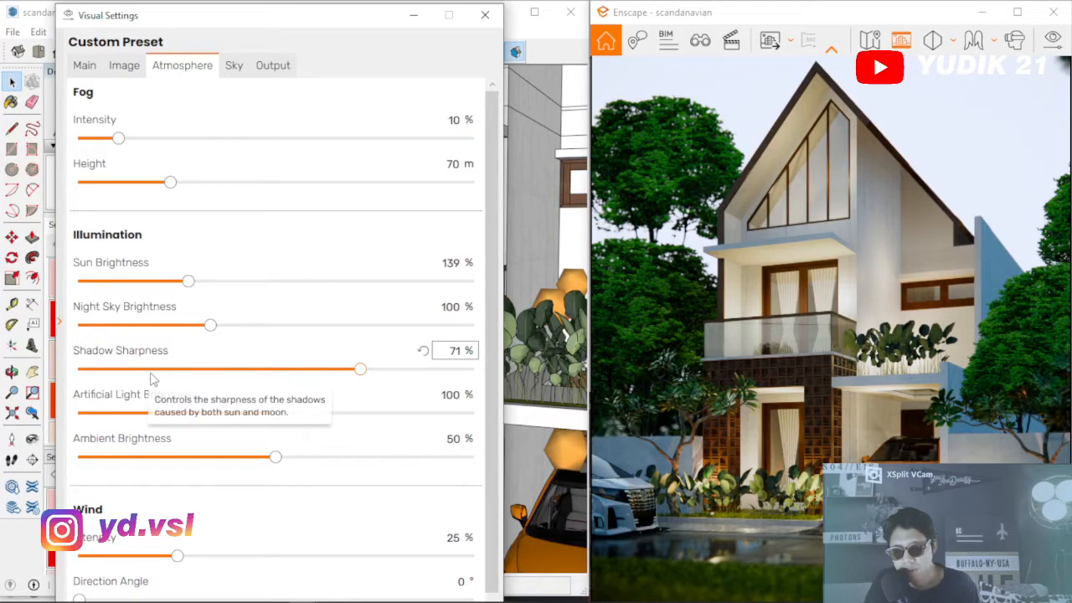
drag(359, 371, 388, 376)
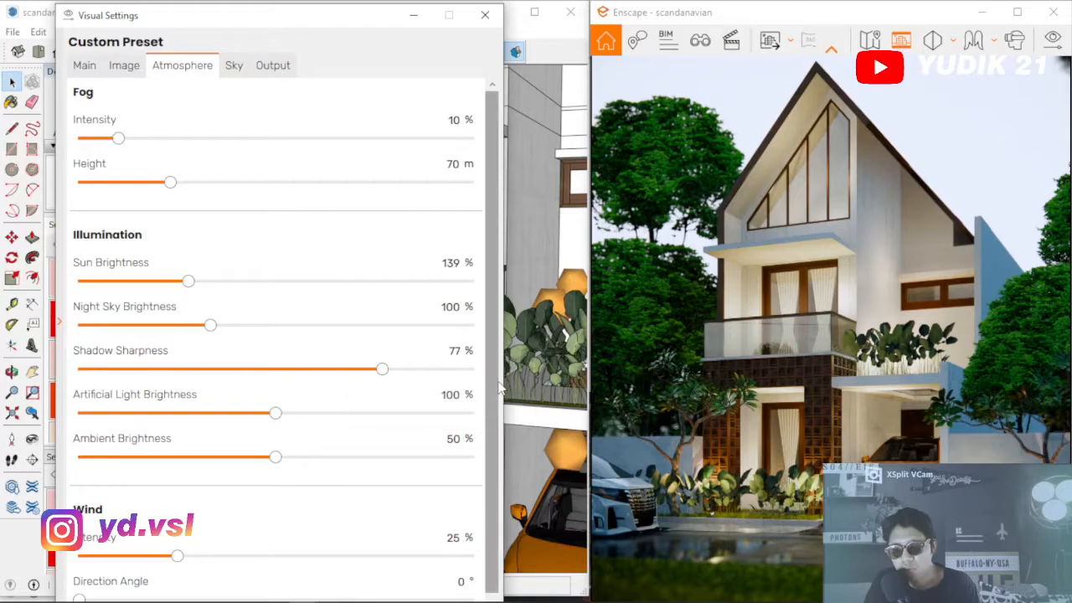
scroll(472, 419, down, 1)
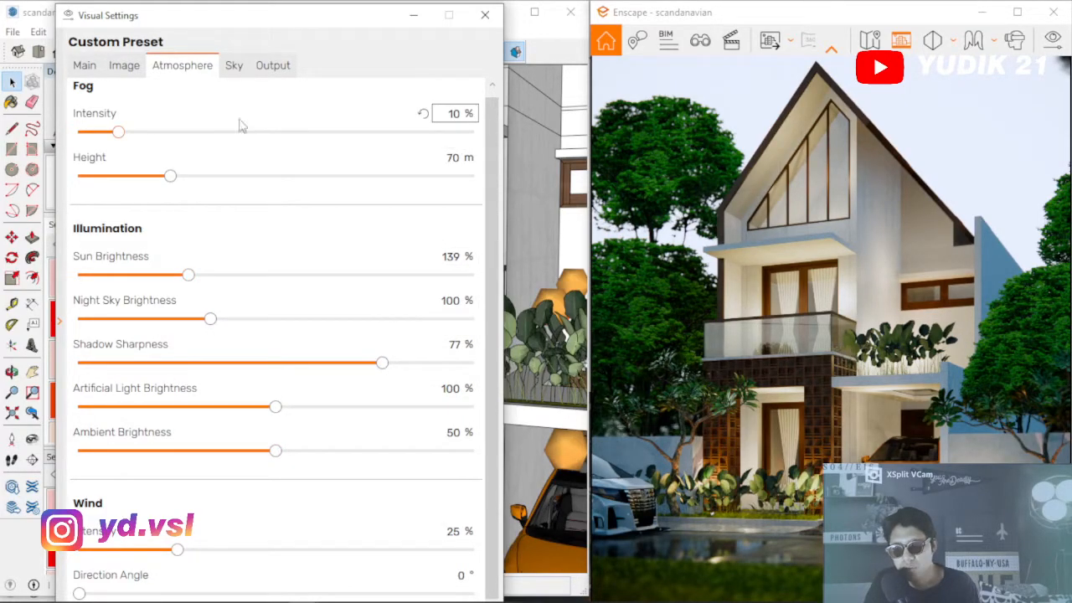
Turn off the white sky background and set the skybox's average brightness to 250,000 lux
click(234, 65)
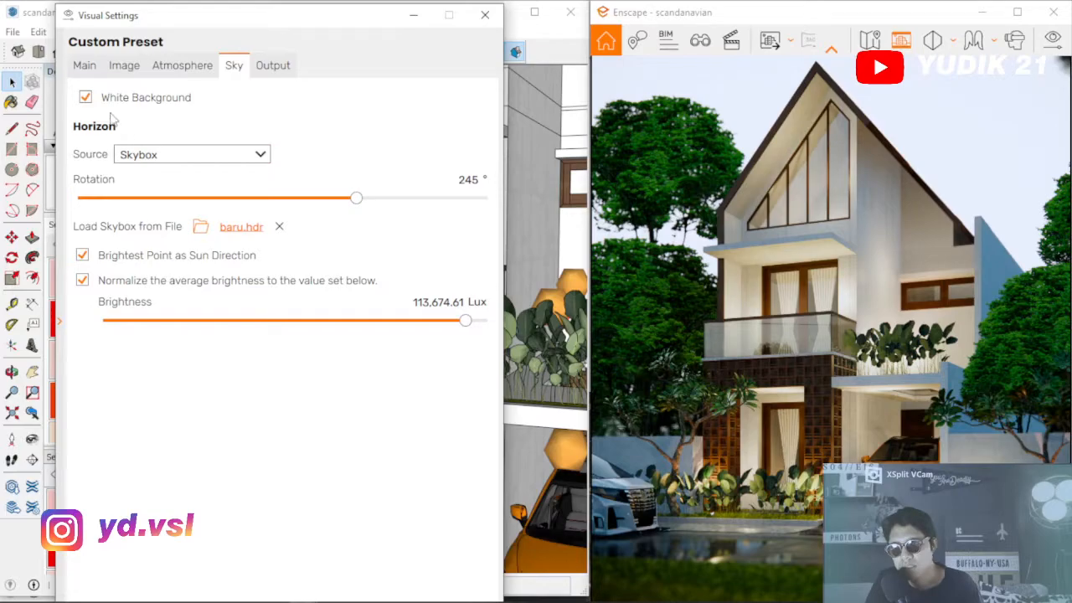
click(87, 98)
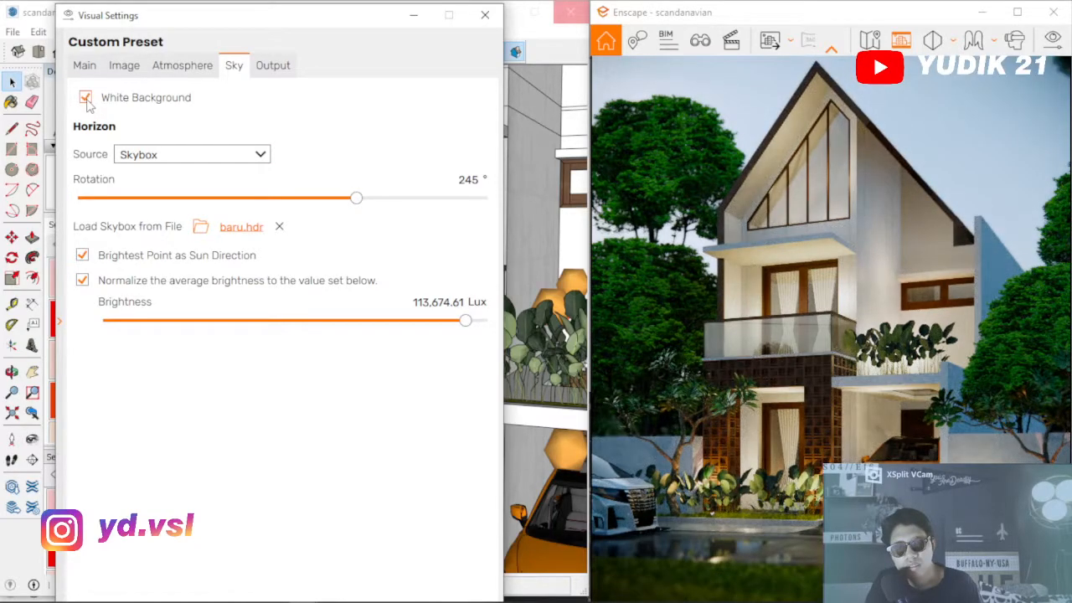
click(86, 98)
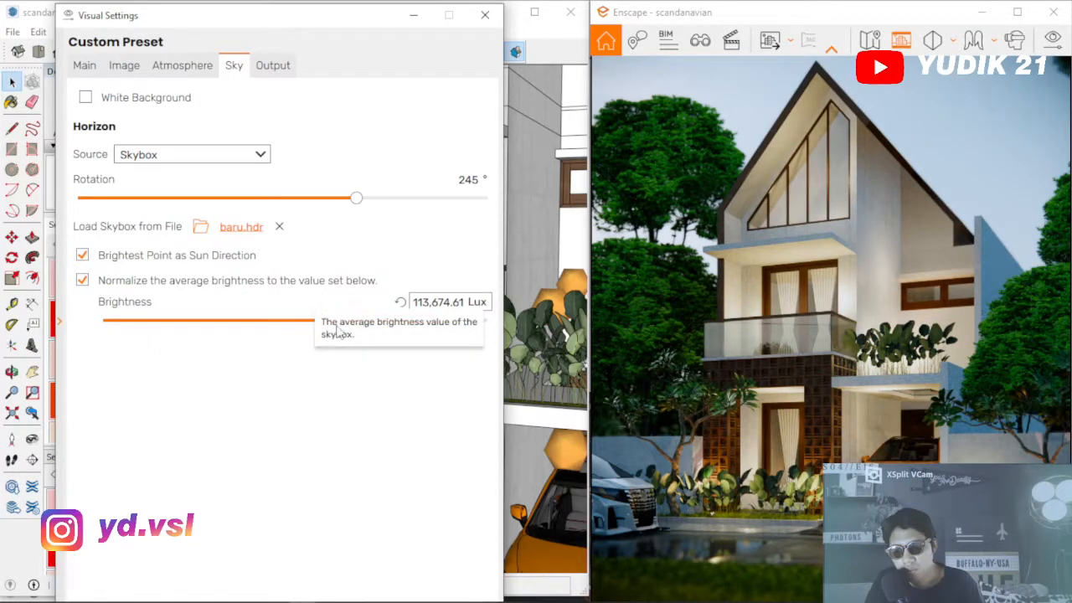
click(83, 256)
click(83, 255)
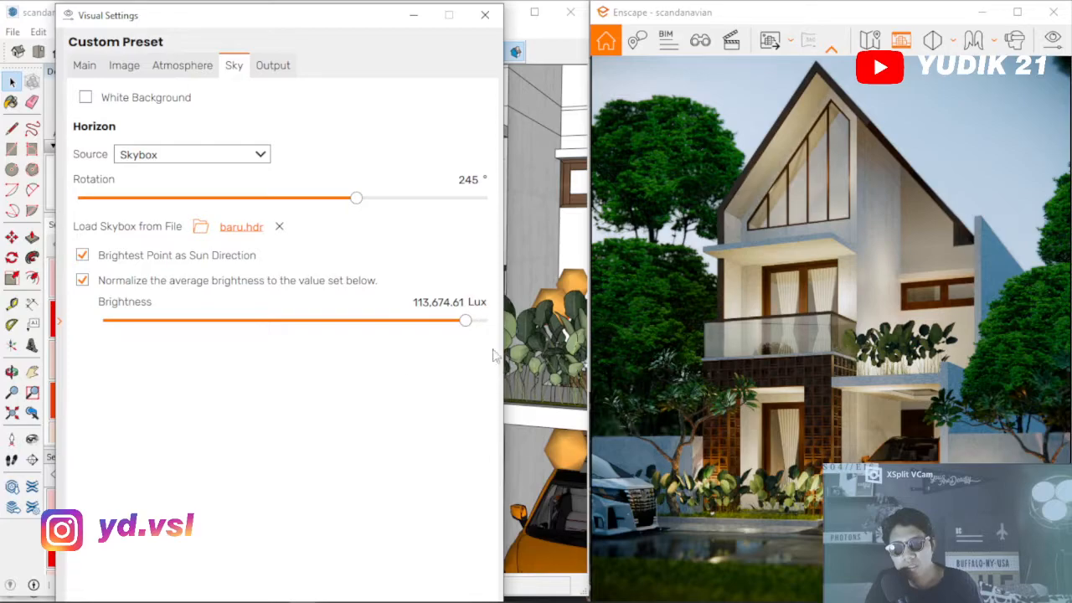
drag(465, 322, 492, 338)
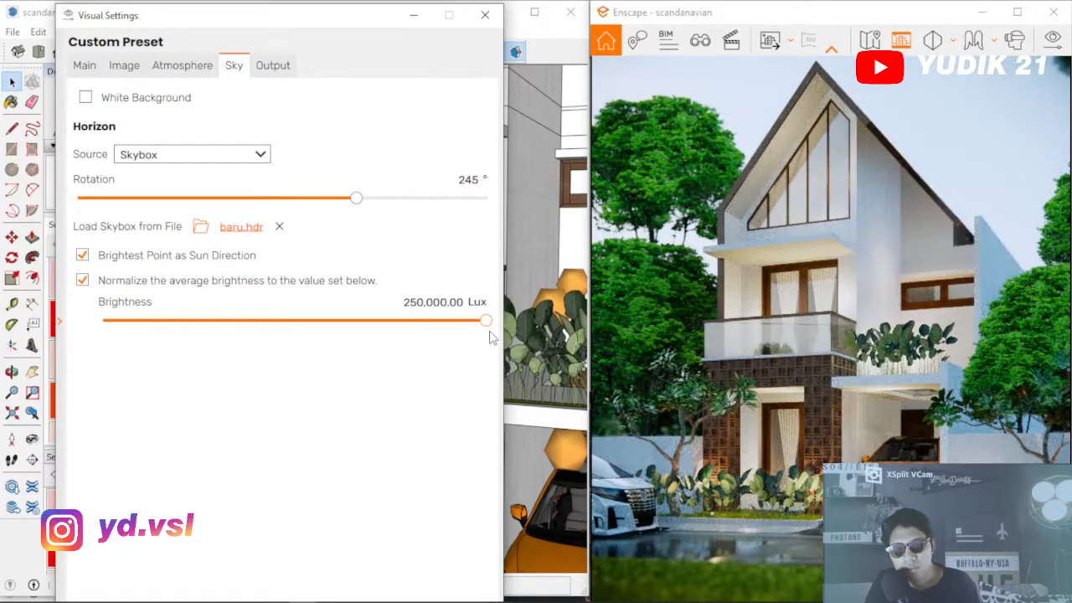
click(663, 409)
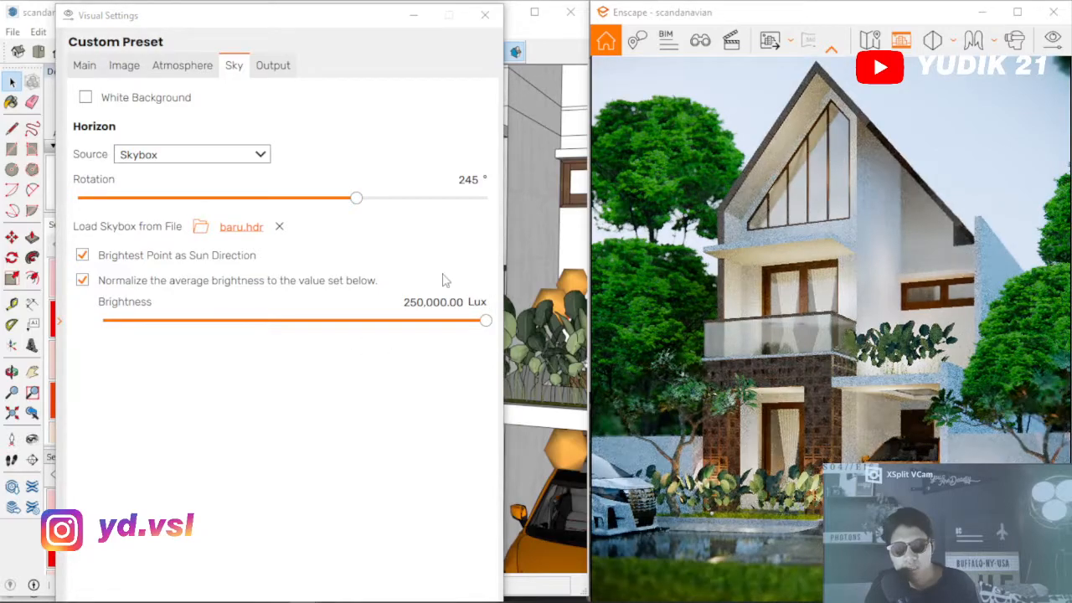
click(90, 102)
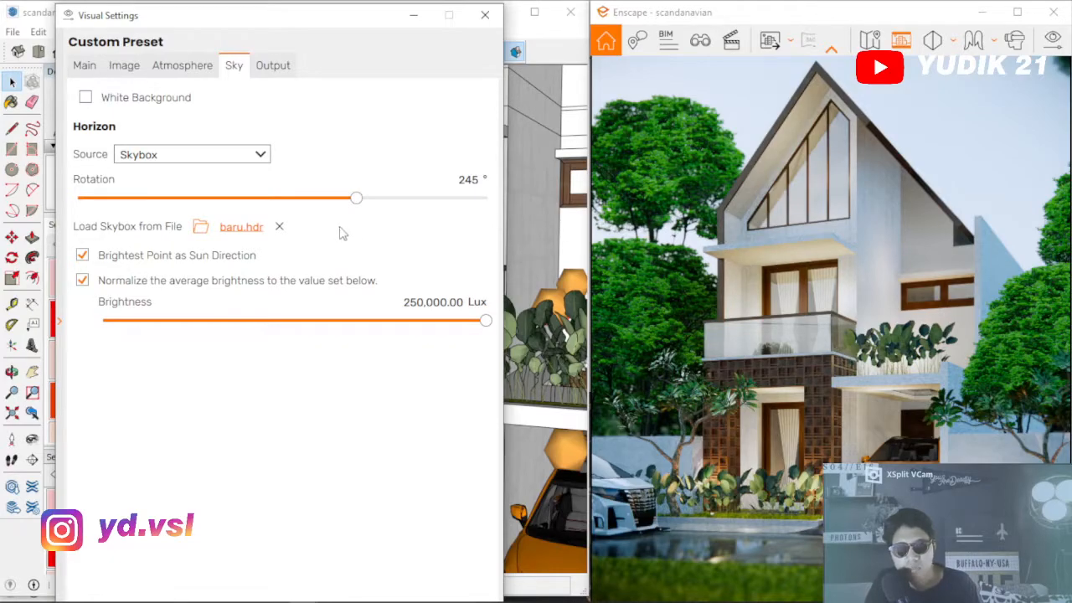
Set the output image file format to JPEG and close the Visual Settings
click(273, 67)
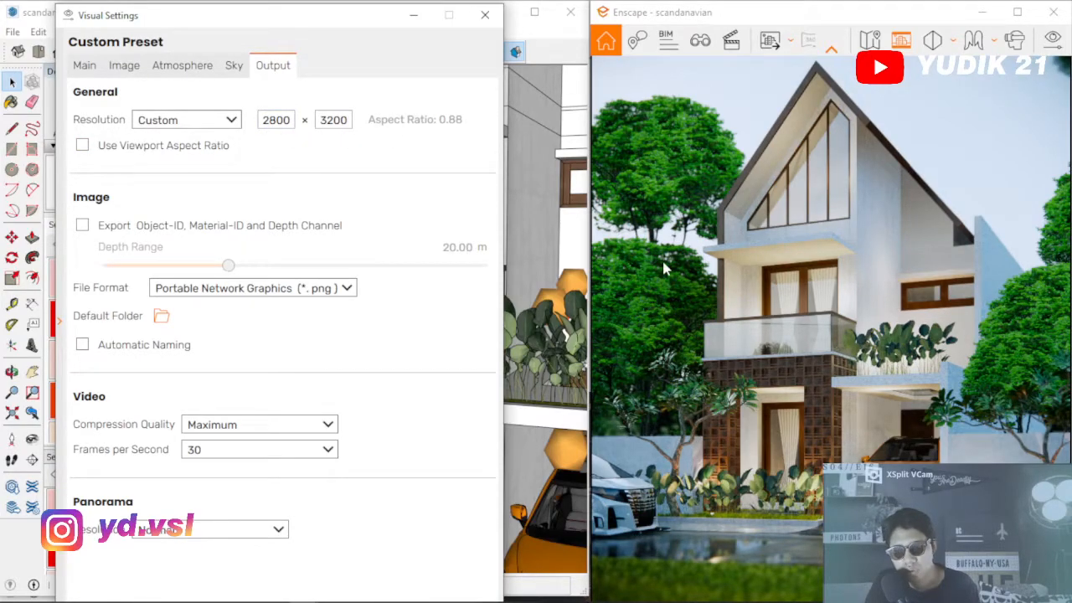
click(216, 293)
click(218, 326)
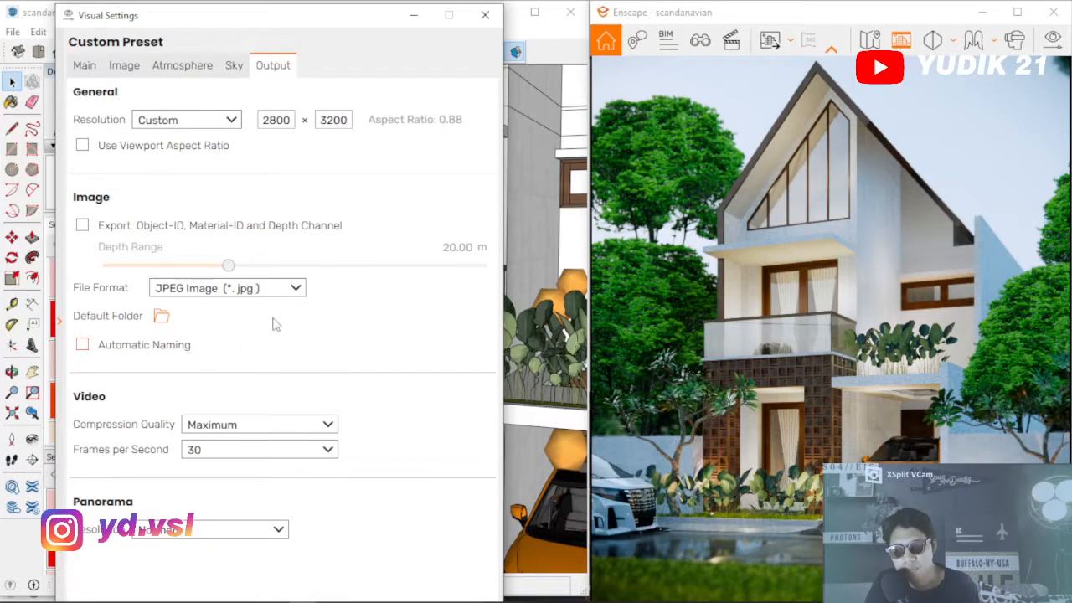
click(485, 16)
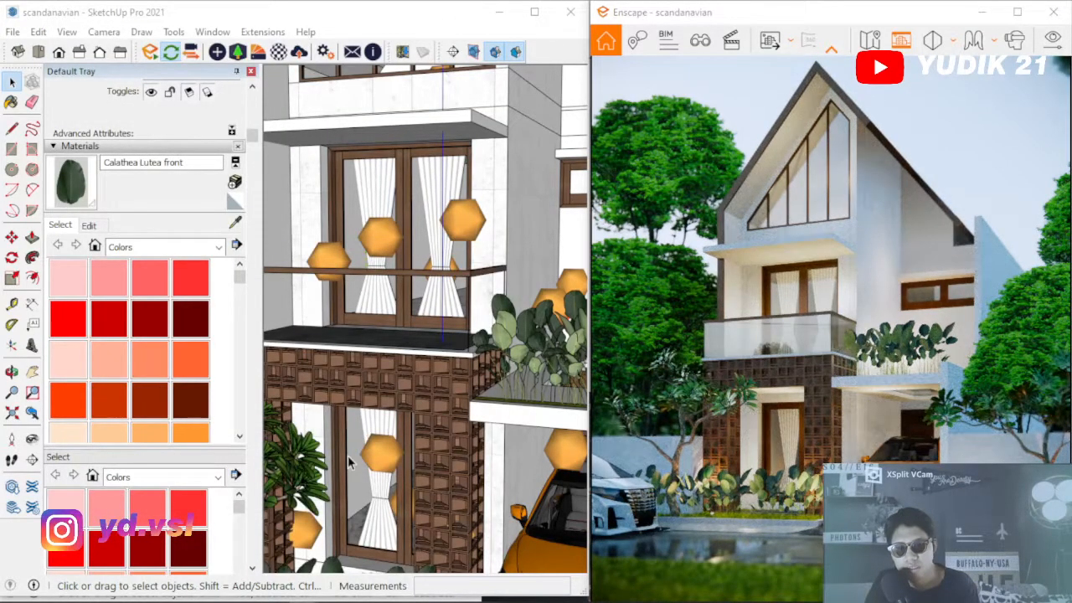
Switch to File Explorer and view the first three finished images in the scandinavian project's render folder
click(202, 591)
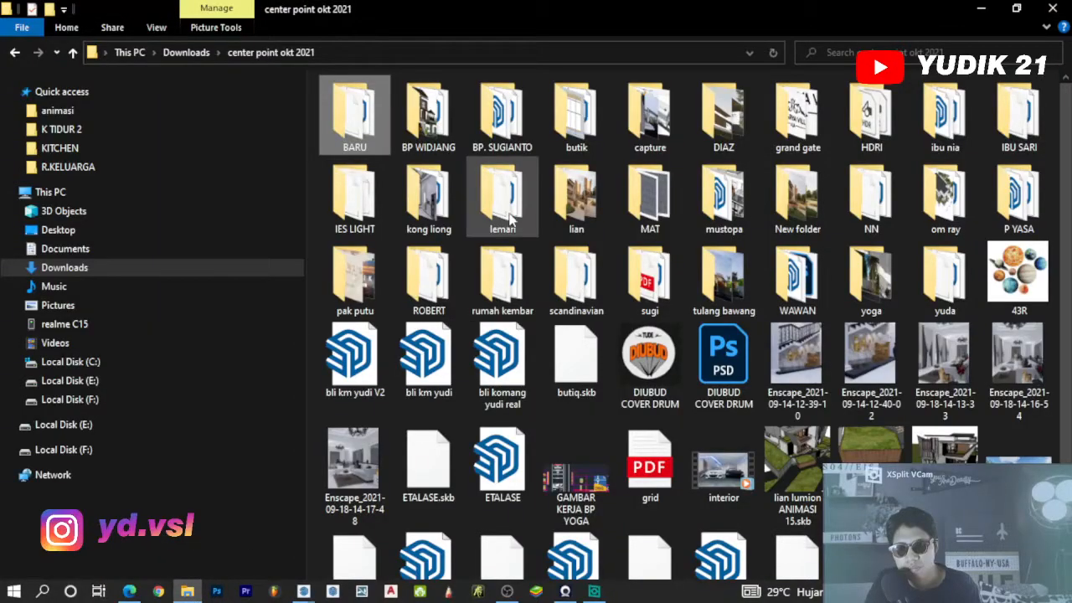
double_click(564, 281)
double_click(389, 119)
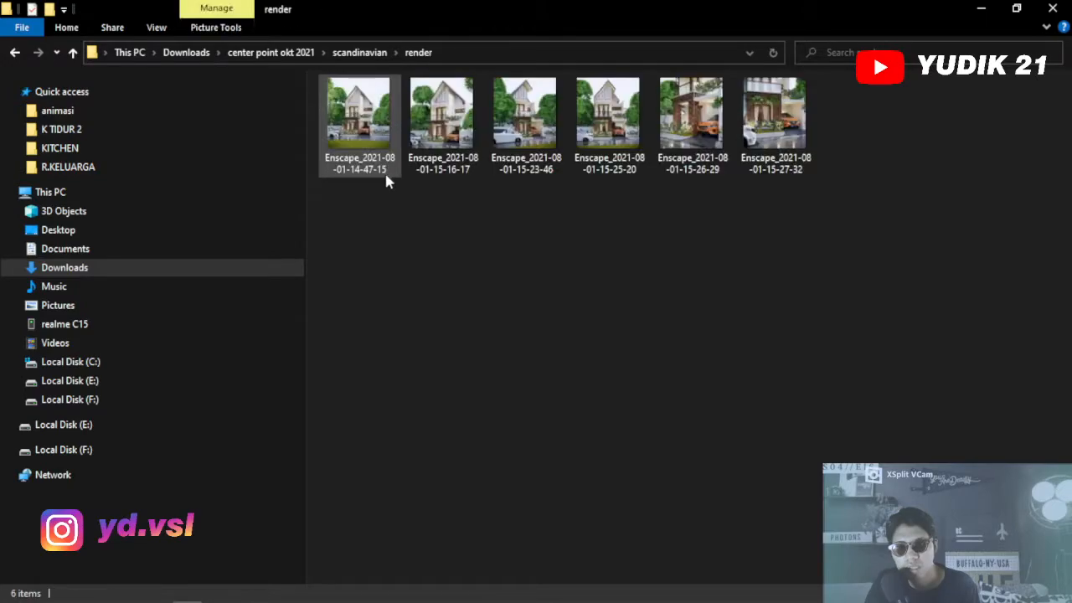
double_click(364, 126)
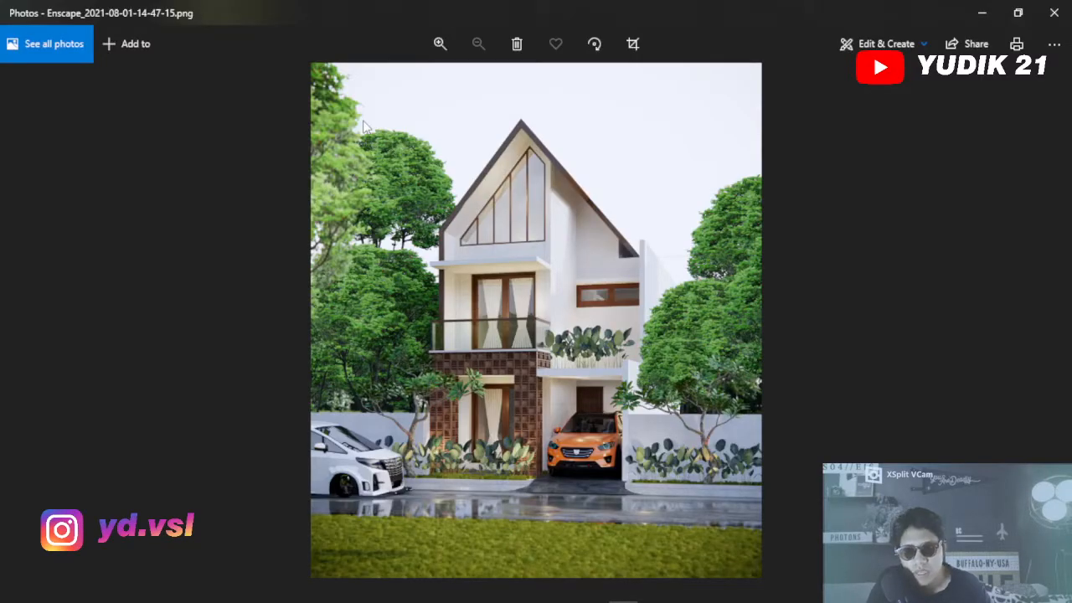
key(Right)
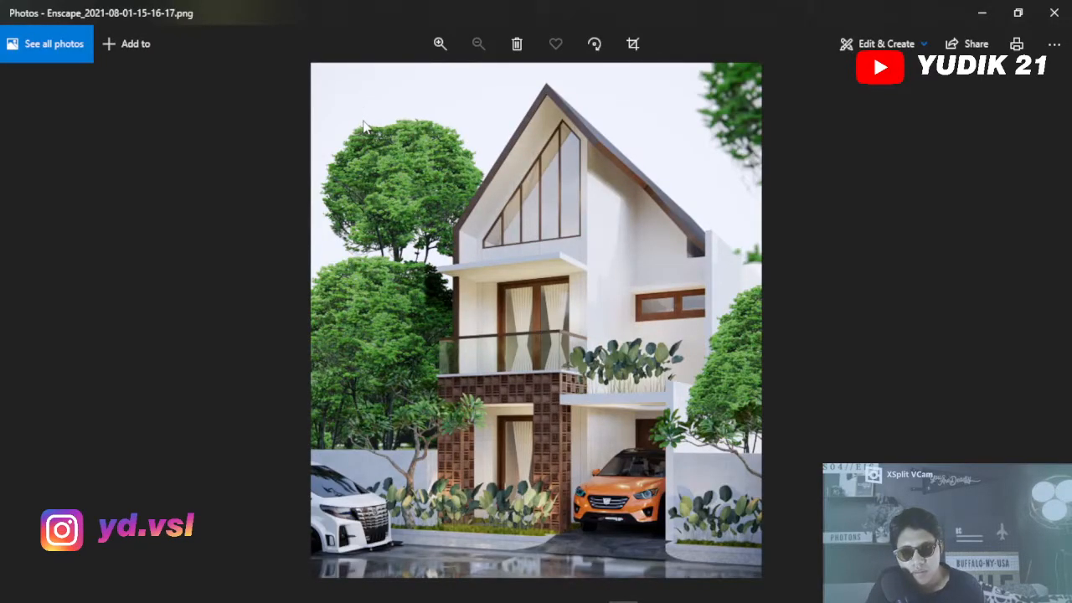
key(Right)
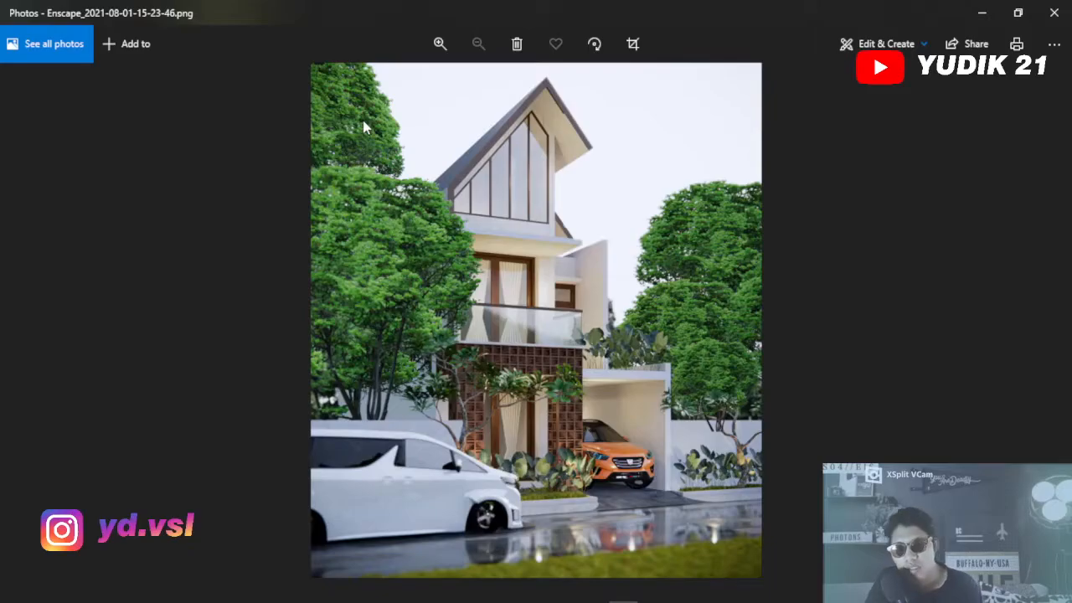
click(1054, 12)
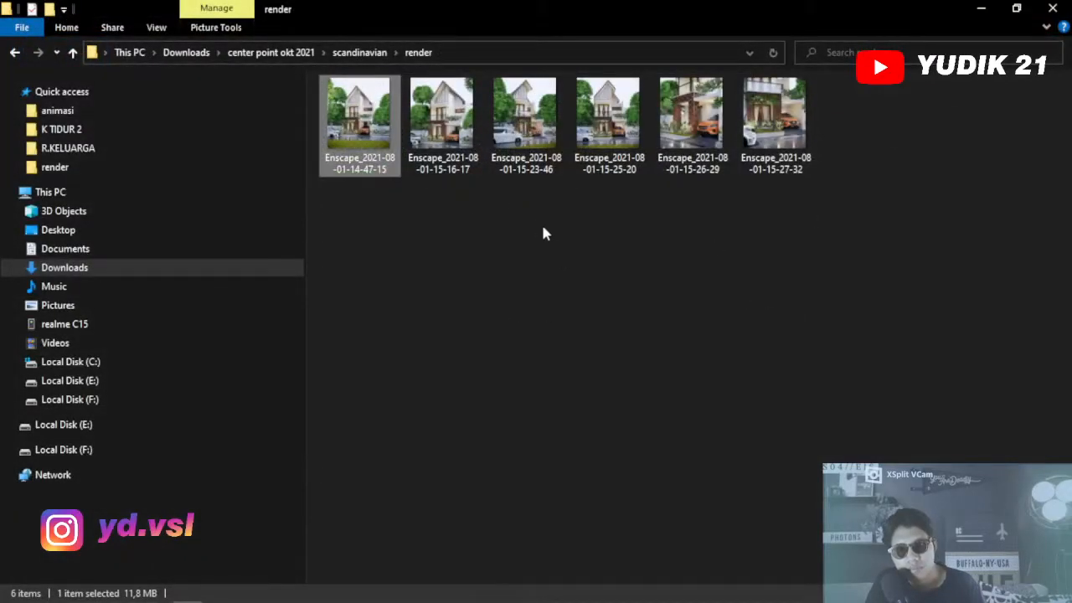
click(980, 9)
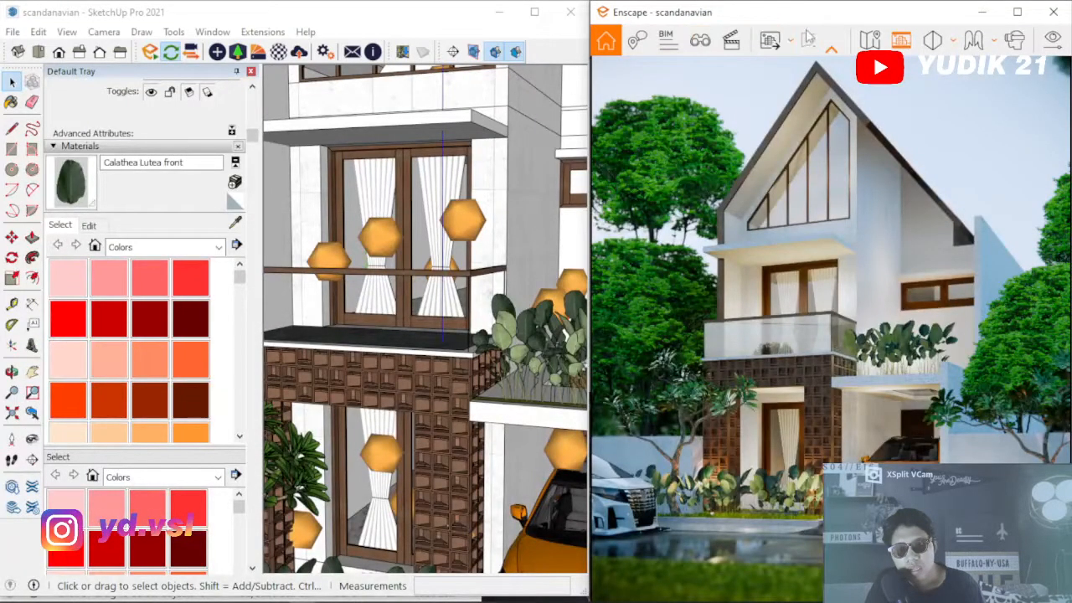
Reopen the Visual Settings and enable the white background for the sky
click(1053, 39)
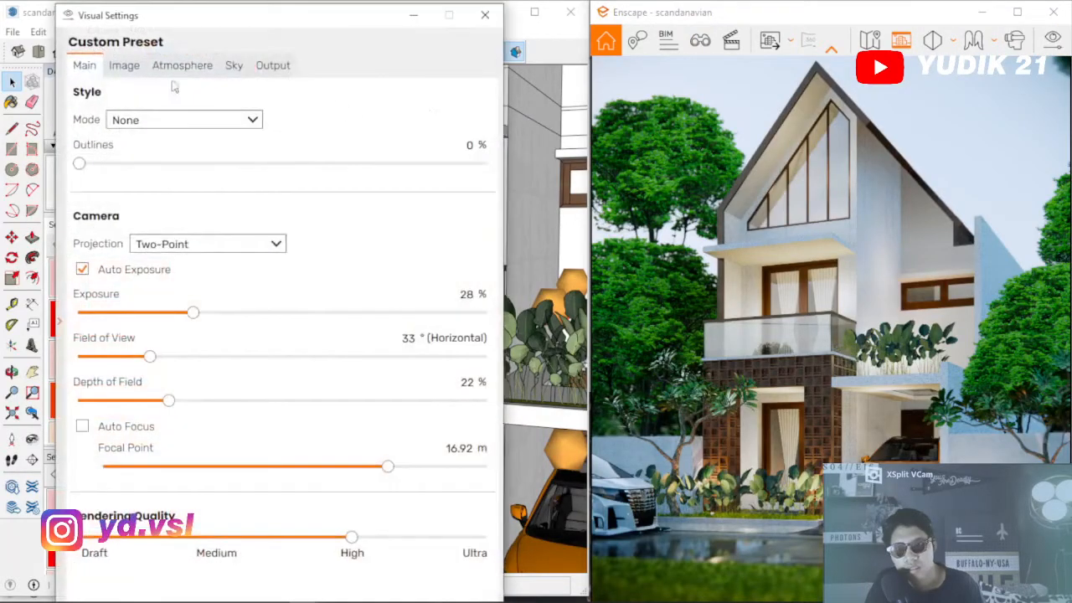
click(291, 67)
click(237, 67)
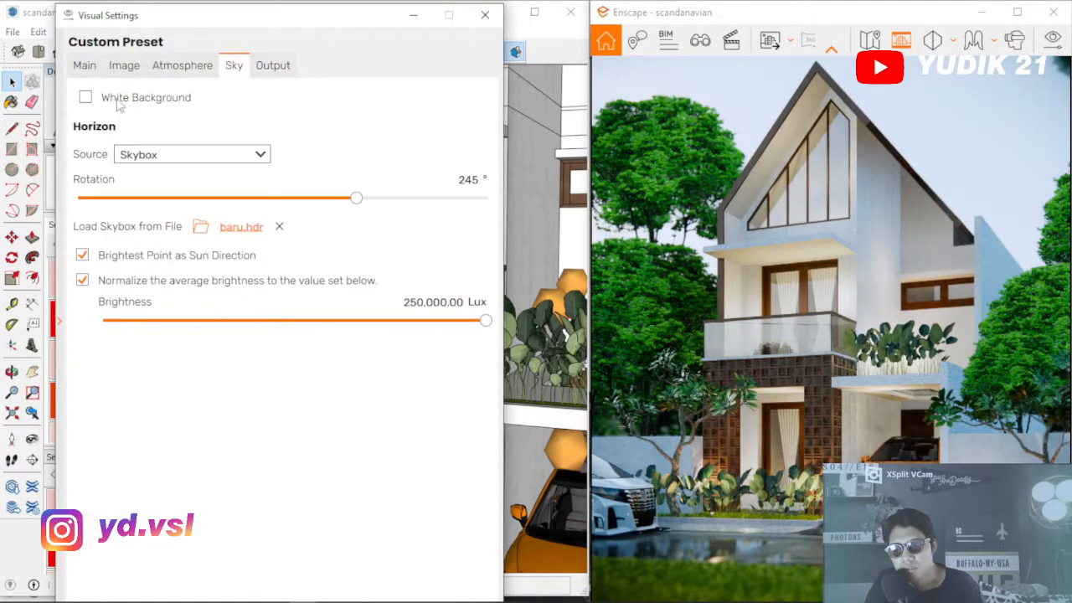
click(85, 98)
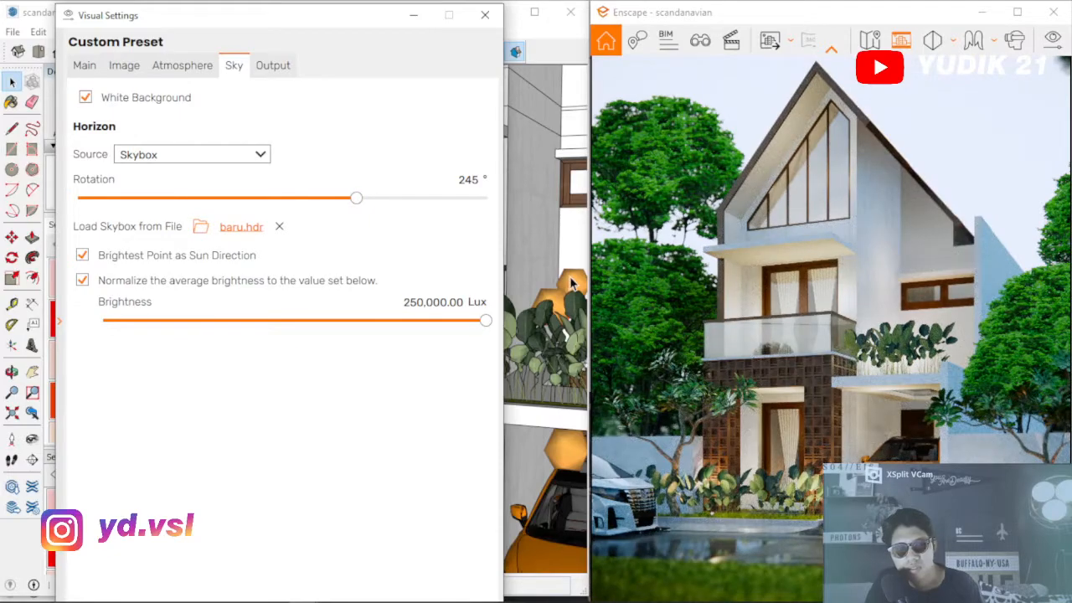
Turn off the white background for the sky so the baru.hdr skybox is used as the backdrop
click(87, 99)
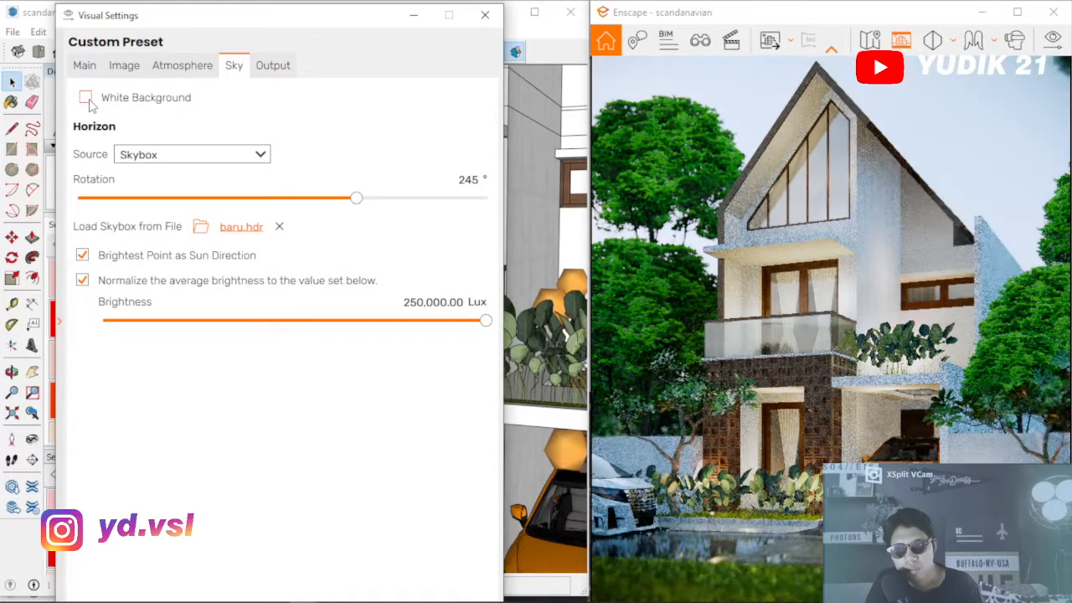
click(87, 98)
click(87, 98)
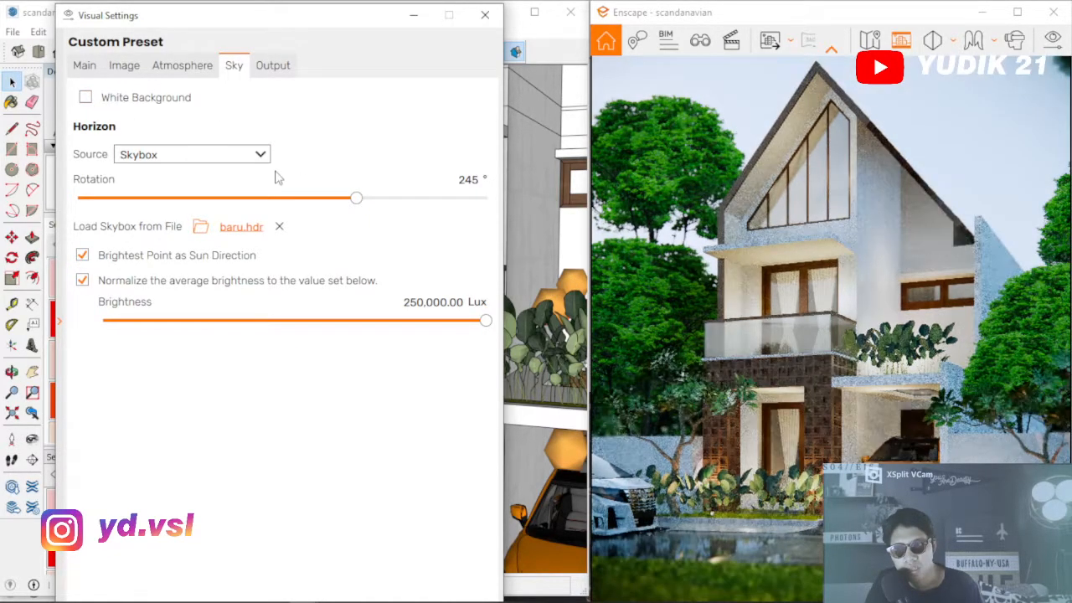
Render the current Enscape view and save it as a JPEG in the scandinavian folder under Downloads, center point okt 2021
click(829, 323)
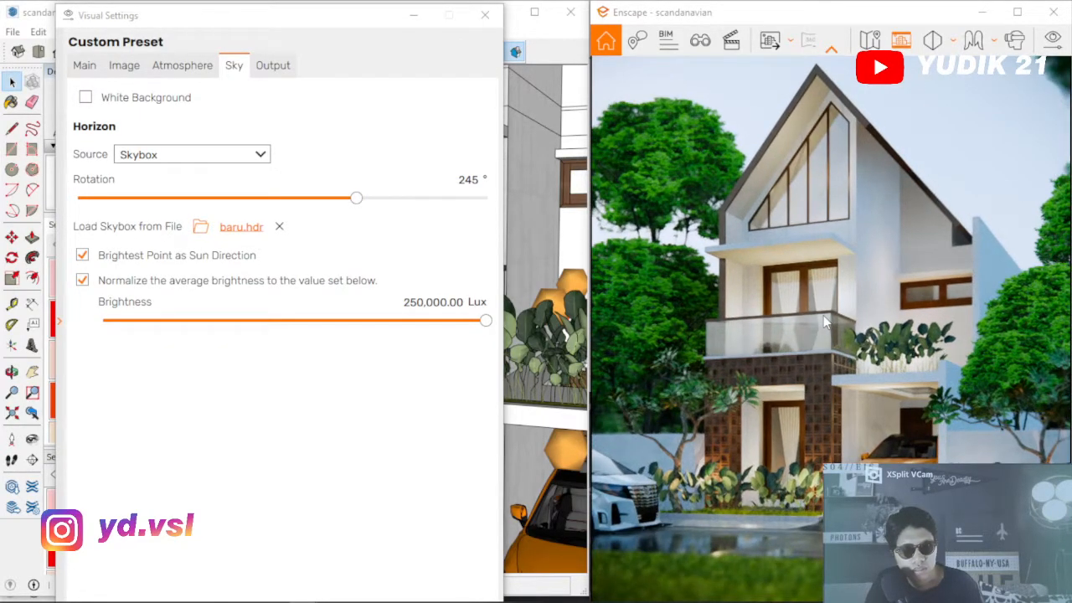
key(shift+F11)
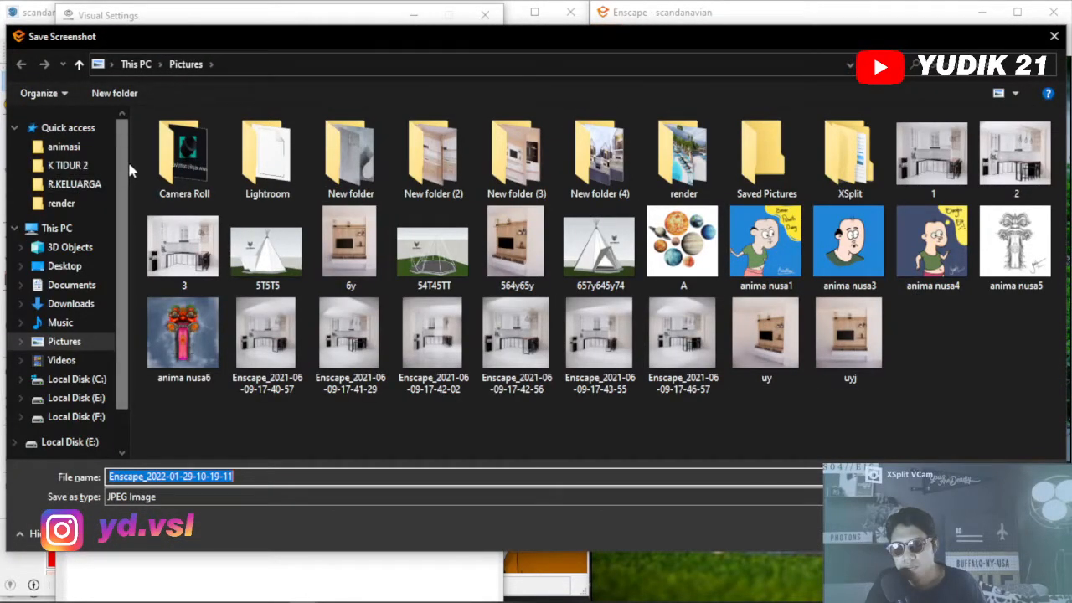
click(70, 304)
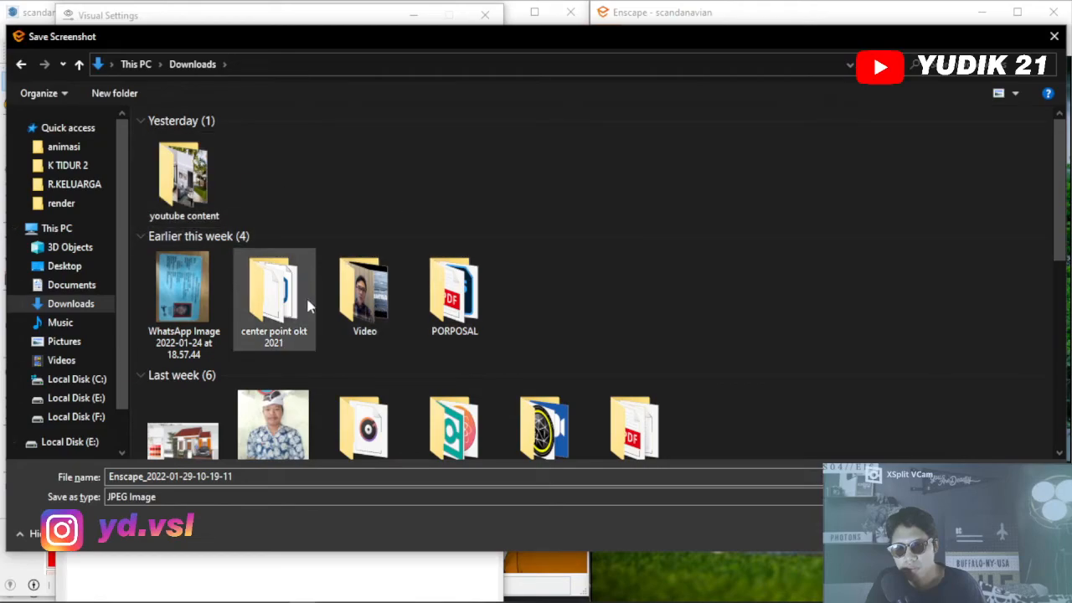
double_click(285, 302)
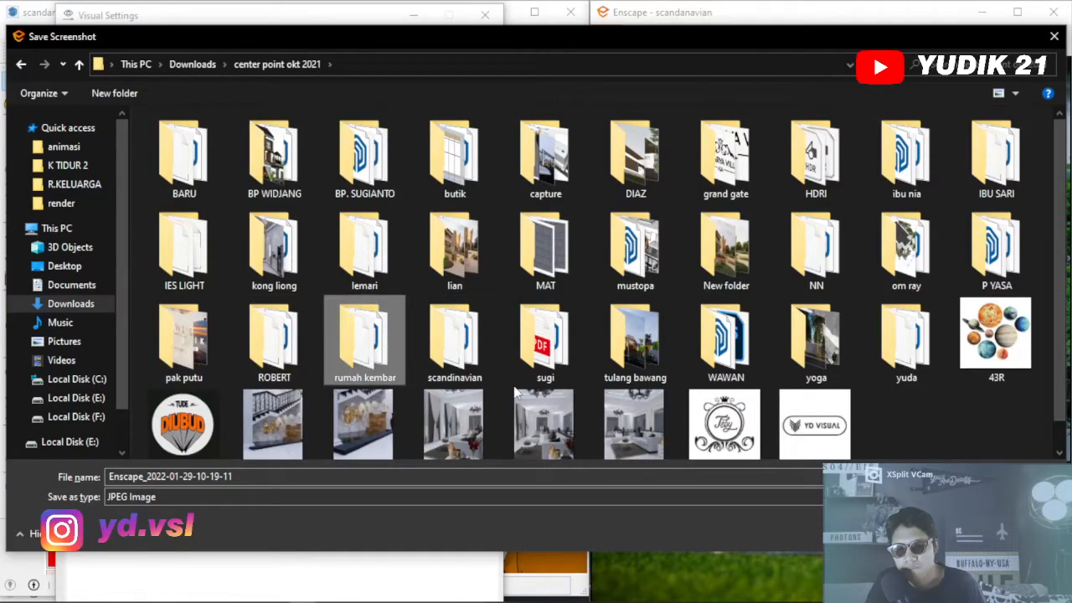
double_click(462, 347)
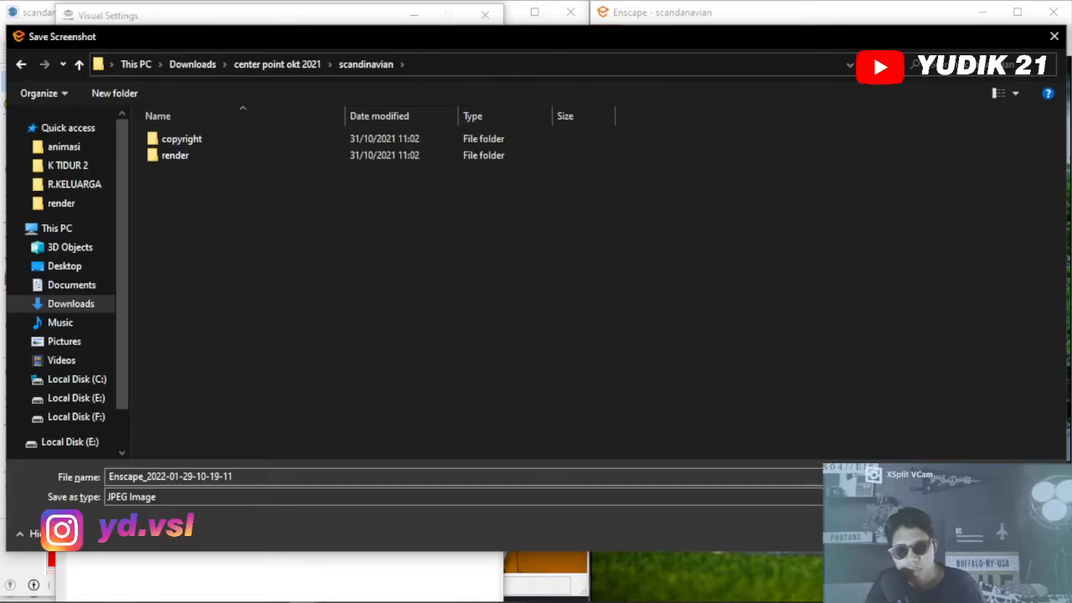
key(Return)
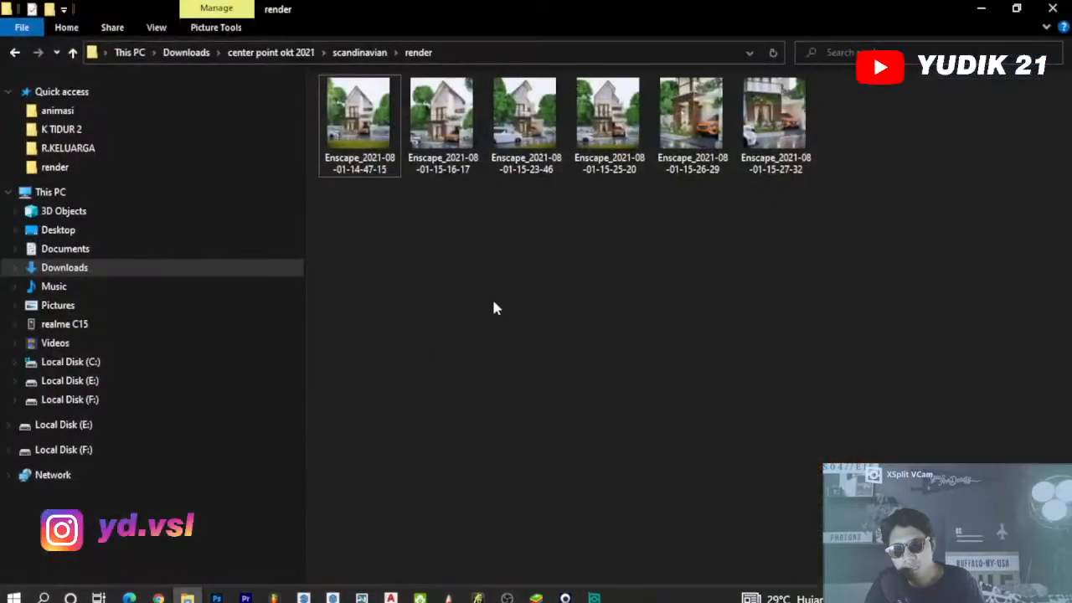
Open the newly saved render from the scandinavian folder and examine the roof gable and ground-floor facade up close
click(354, 52)
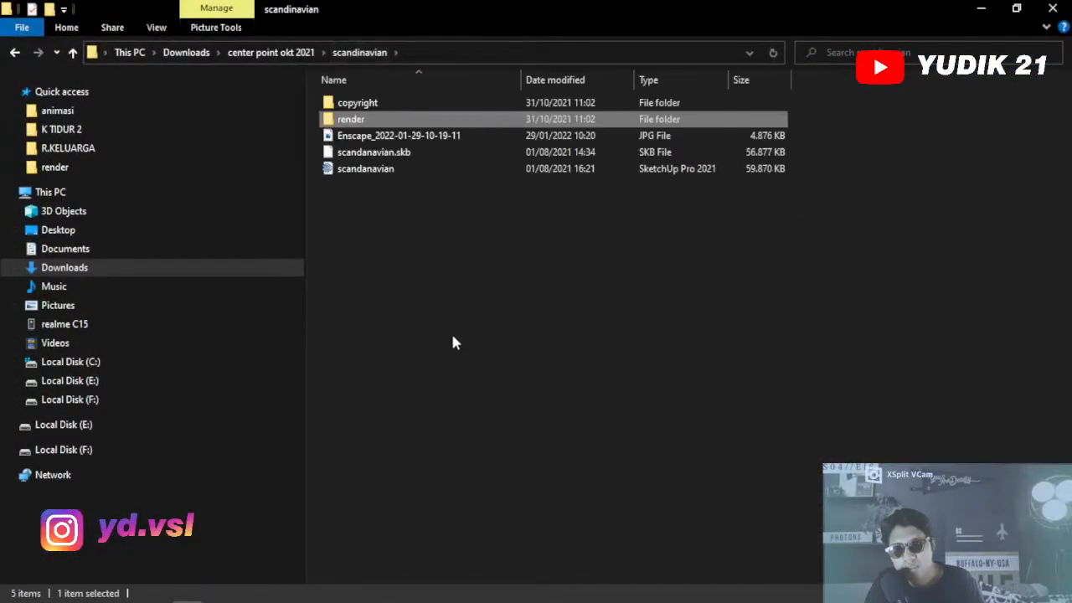
double_click(367, 138)
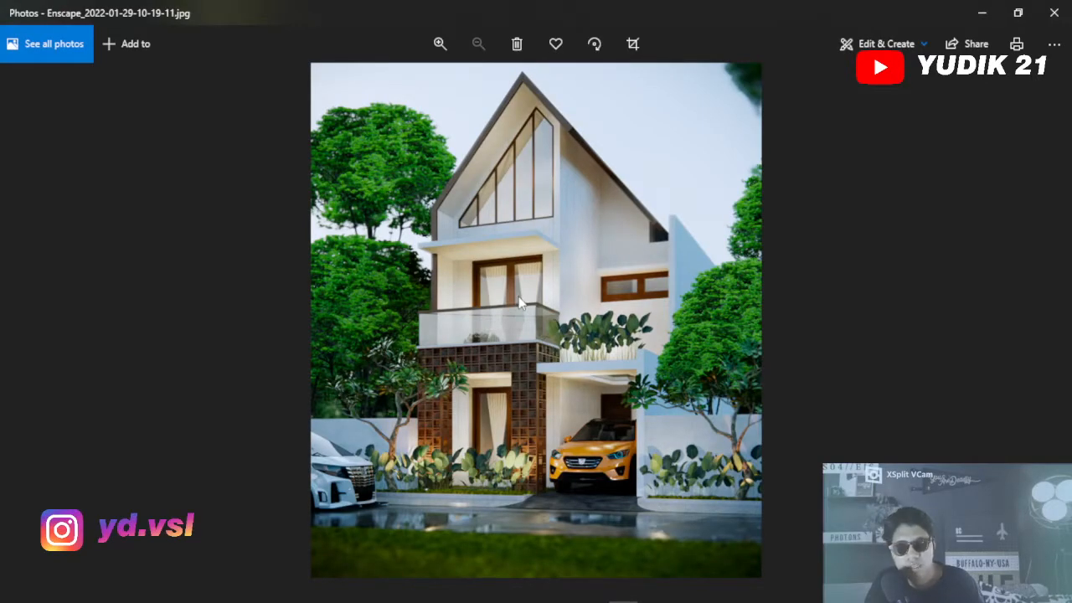
click(439, 44)
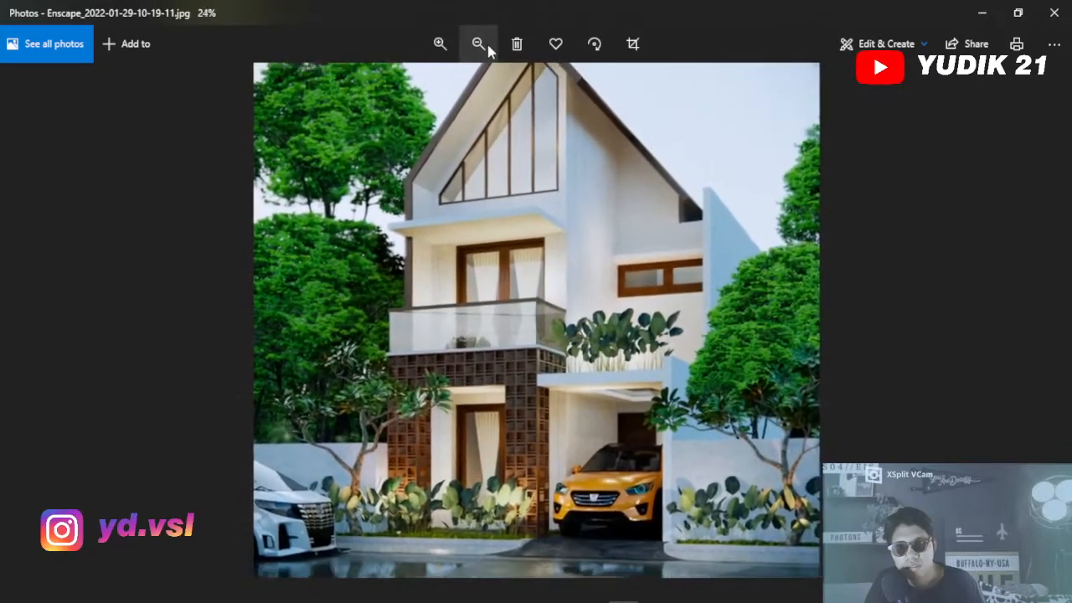
click(484, 45)
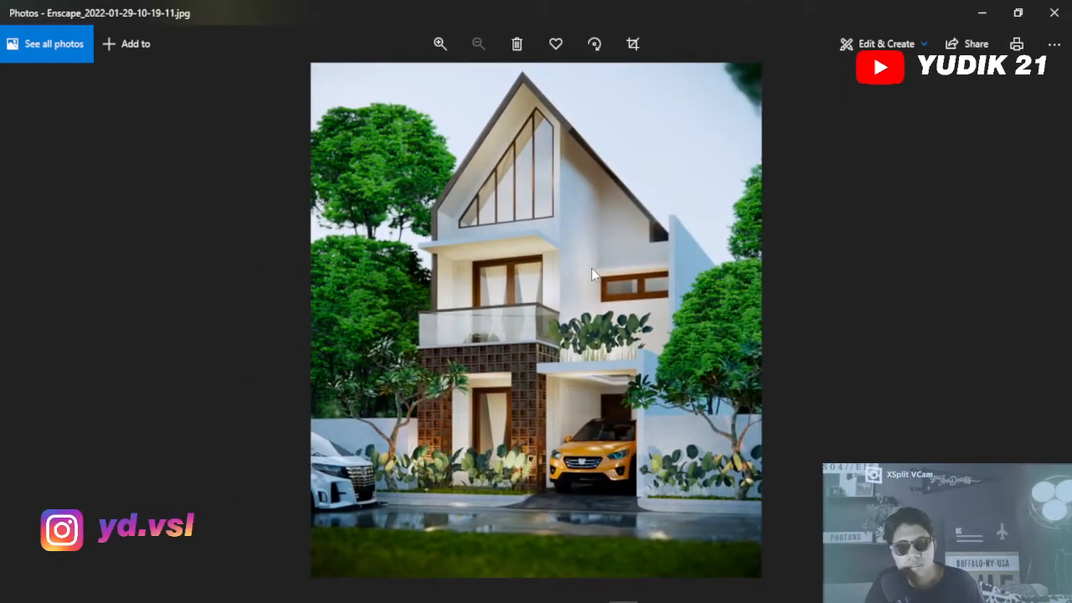
scroll(592, 274, up, 5)
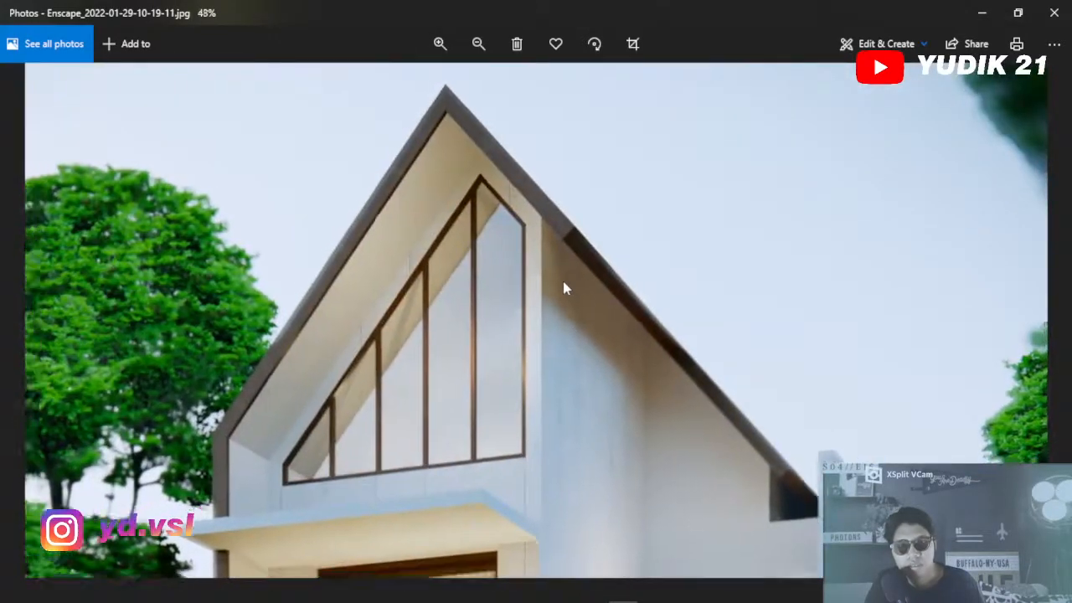
scroll(563, 288, down, 5)
scroll(546, 487, up, 5)
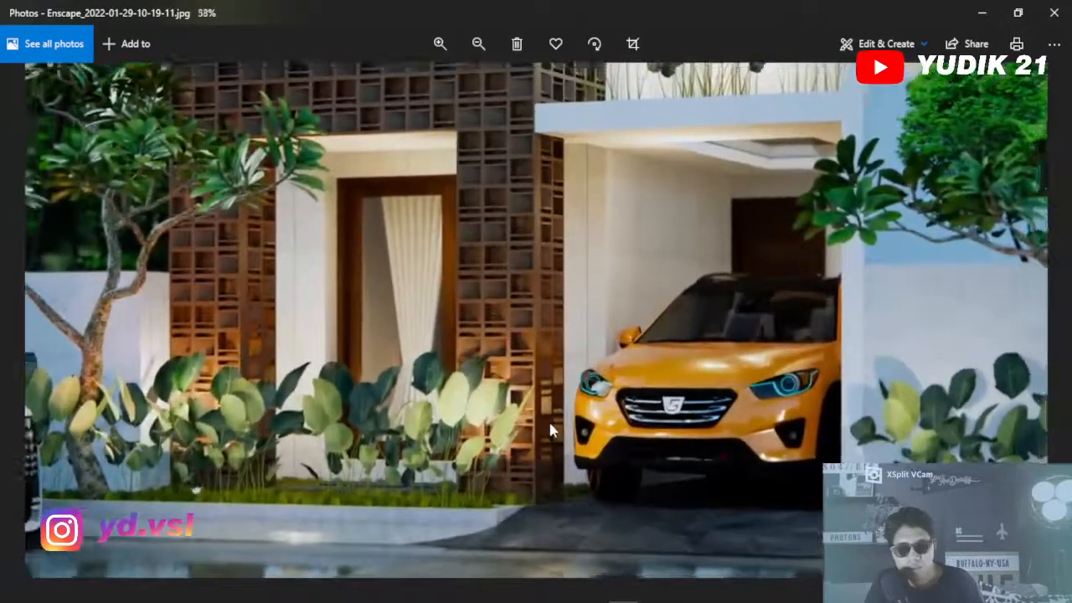
scroll(552, 431, down, 3)
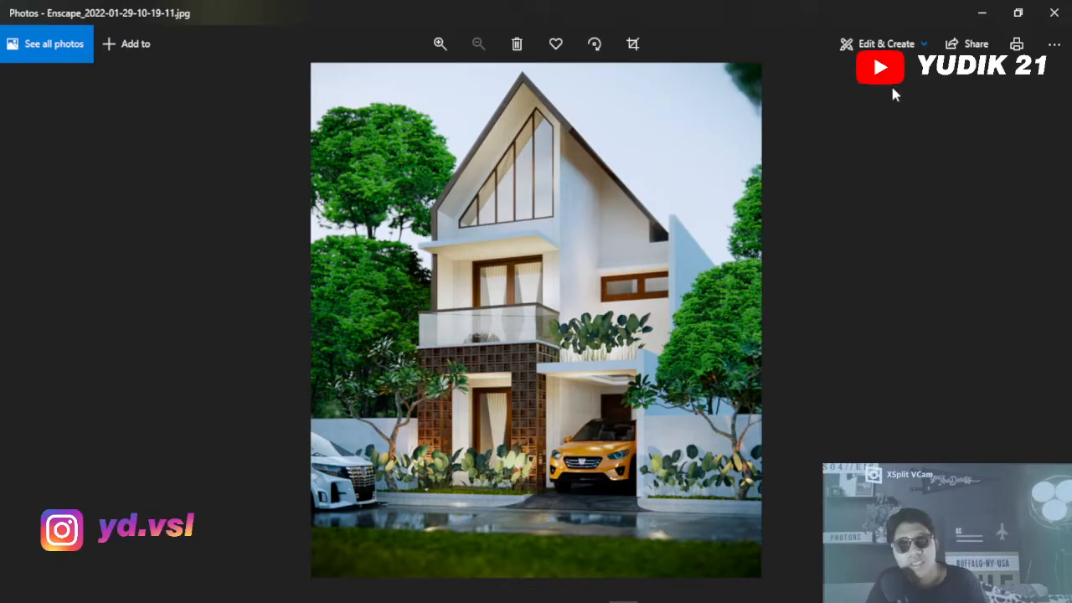
Minimize the image viewer, File Explorer, Enscape and scandanavian model windows, and switch to OBS
click(982, 12)
click(982, 12)
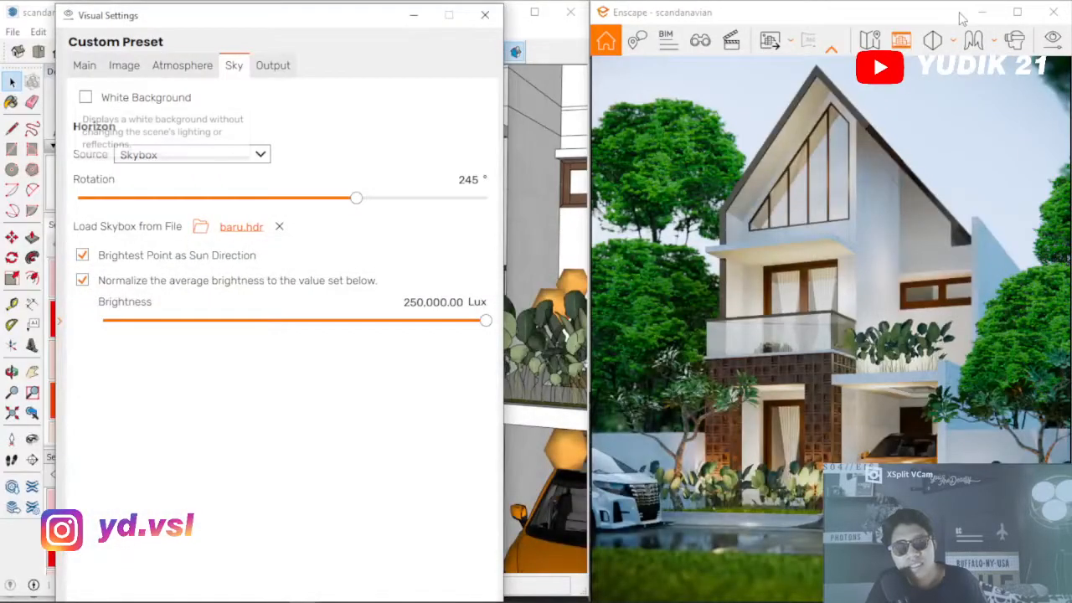
click(982, 12)
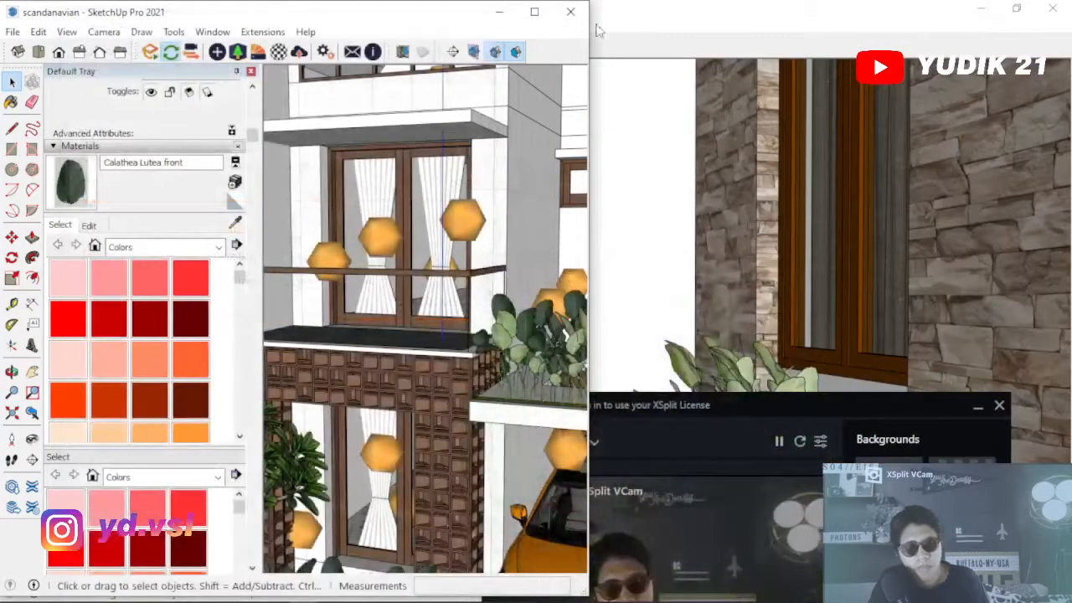
click(498, 12)
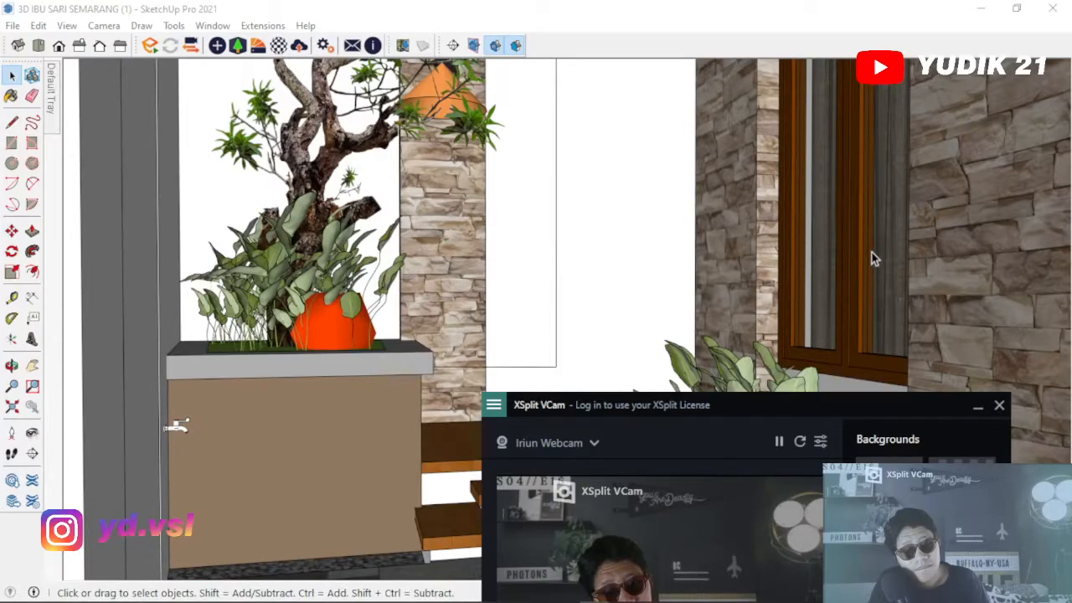
mouse_move(363, 597)
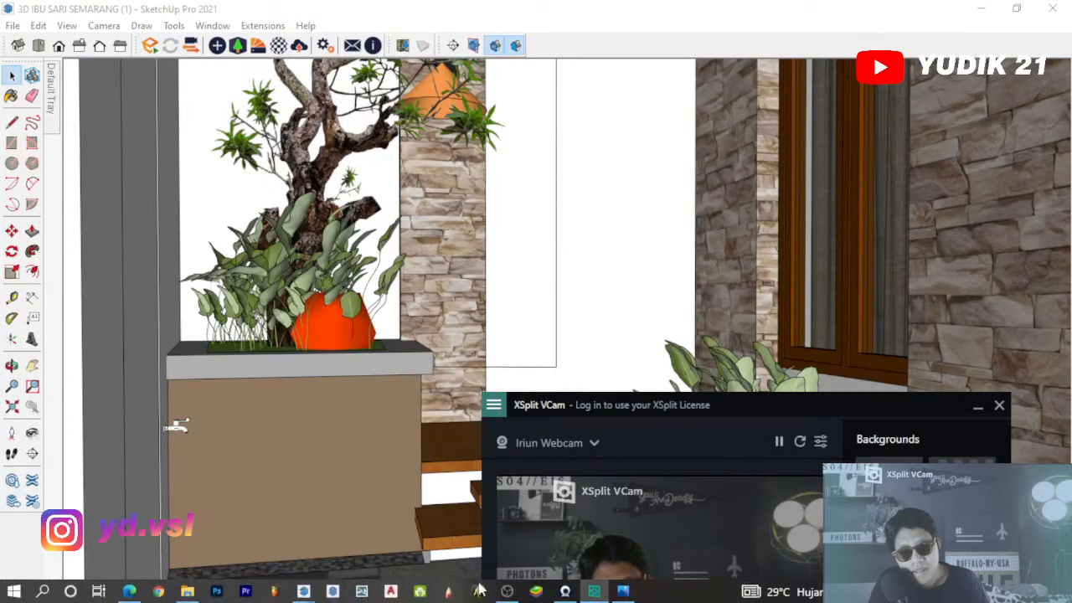
click(507, 592)
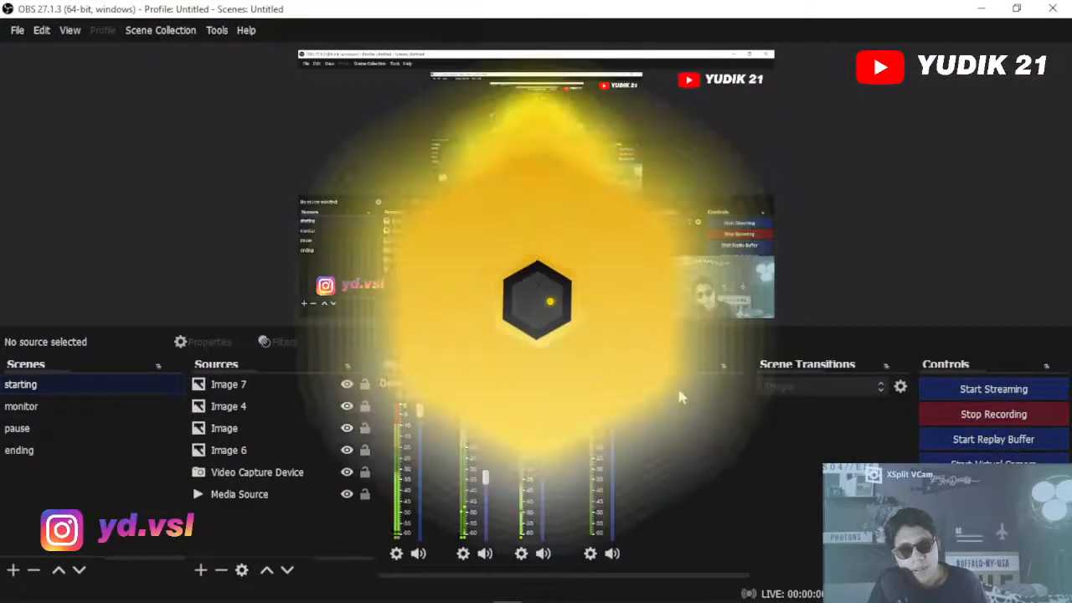